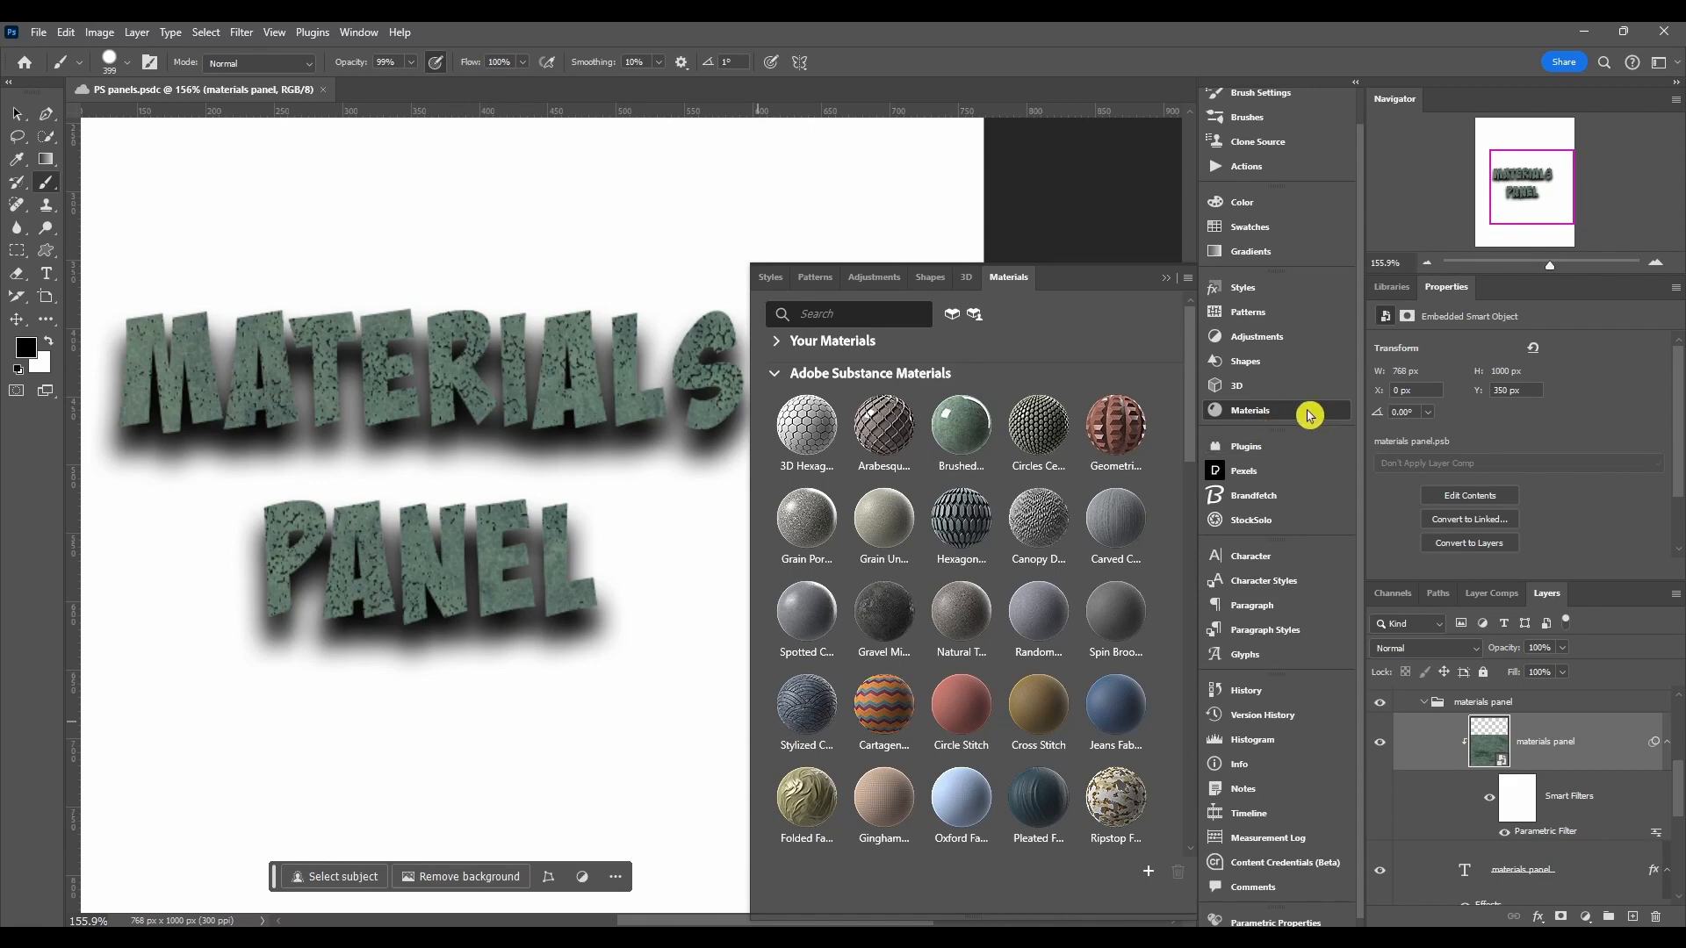
# Step: Close the Materials panel and open it again from the window list
pyautogui.click(1269, 413)
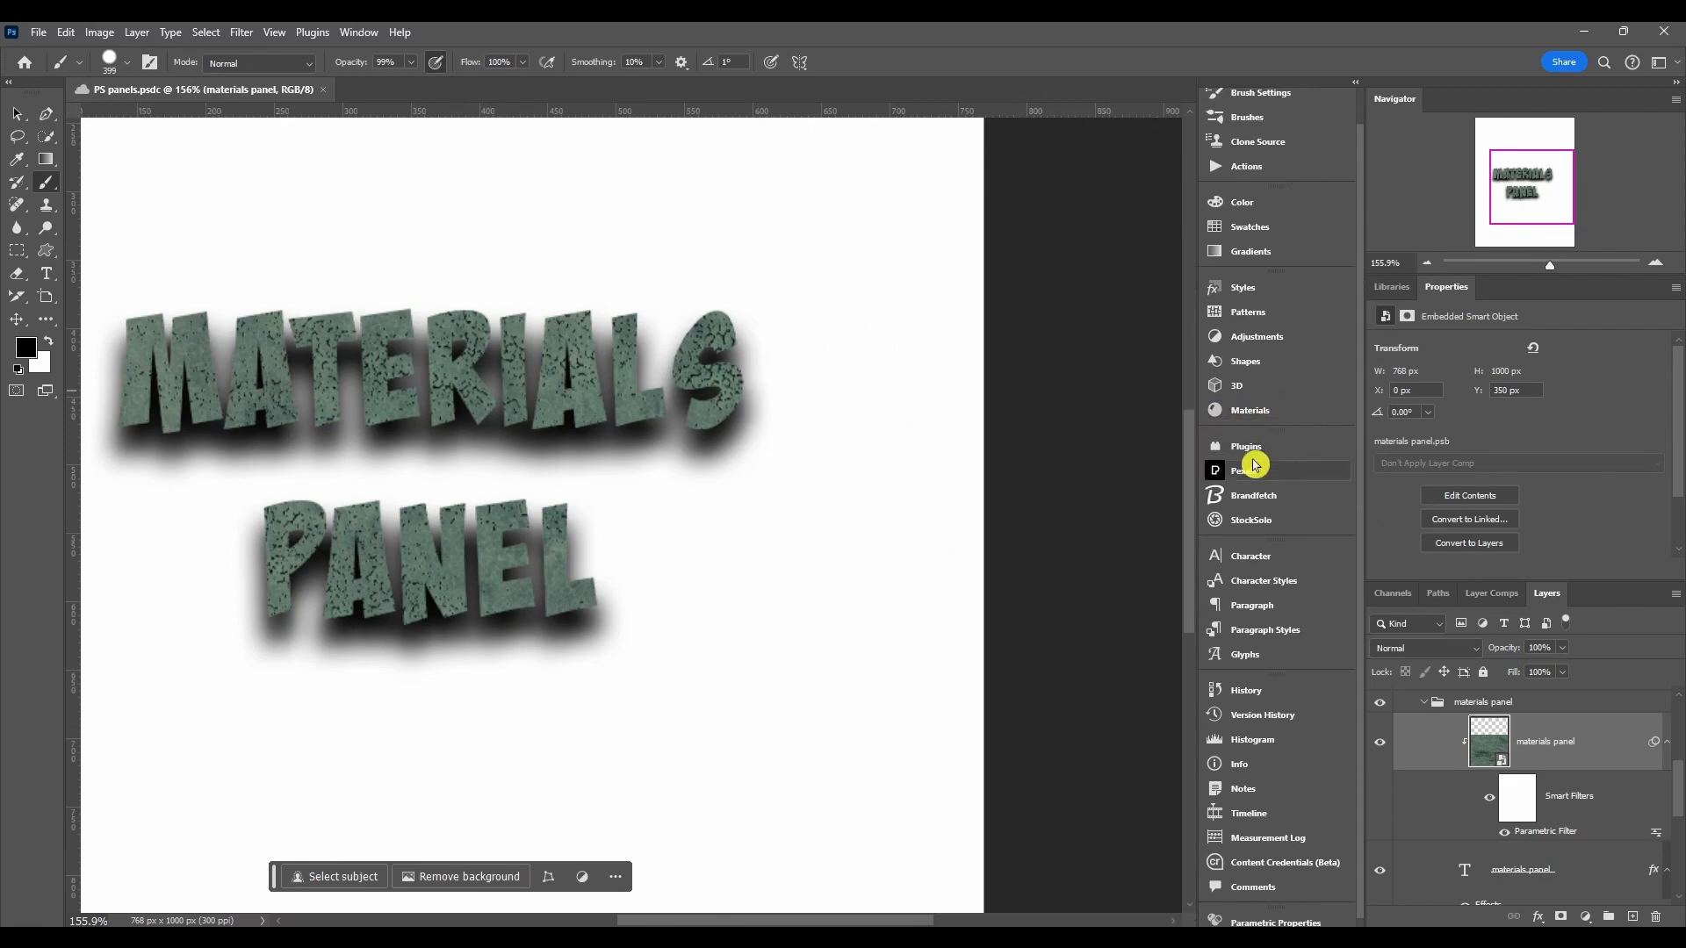
pyautogui.moveTo(872, 512); pyautogui.dragTo(667, 546)
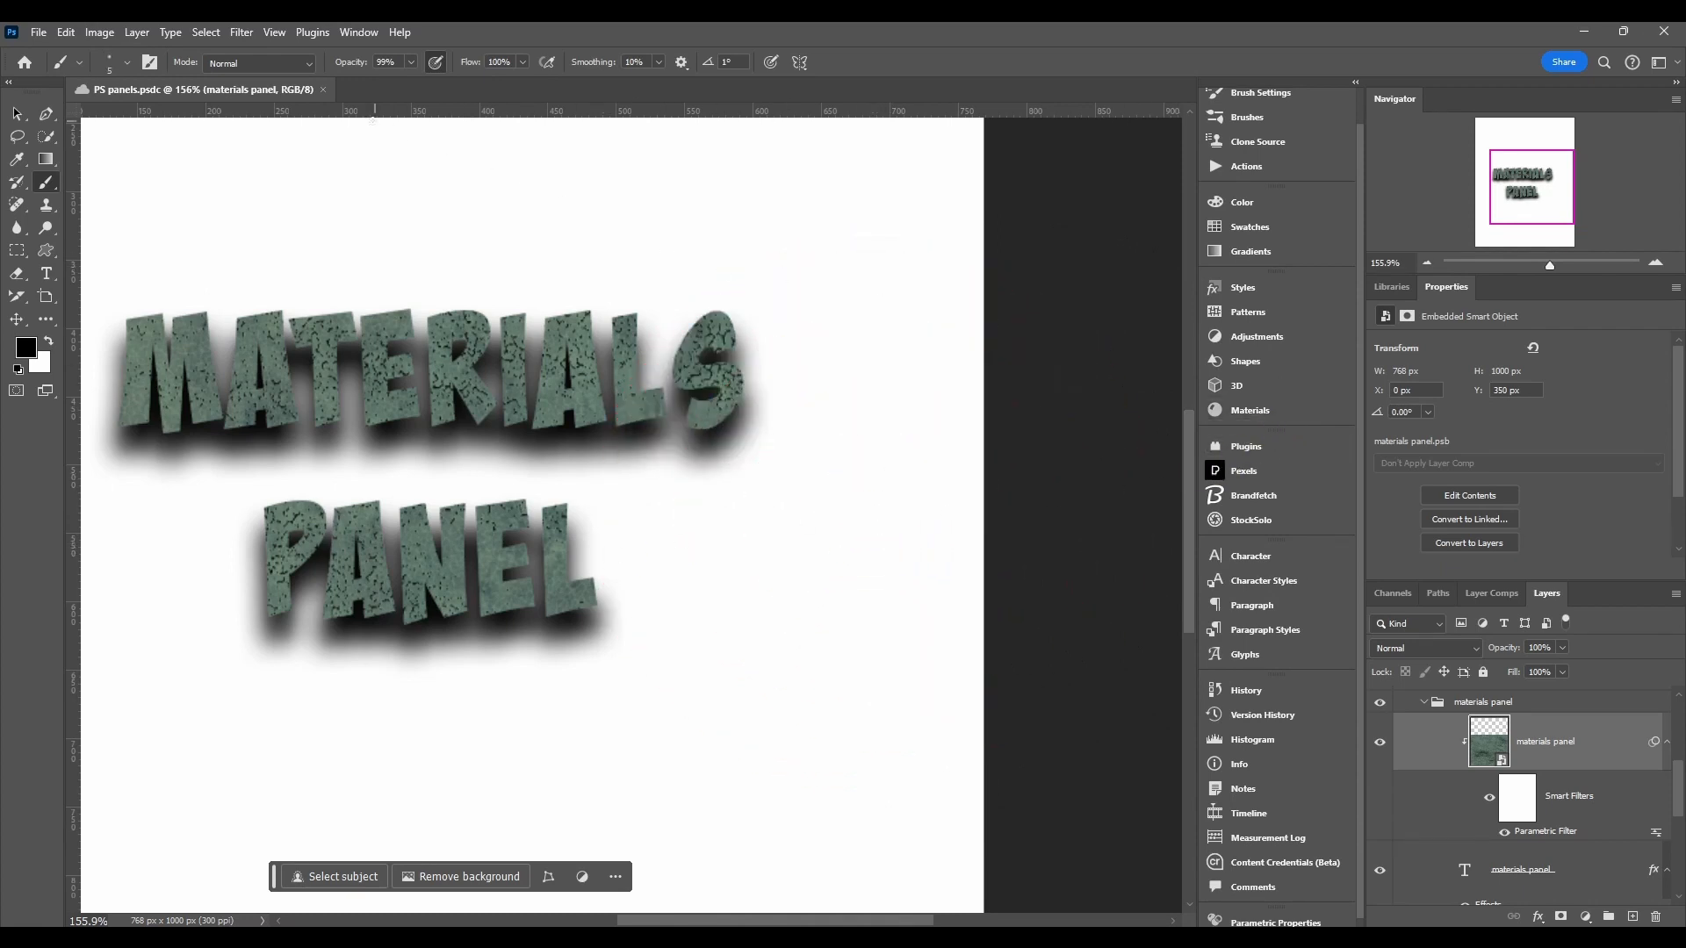
pyautogui.click(358, 33)
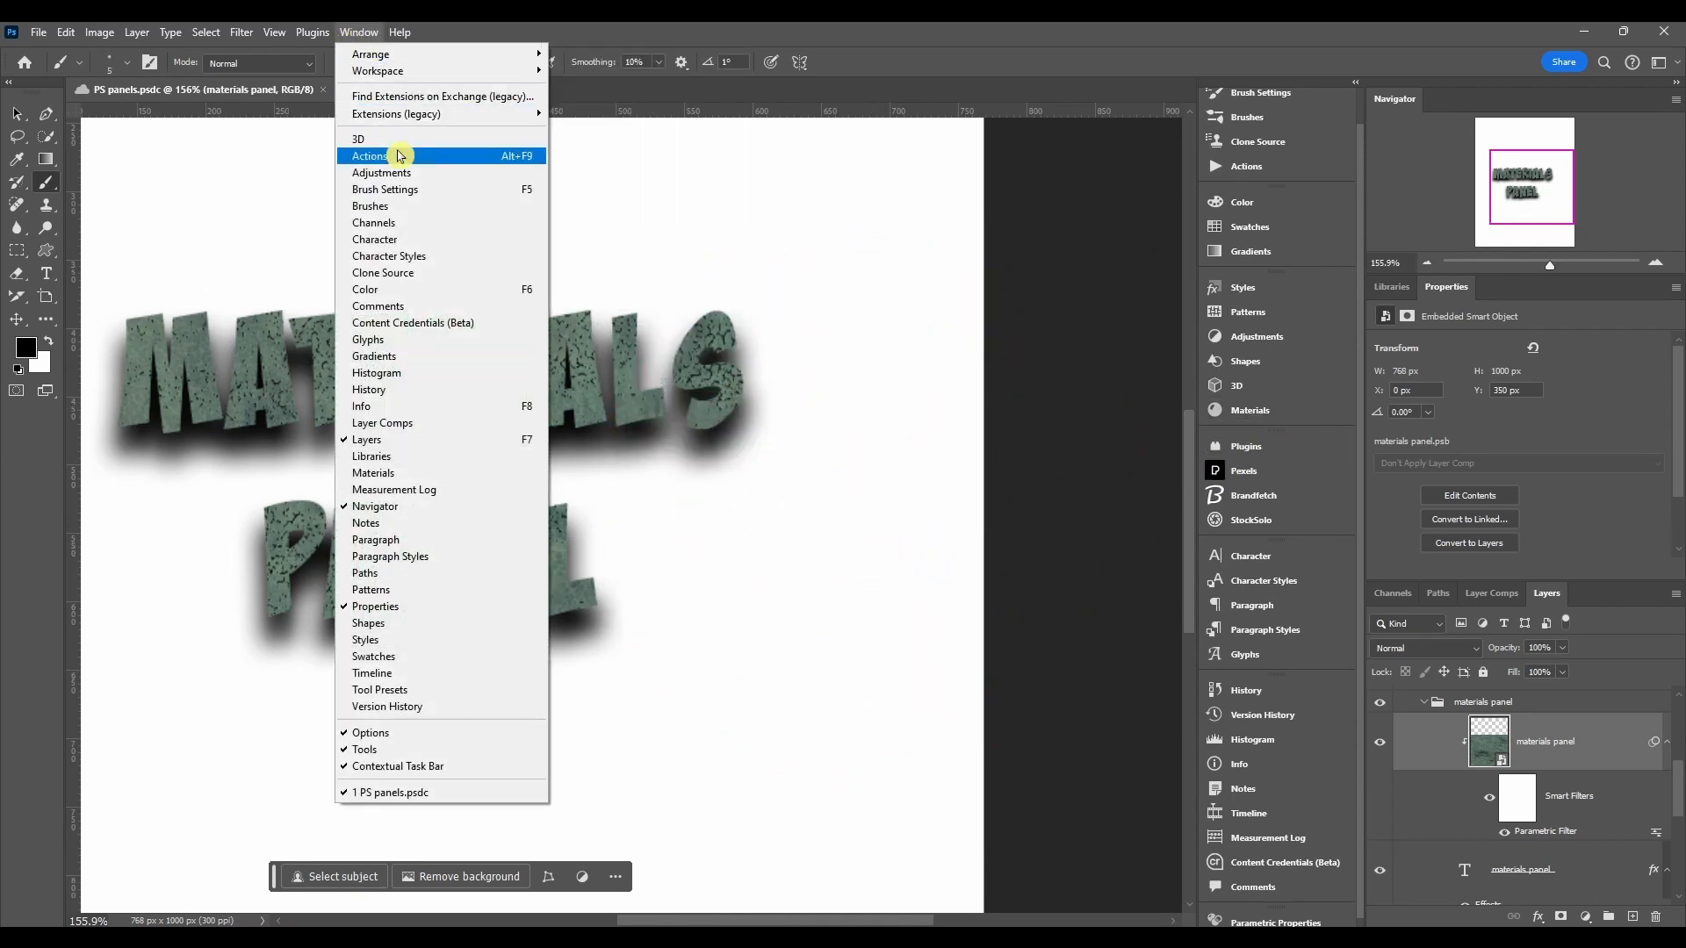
pyautogui.click(466, 479)
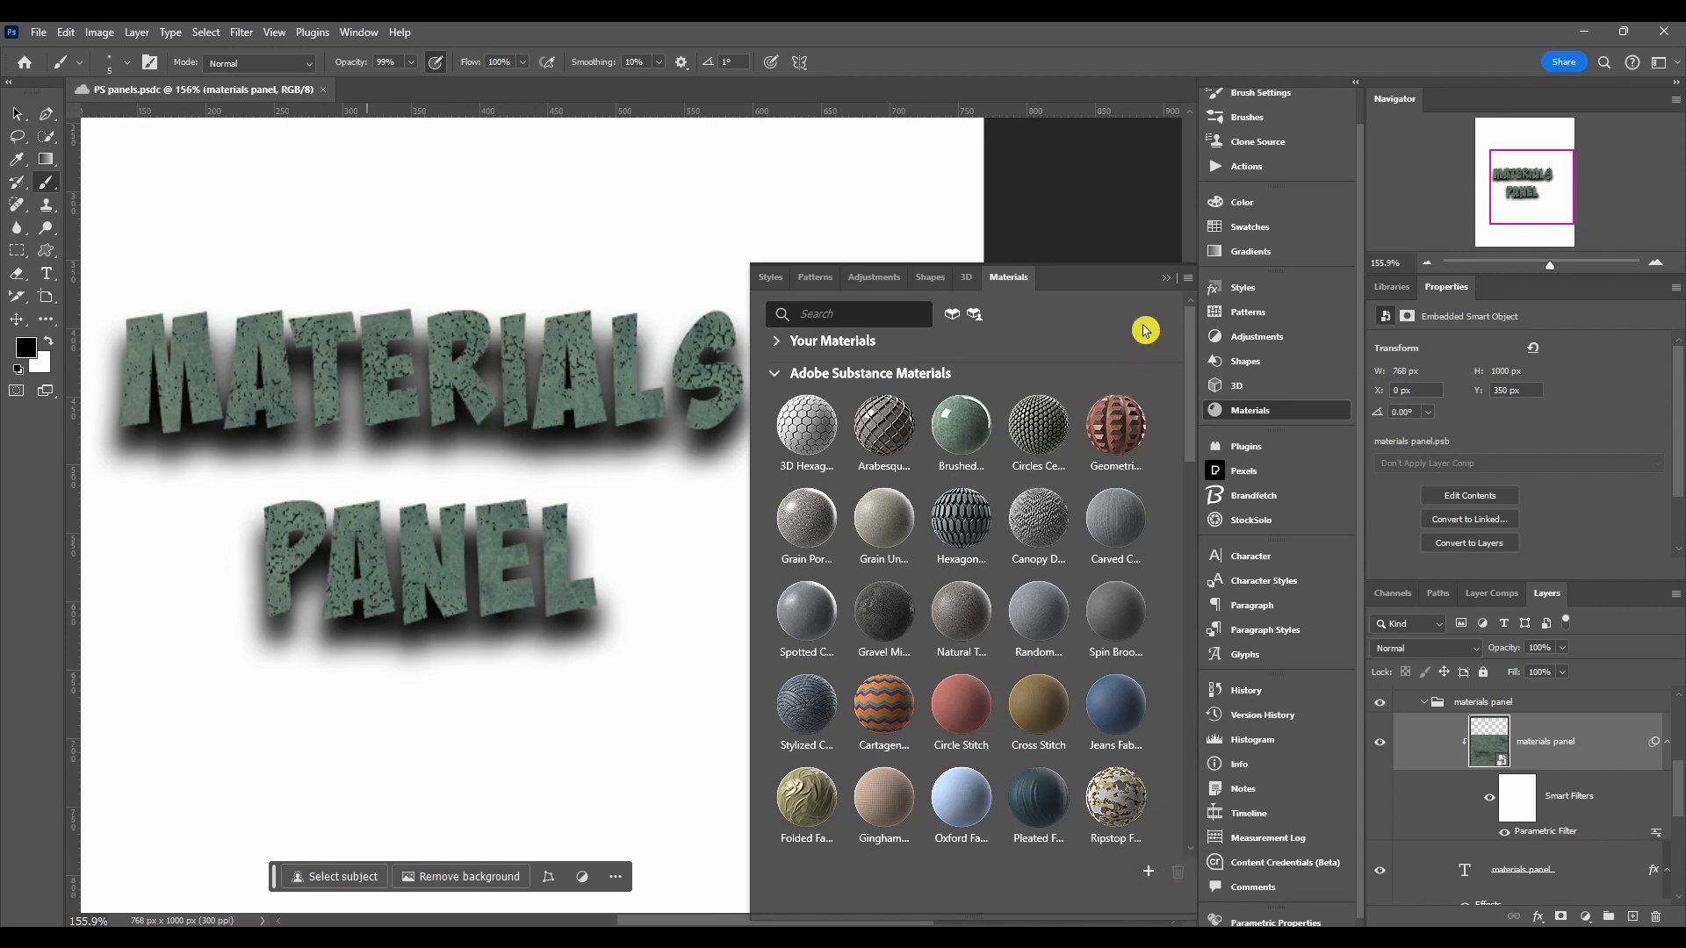
# Step: Review the Materials panel options, clear the search field, and expand the Your Materials section
pyautogui.click(1188, 278)
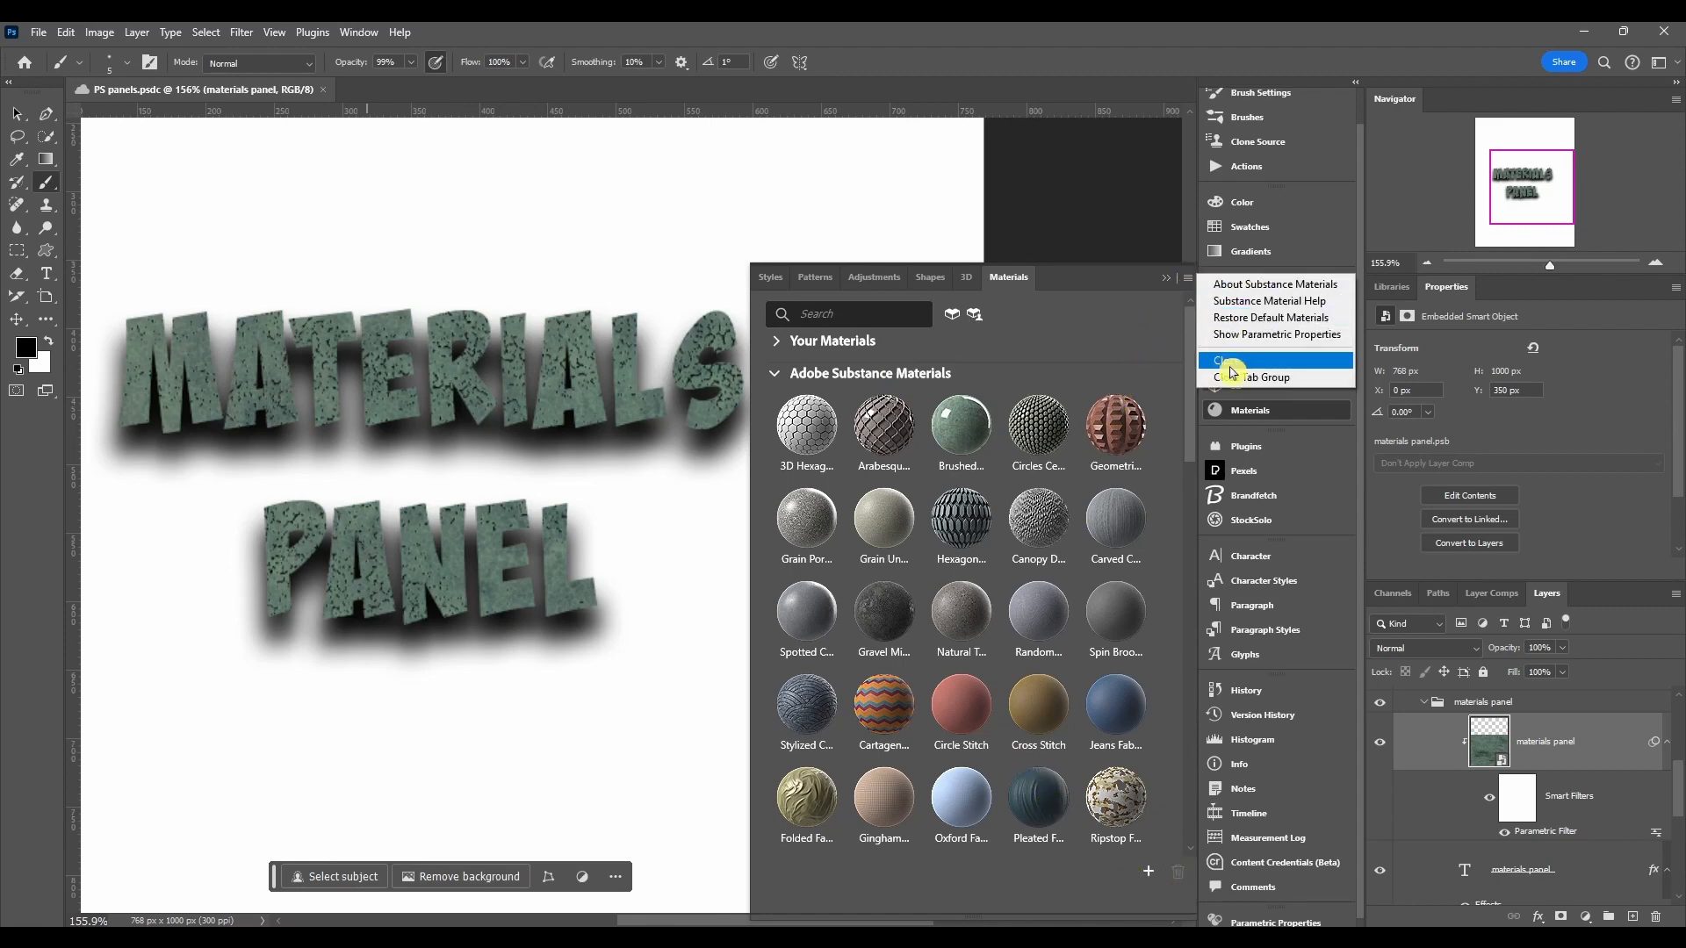
pyautogui.click(1190, 280)
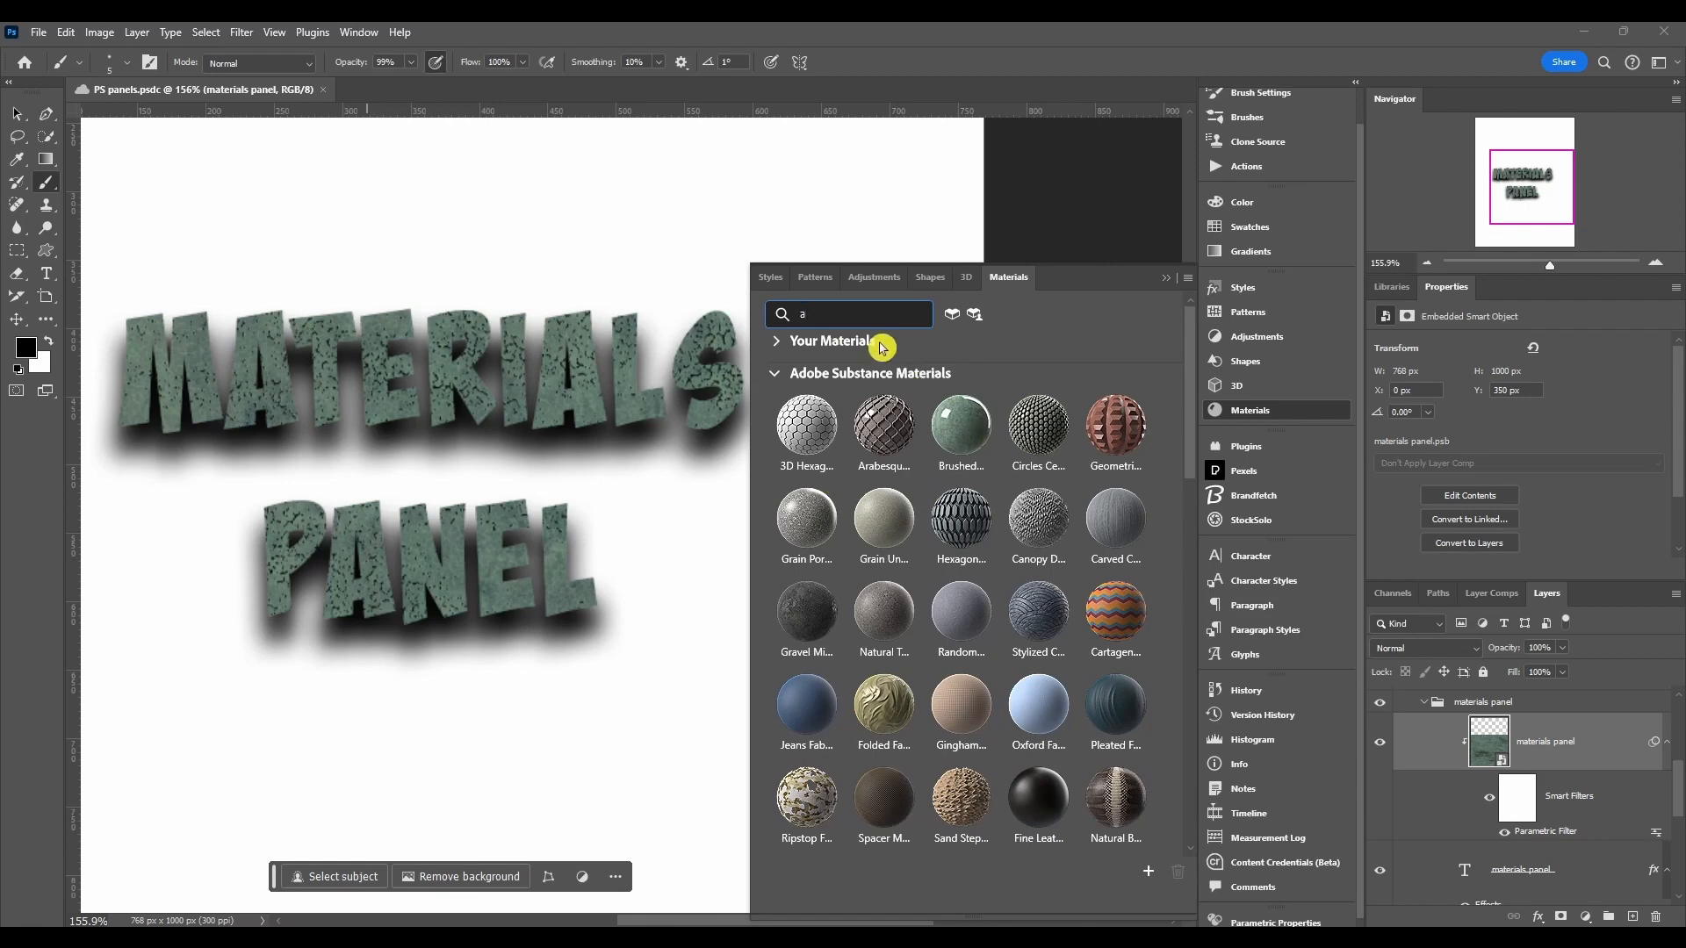
pyautogui.press('BackSpace')
pyautogui.click(965, 343)
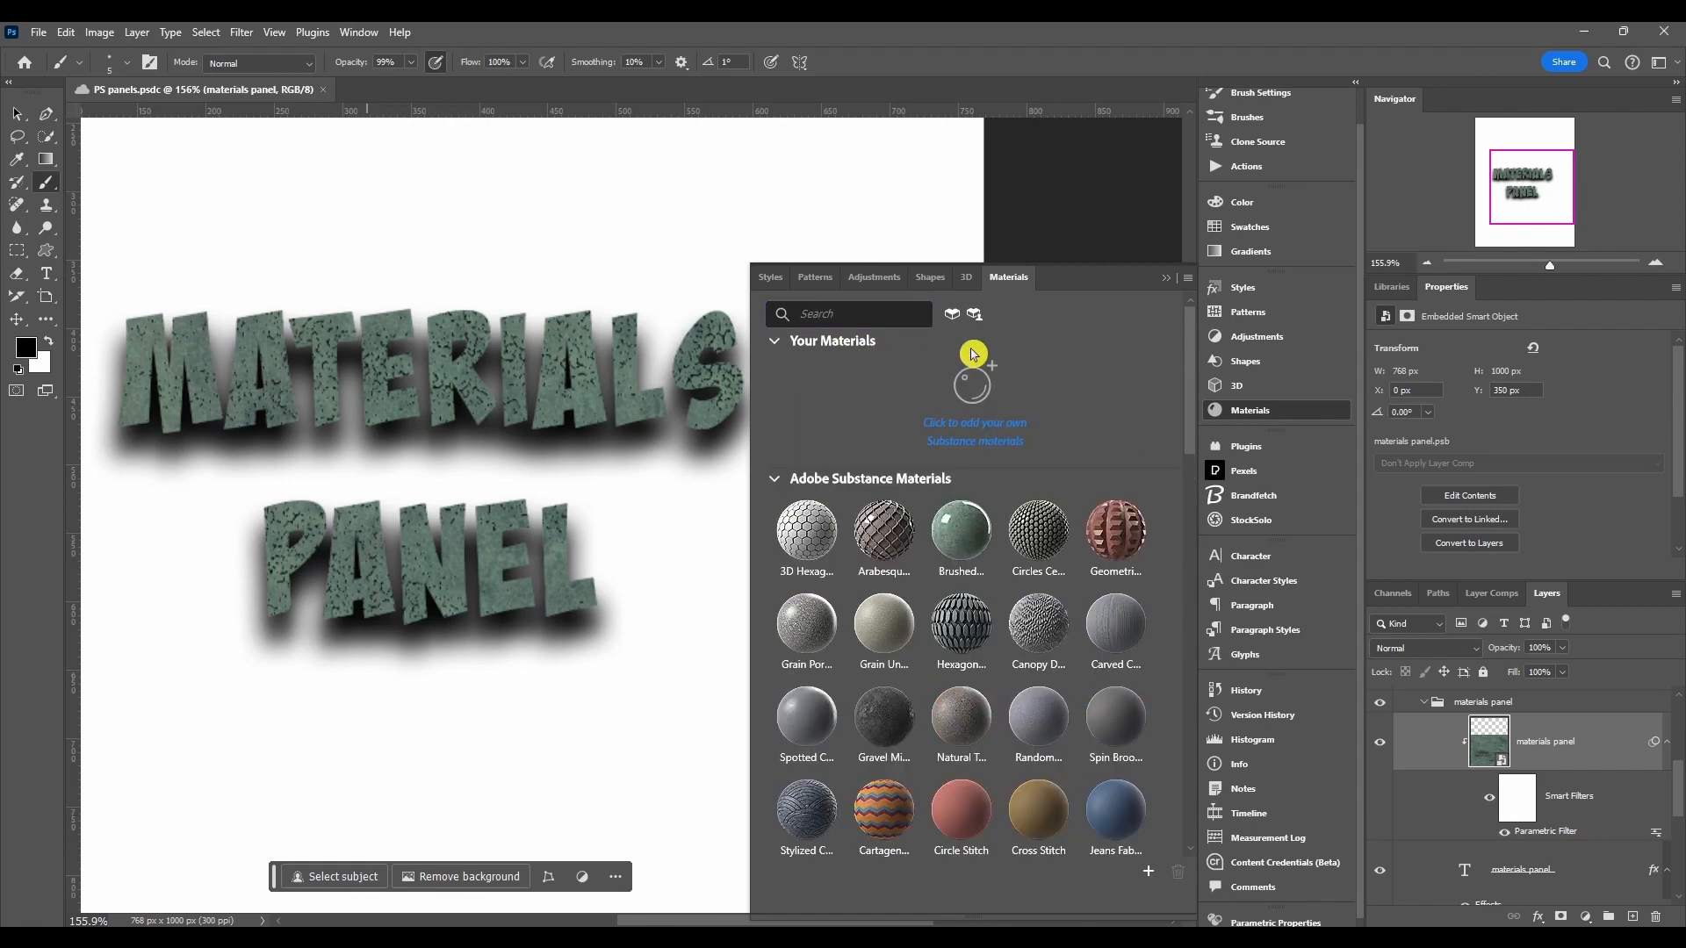
pyautogui.click(790, 342)
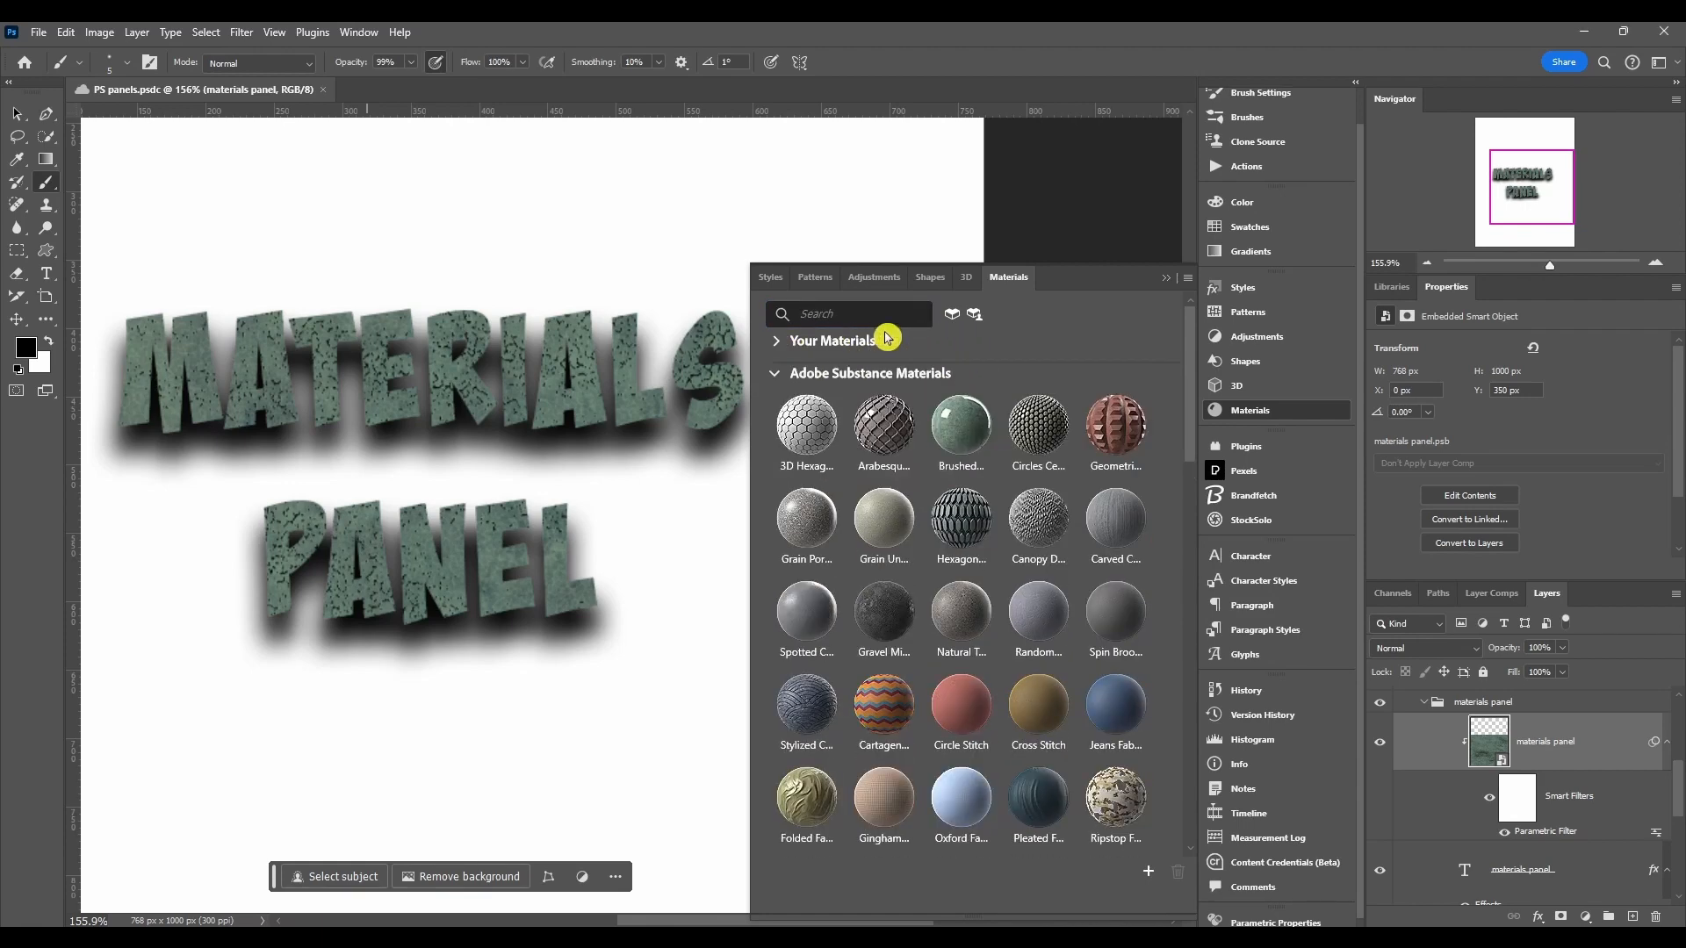
pyautogui.click(950, 341)
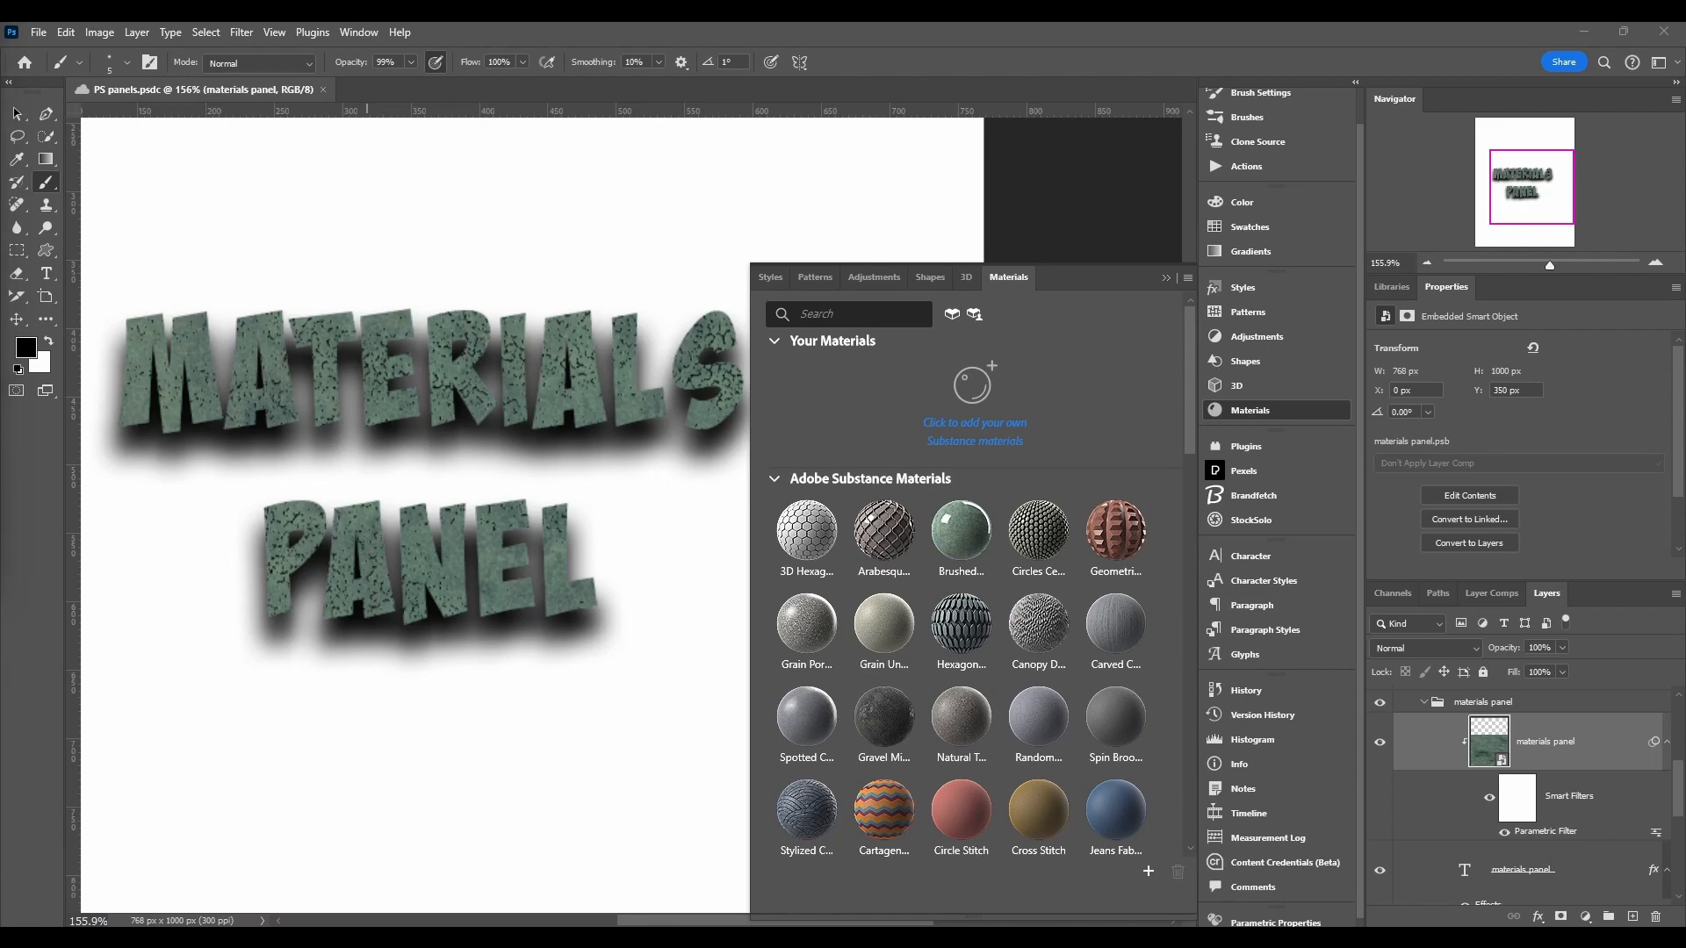
# Step: Switch to the browser and browse the free SBSAR materials on Adobe Substance 3D Assets
pyautogui.moveTo(0, 99); pyautogui.dragTo(970, 24)
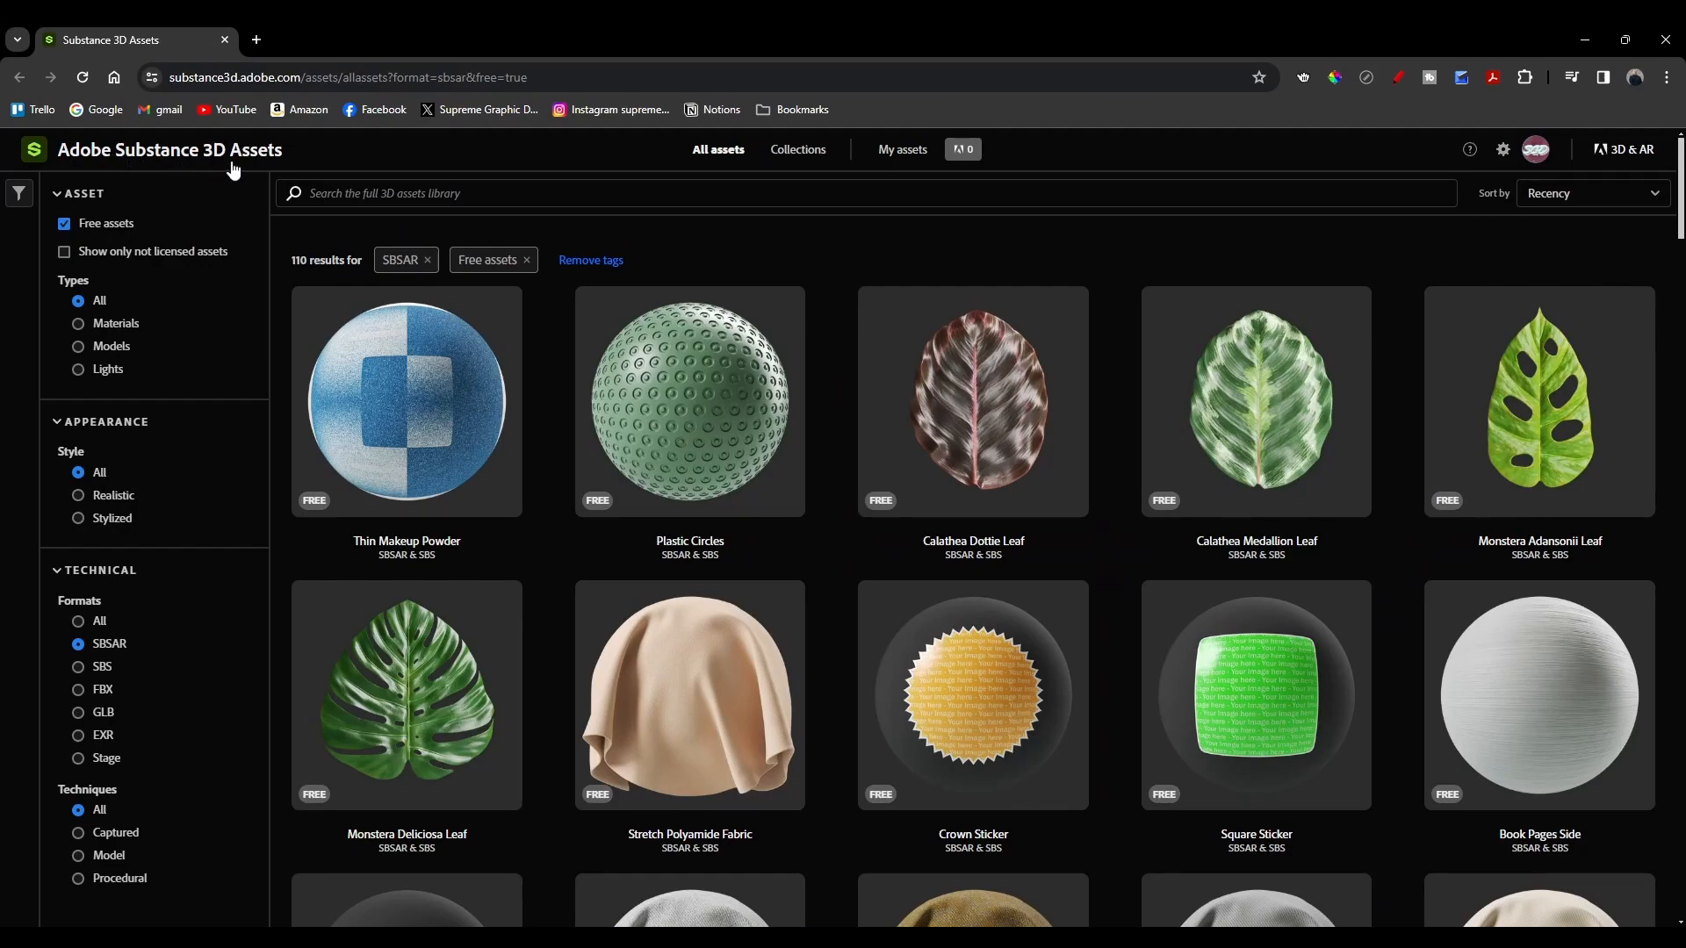
pyautogui.scroll(-9, 559, 571)
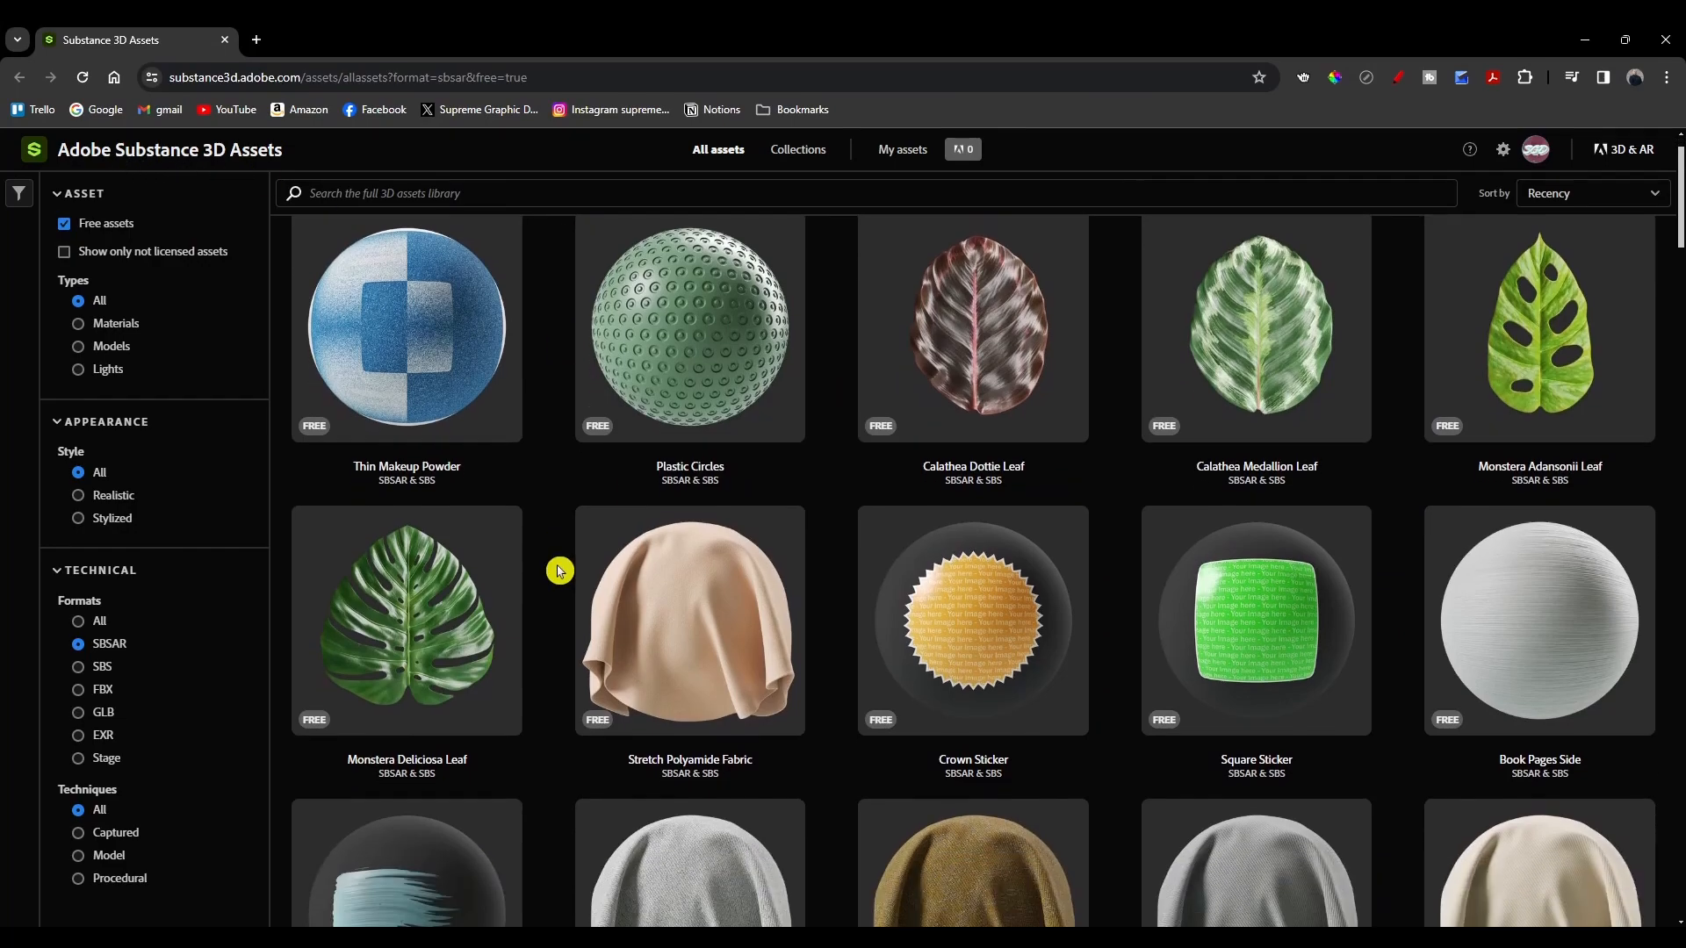
pyautogui.scroll(-14, 558, 570)
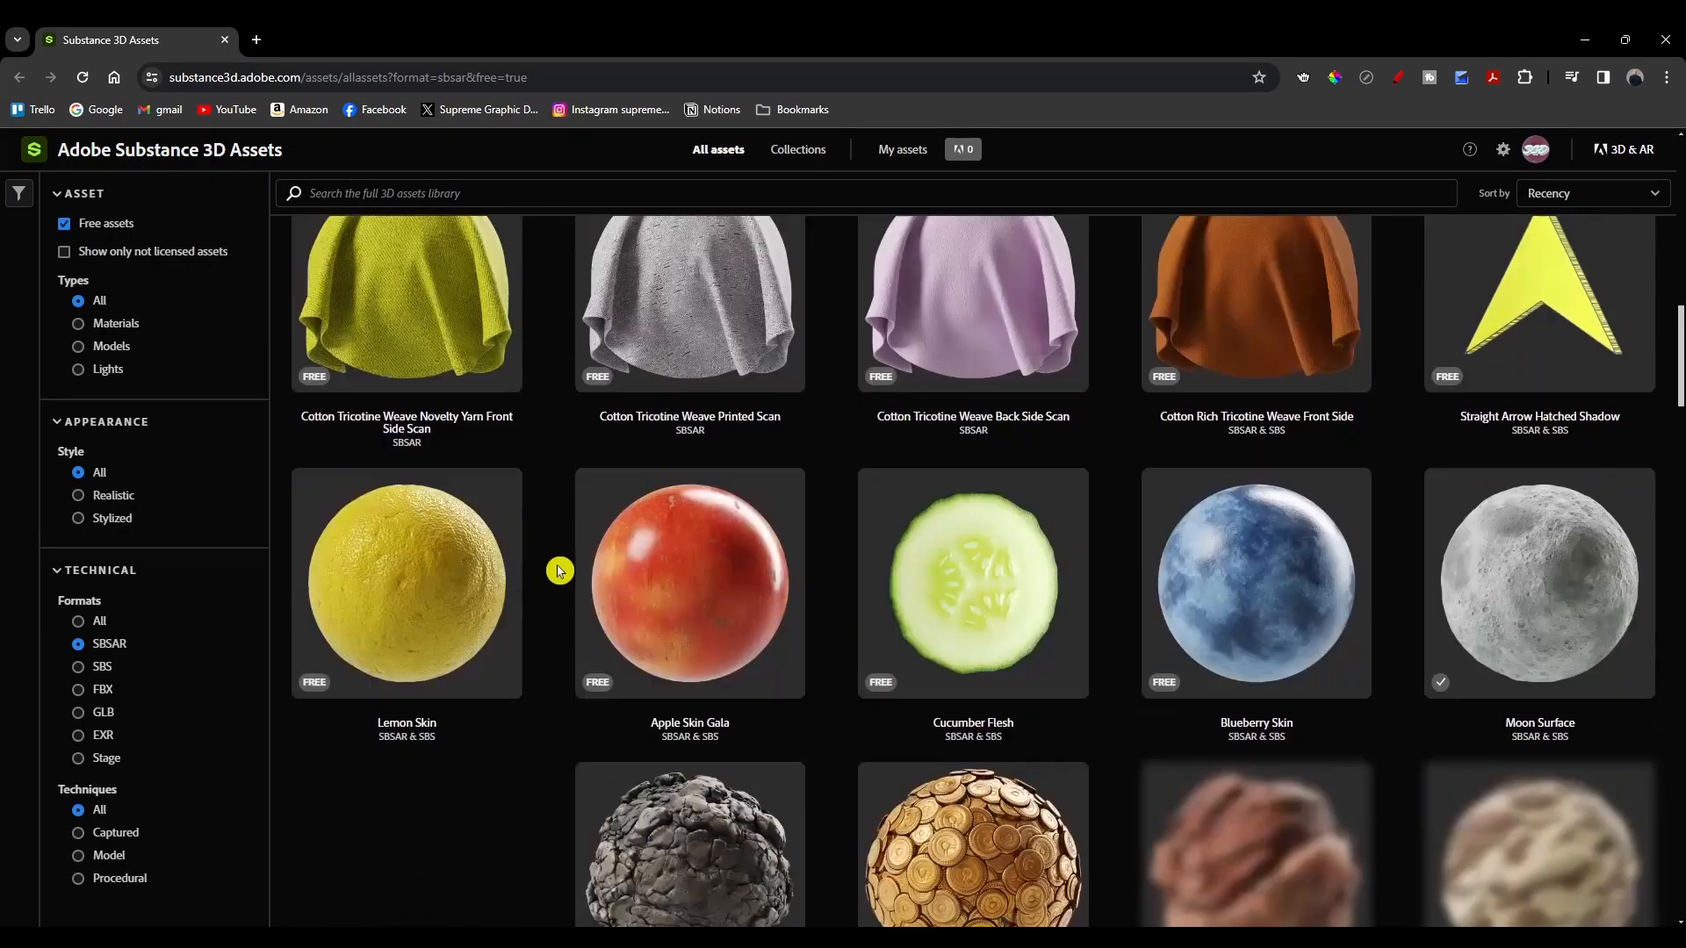
pyautogui.scroll(-20, 558, 570)
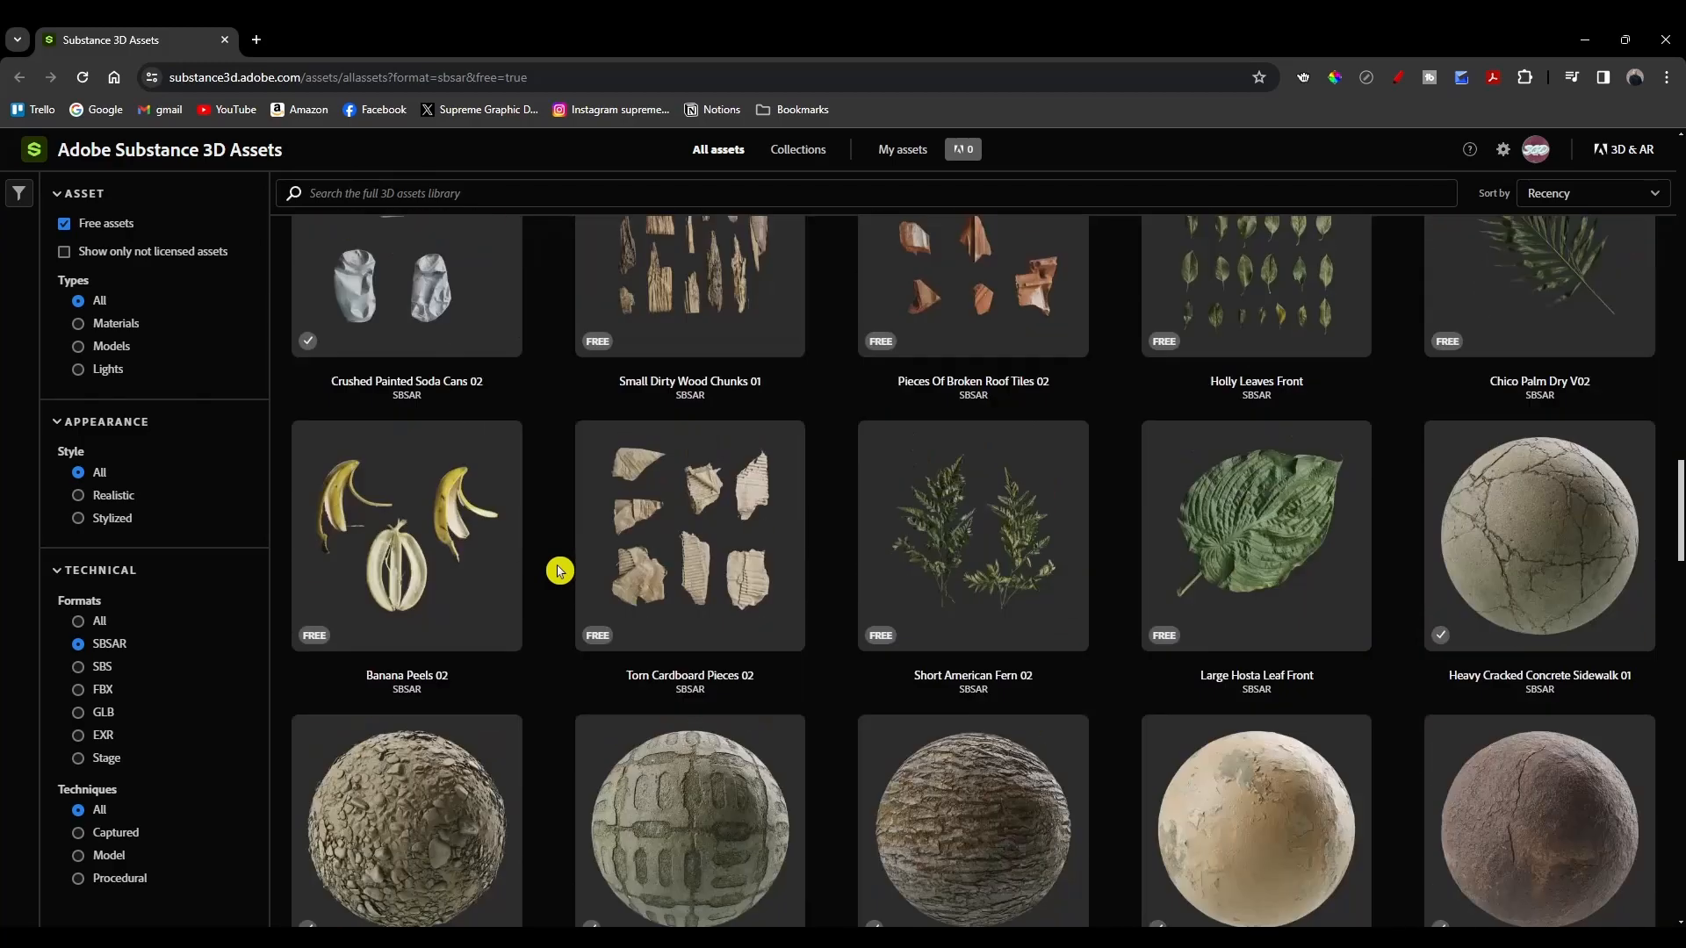
pyautogui.scroll(-4, 558, 571)
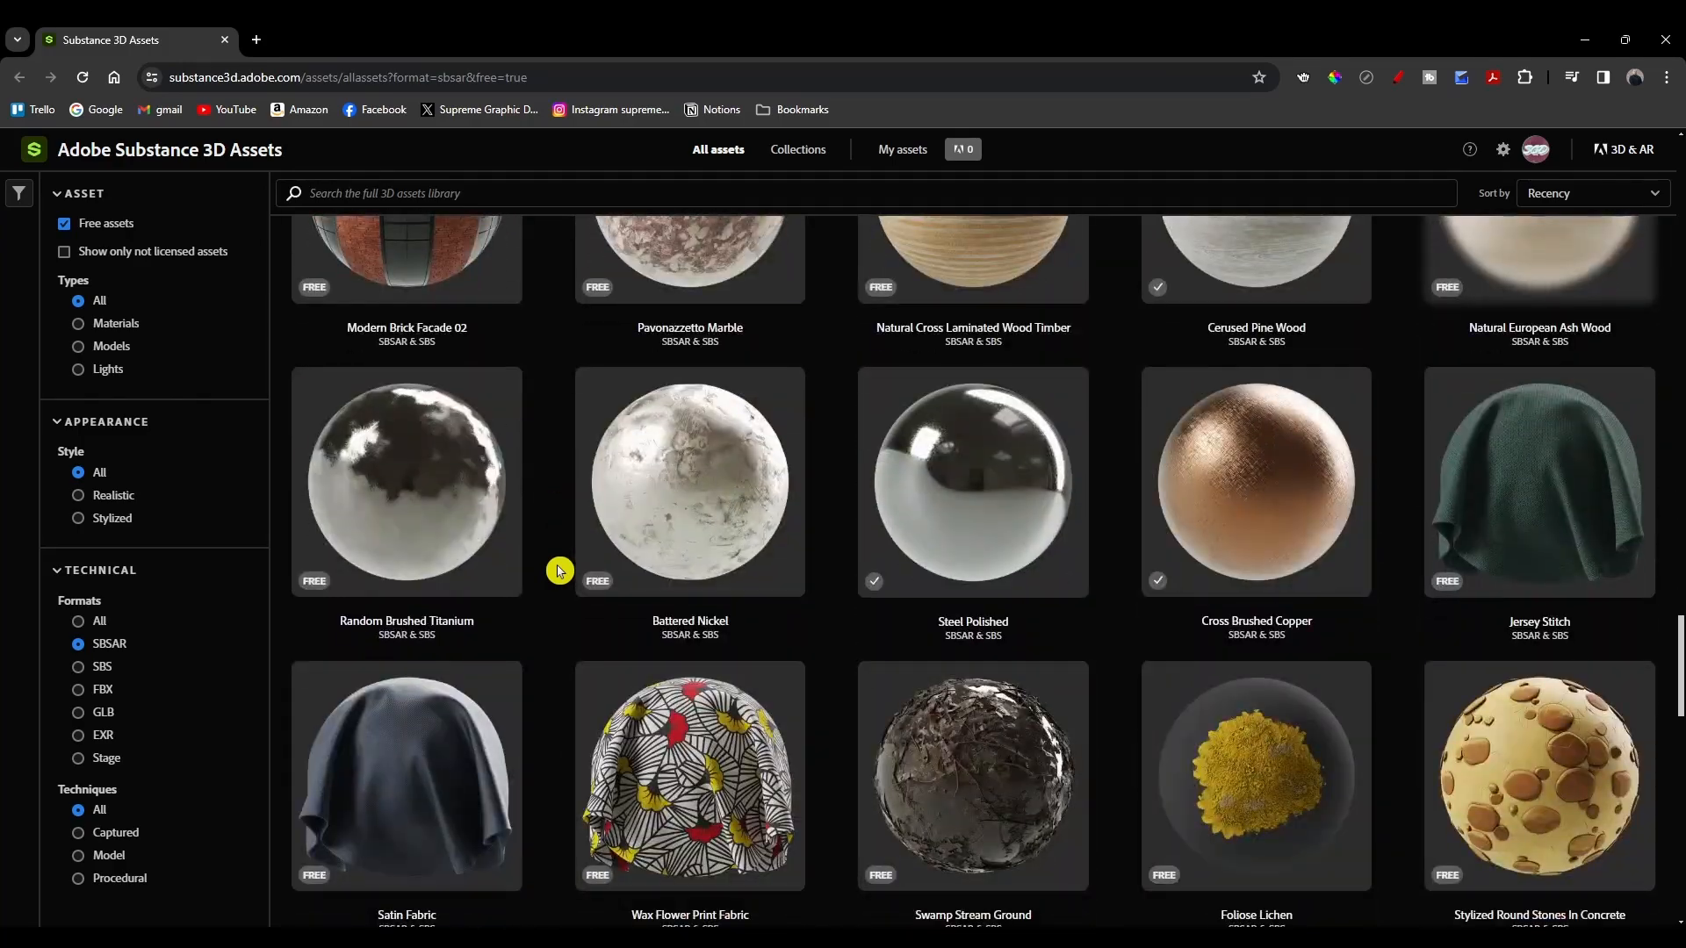
pyautogui.scroll(-11, 558, 571)
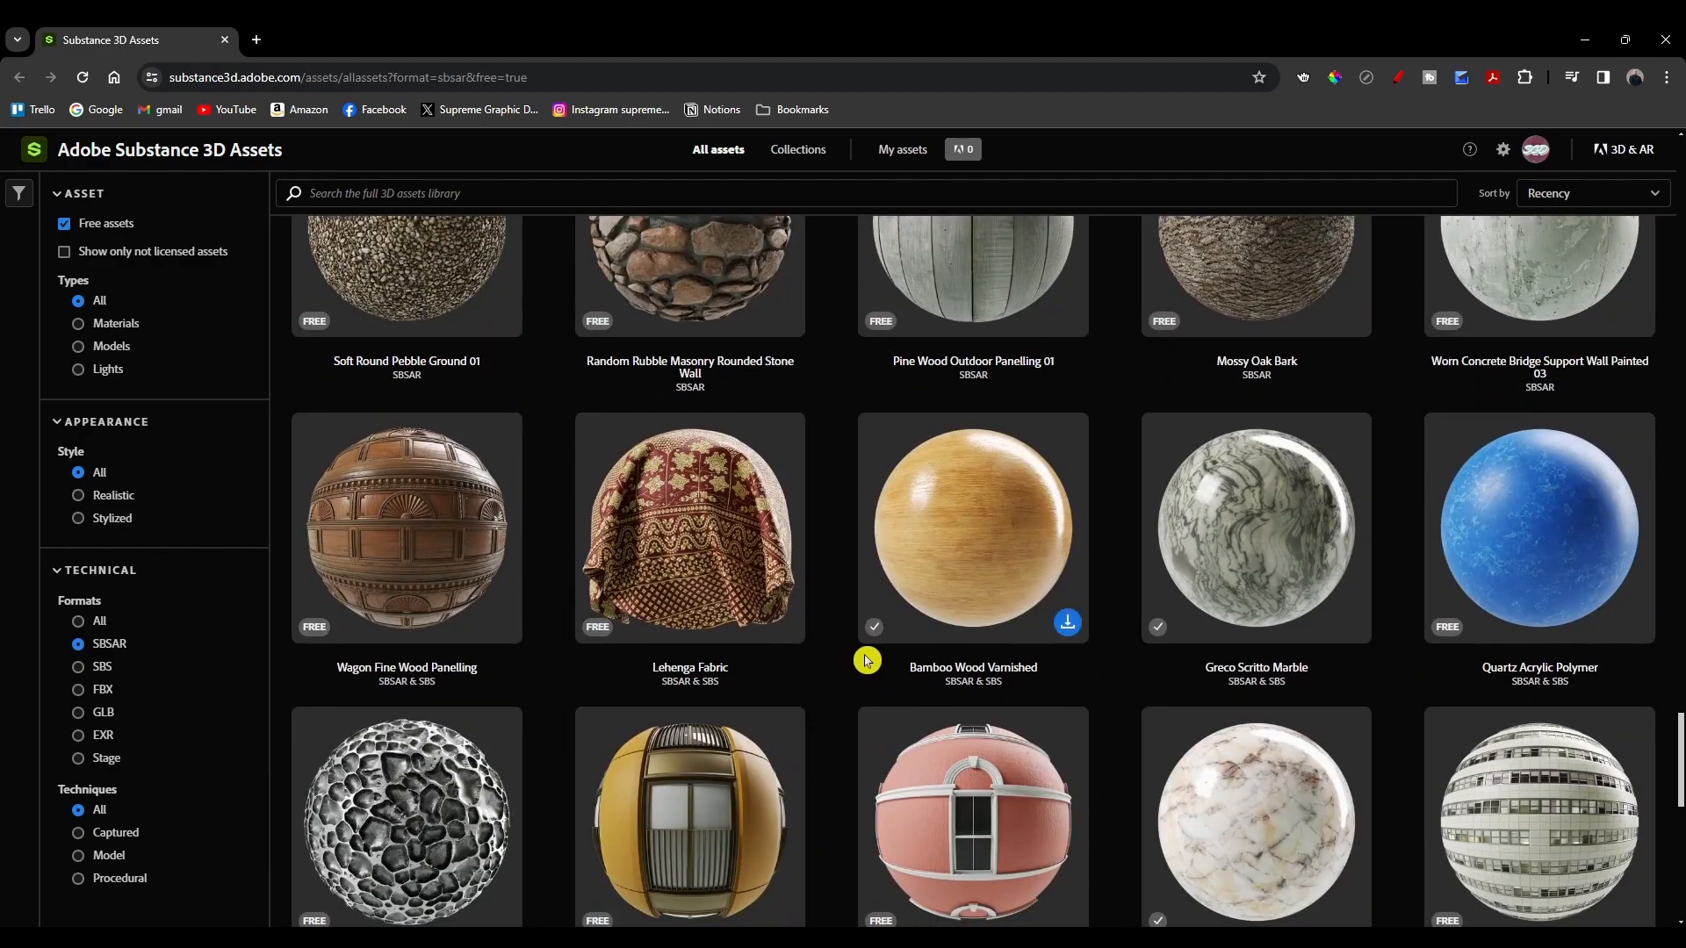
pyautogui.scroll(-1, 826, 663)
pyautogui.scroll(-5, 839, 666)
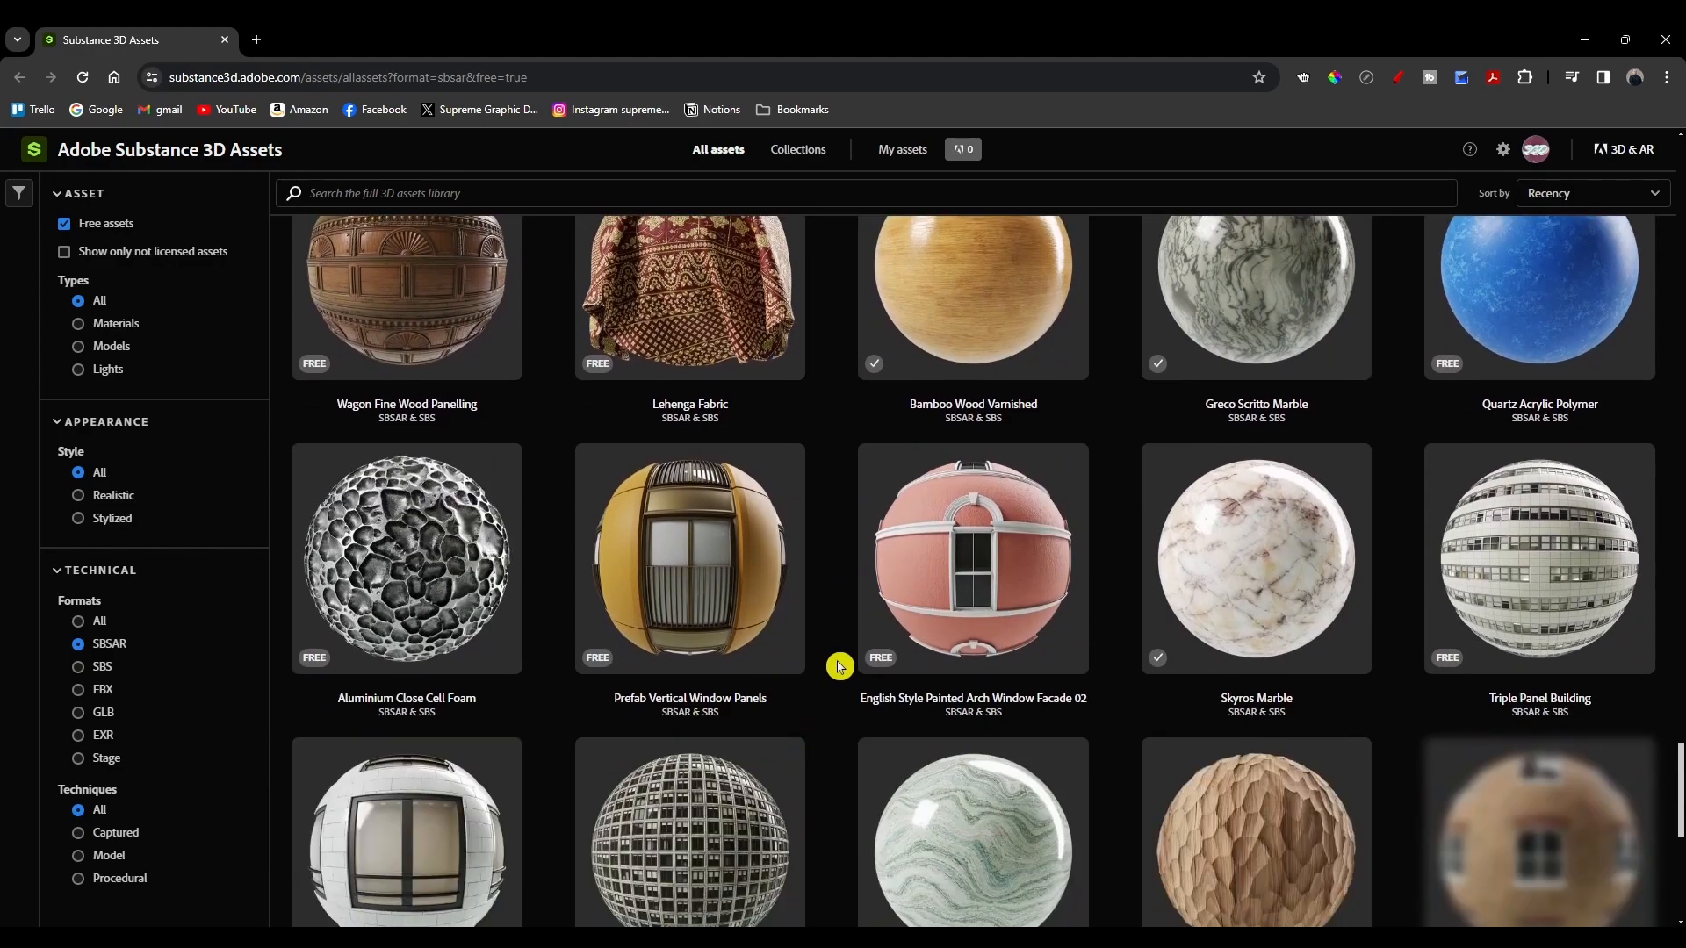
pyautogui.scroll(6, 832, 669)
pyautogui.scroll(1, 831, 669)
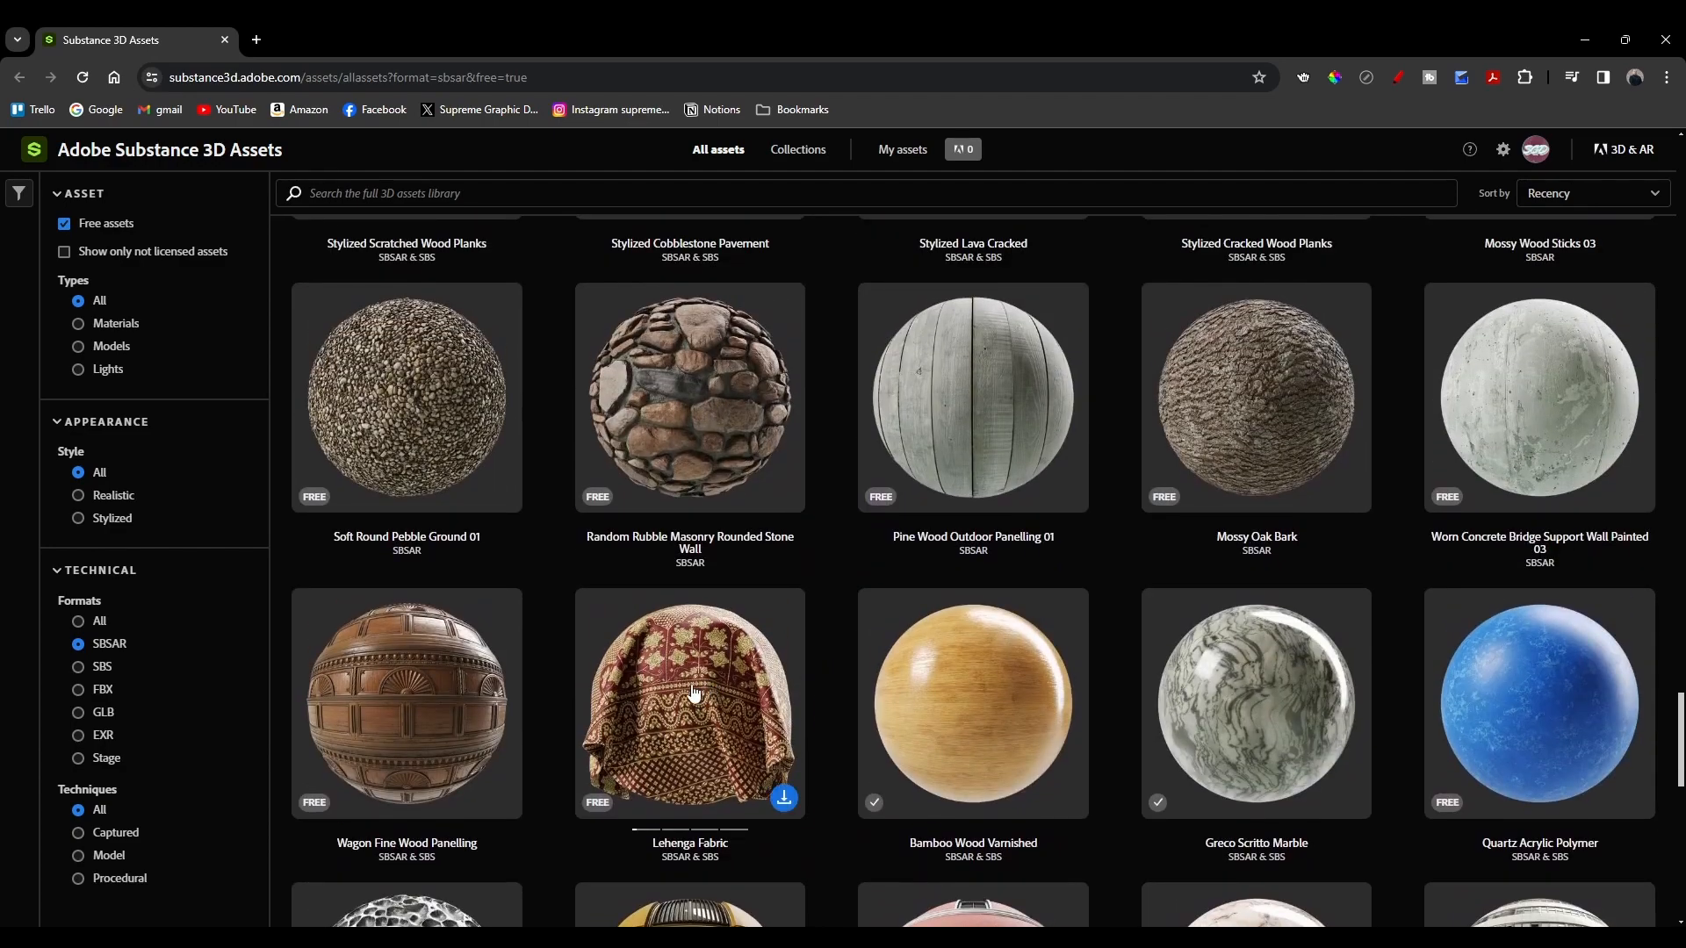
# Step: Open the Lehenga Fabric asset page, check its download format options, and go back to the list
pyautogui.click(657, 703)
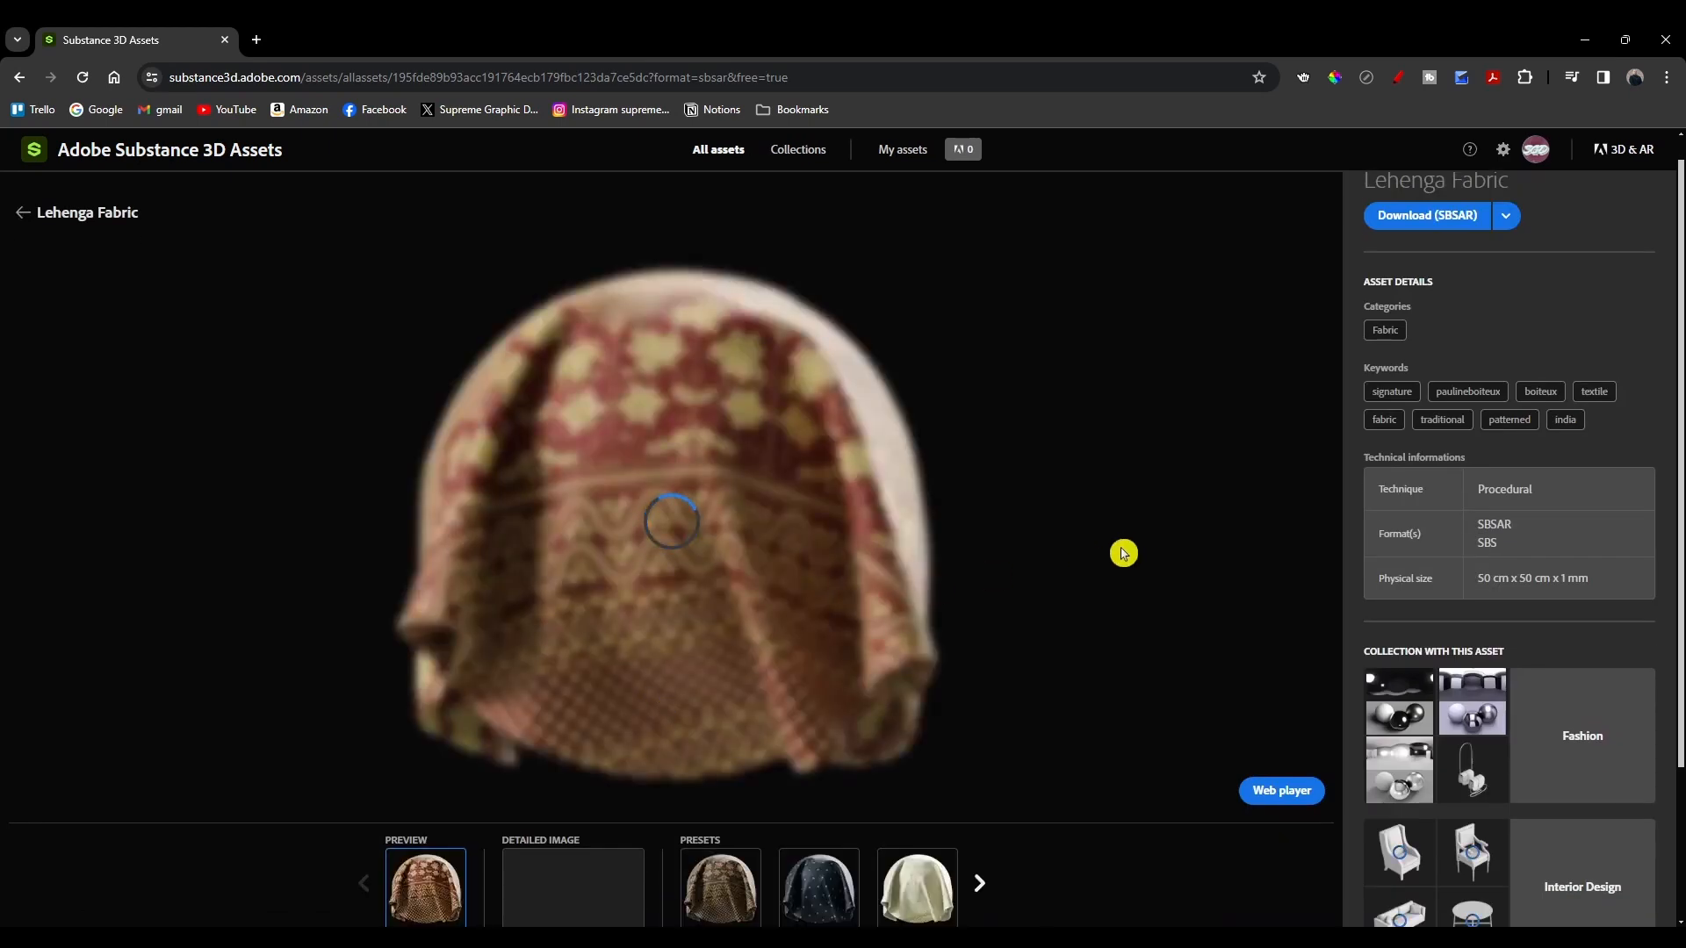
pyautogui.click(1506, 217)
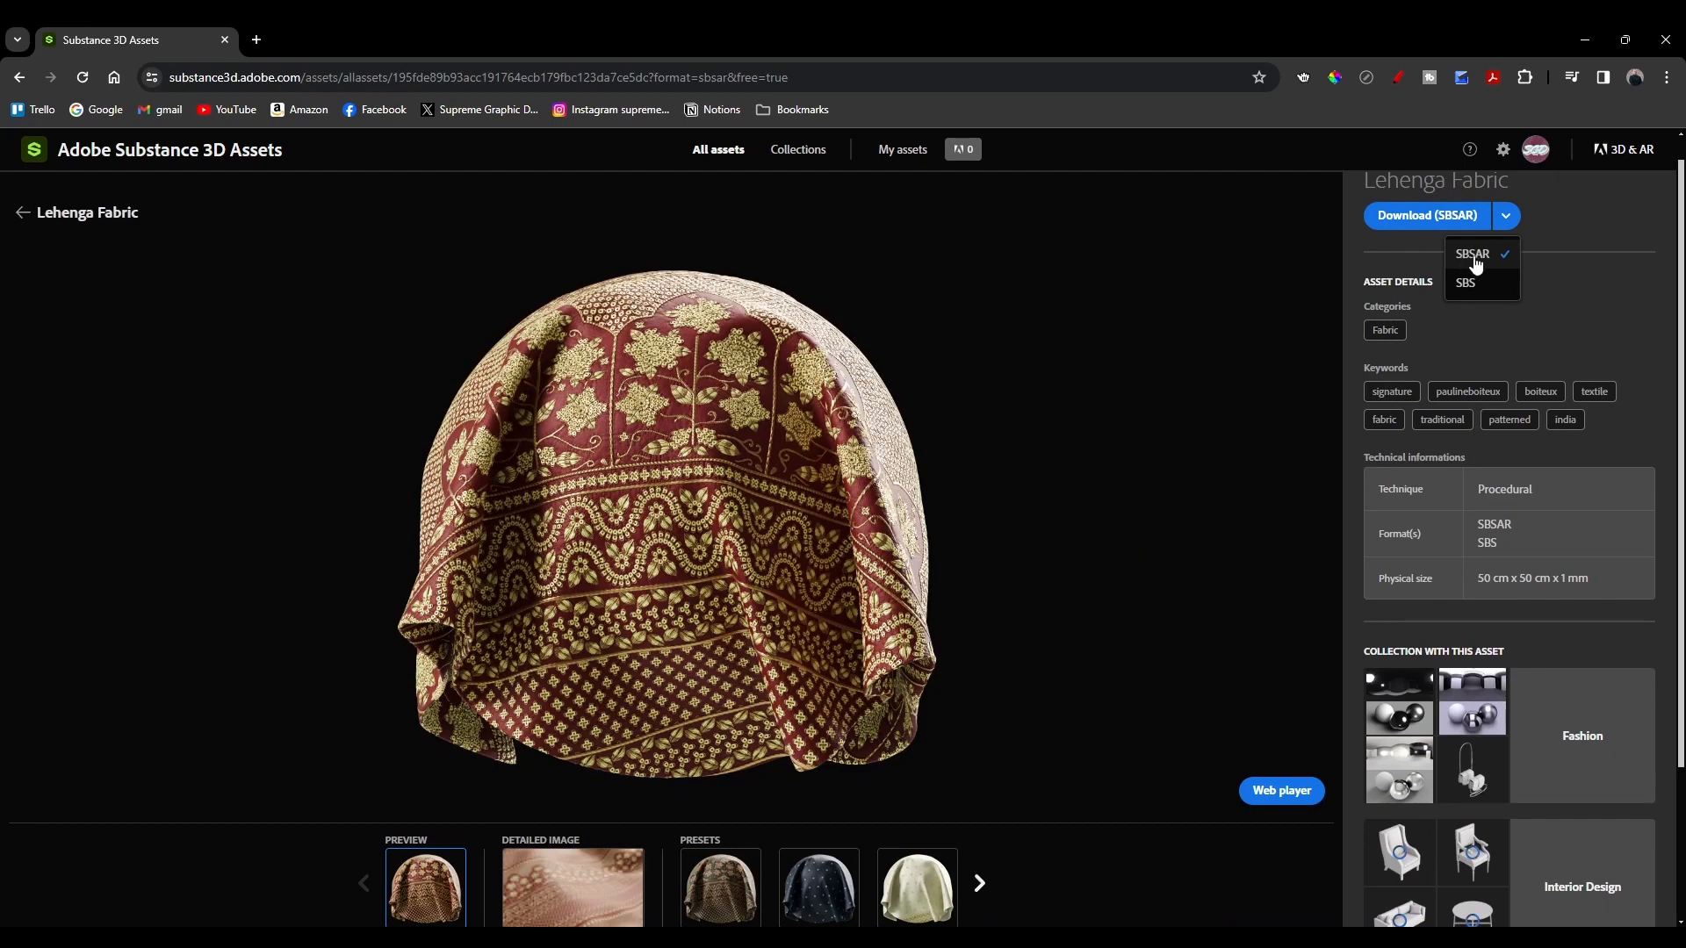
pyautogui.click(1548, 220)
pyautogui.hotkey('alt', 'Left')
# Step: Download Lehenga Fabric as the SBSAR file lehenga_fabric and return to Photoshop
pyautogui.moveTo(788, 805)
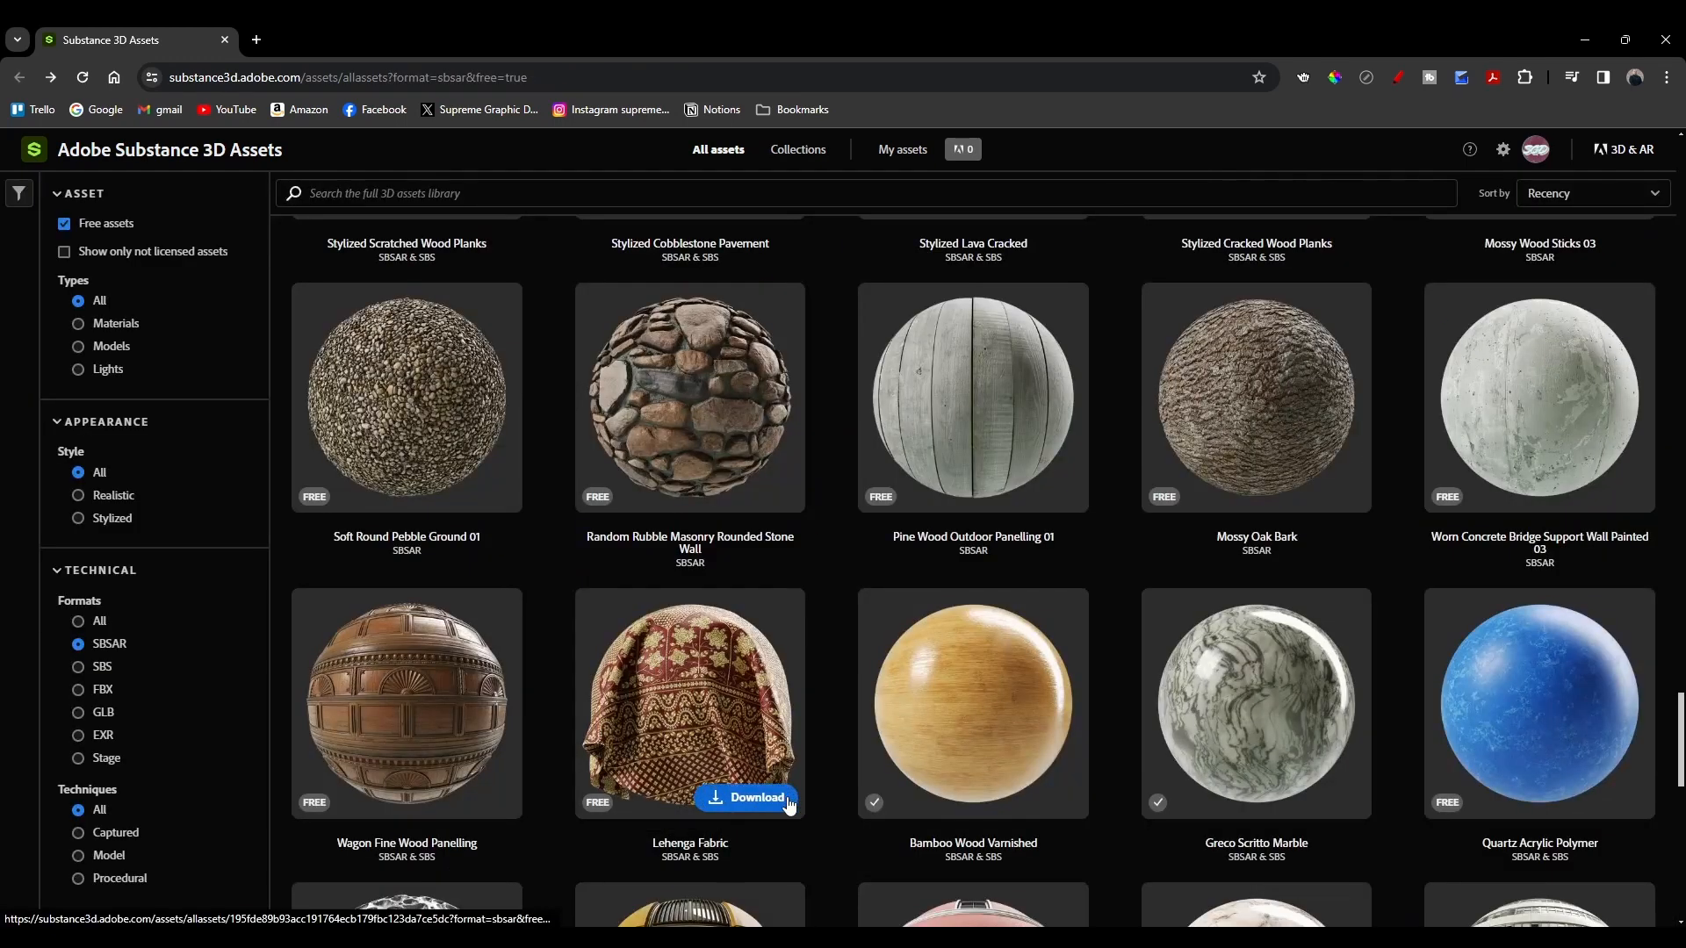
pyautogui.click(744, 807)
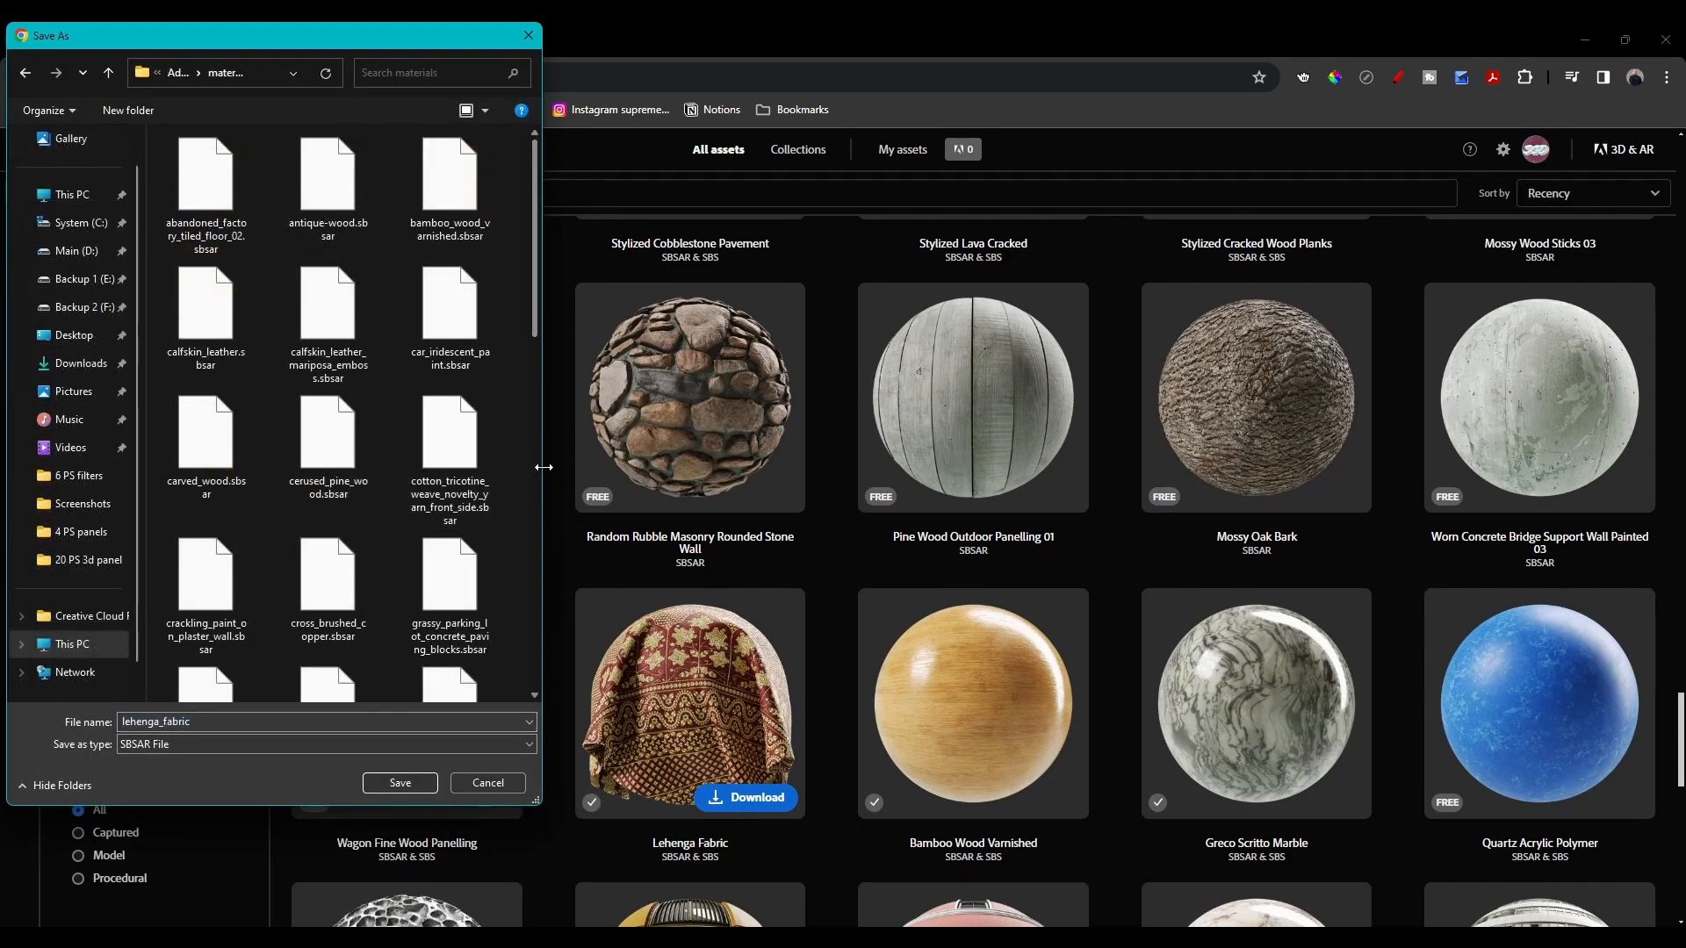
pyautogui.moveTo(544, 467); pyautogui.dragTo(1060, 467)
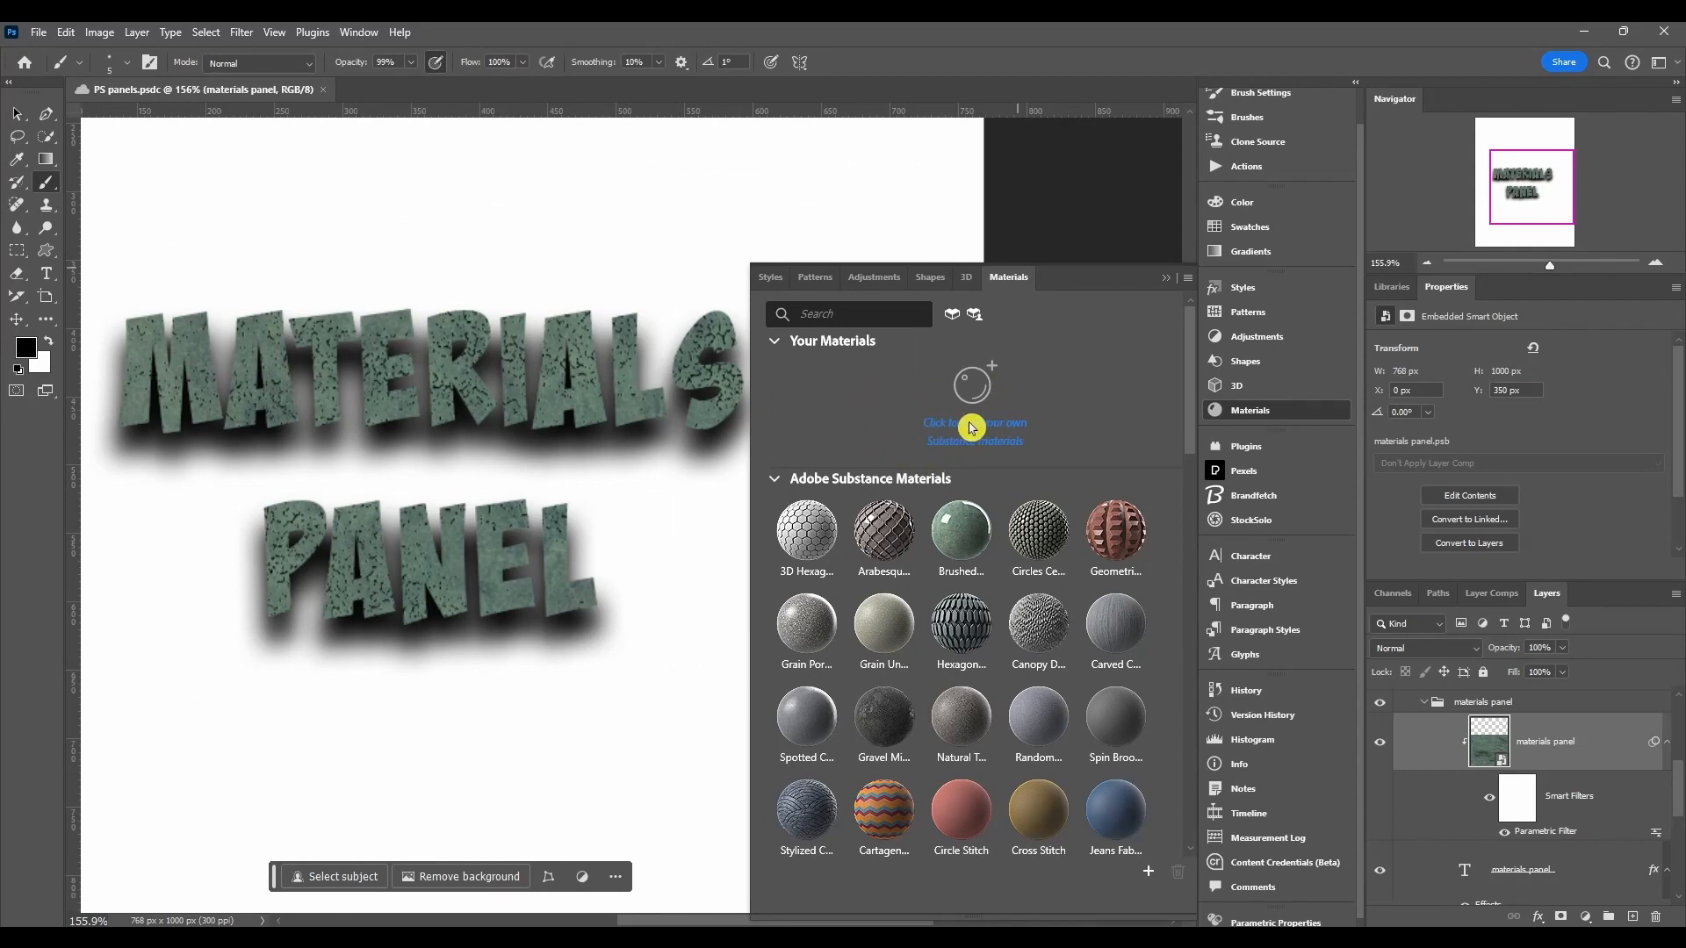
# Step: Add the downloaded lehenga_fabric.sbsar to Your Materials in the Materials panel
pyautogui.click(775, 344)
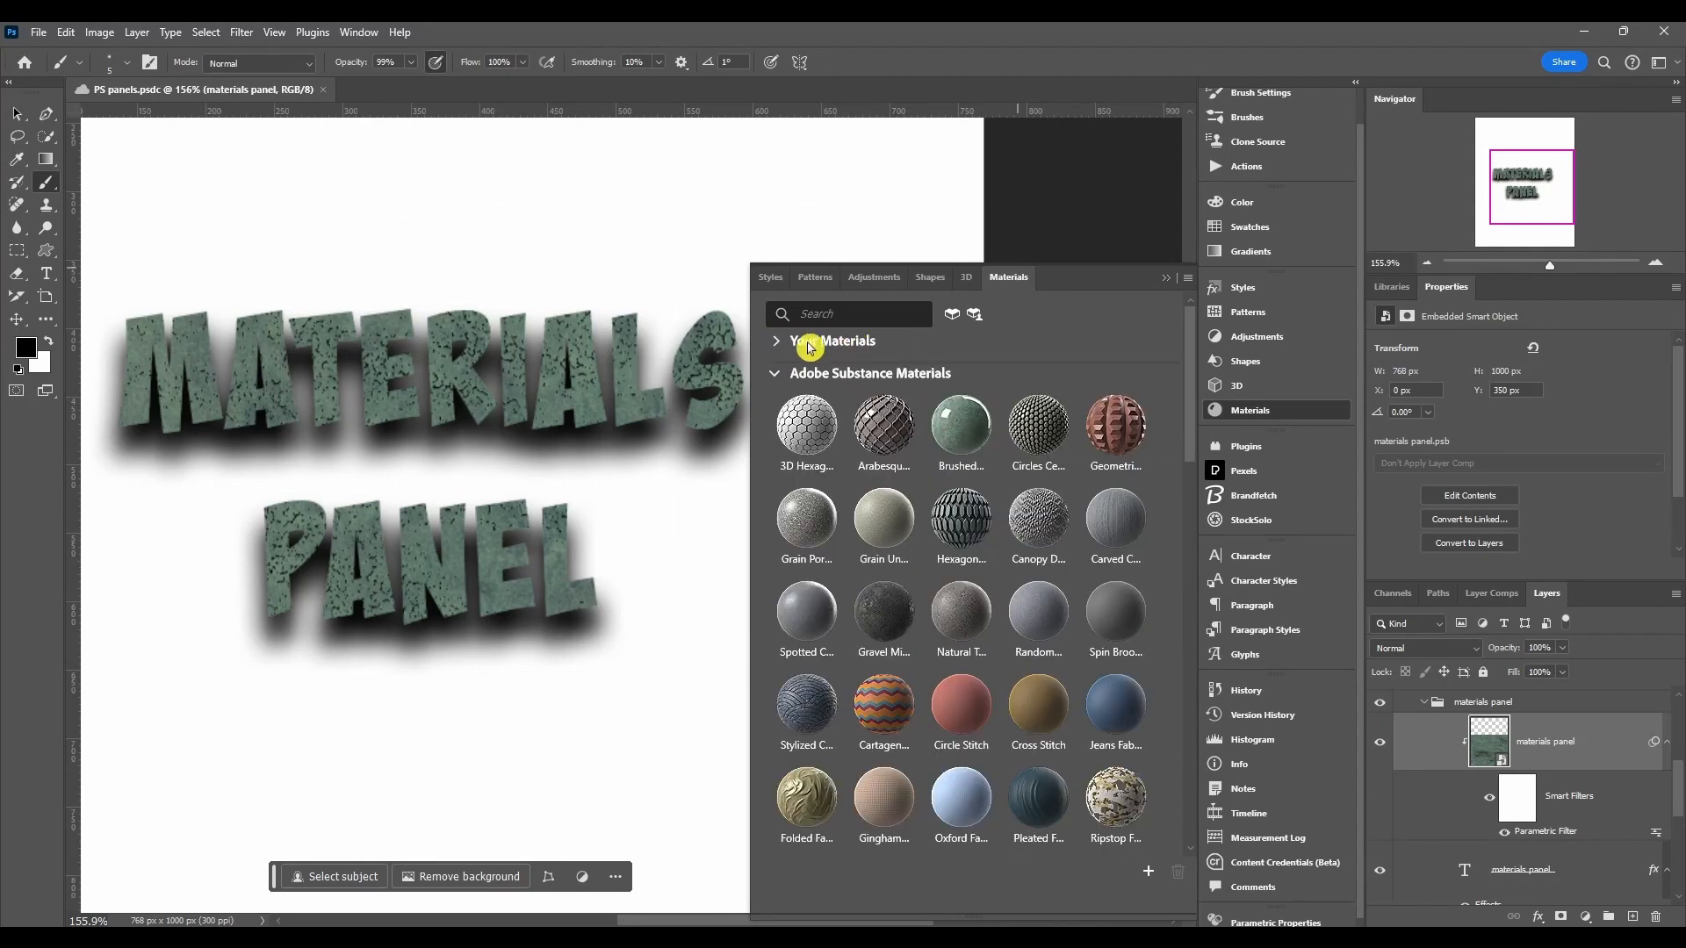
pyautogui.click(778, 344)
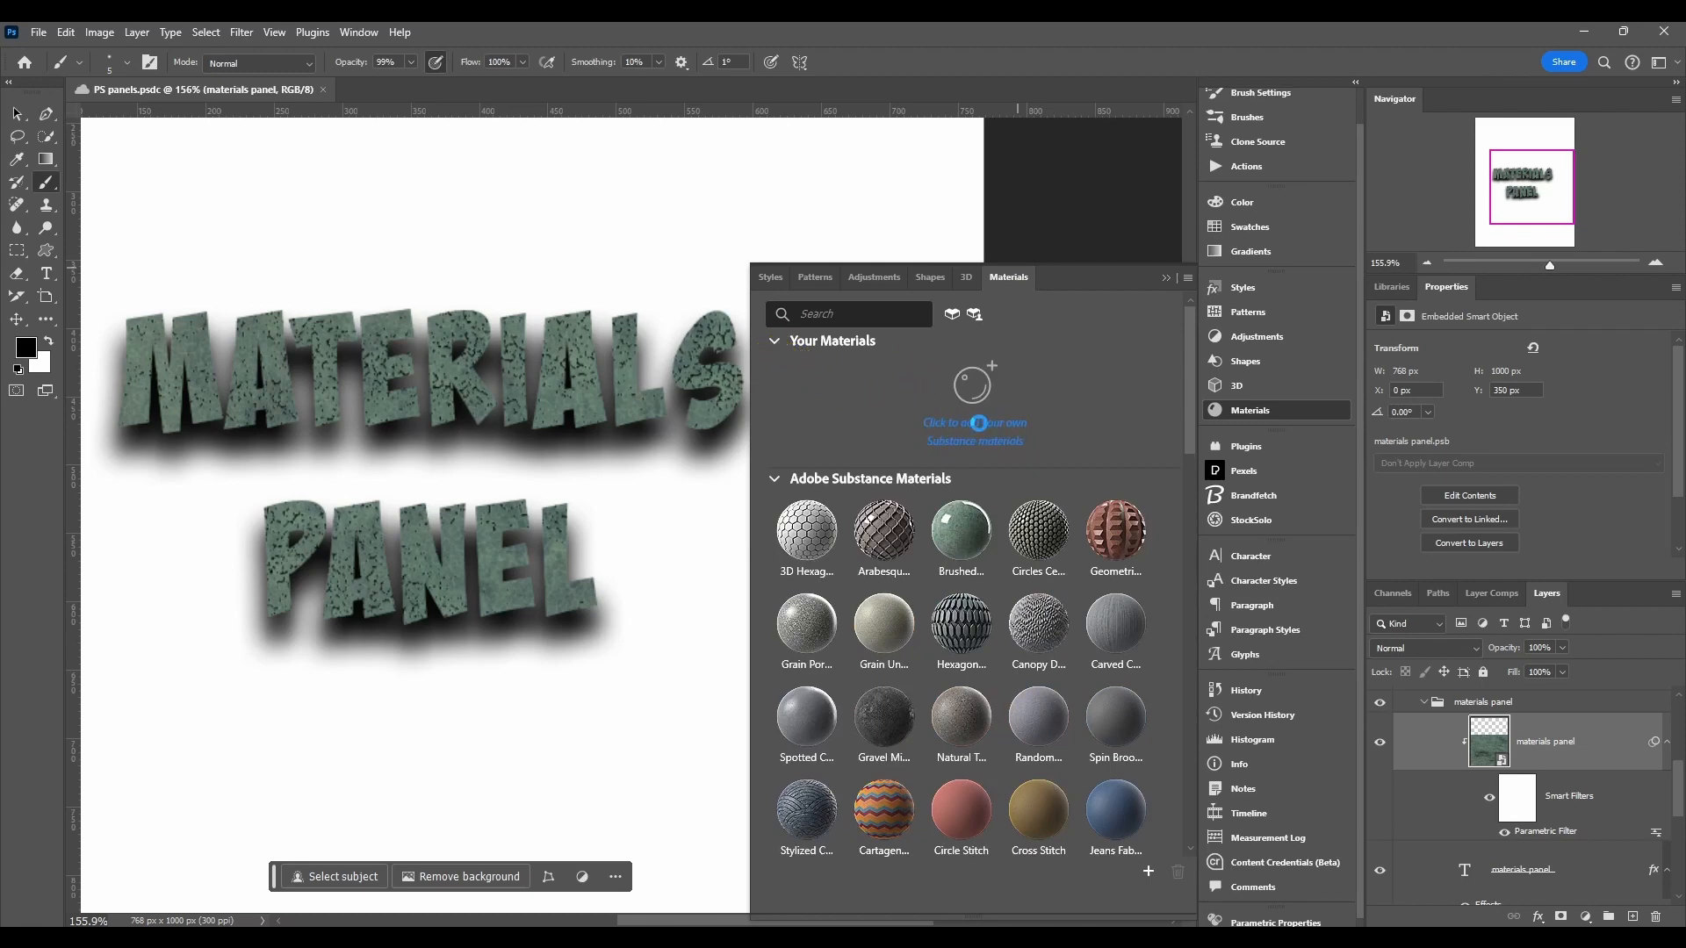
pyautogui.click(978, 423)
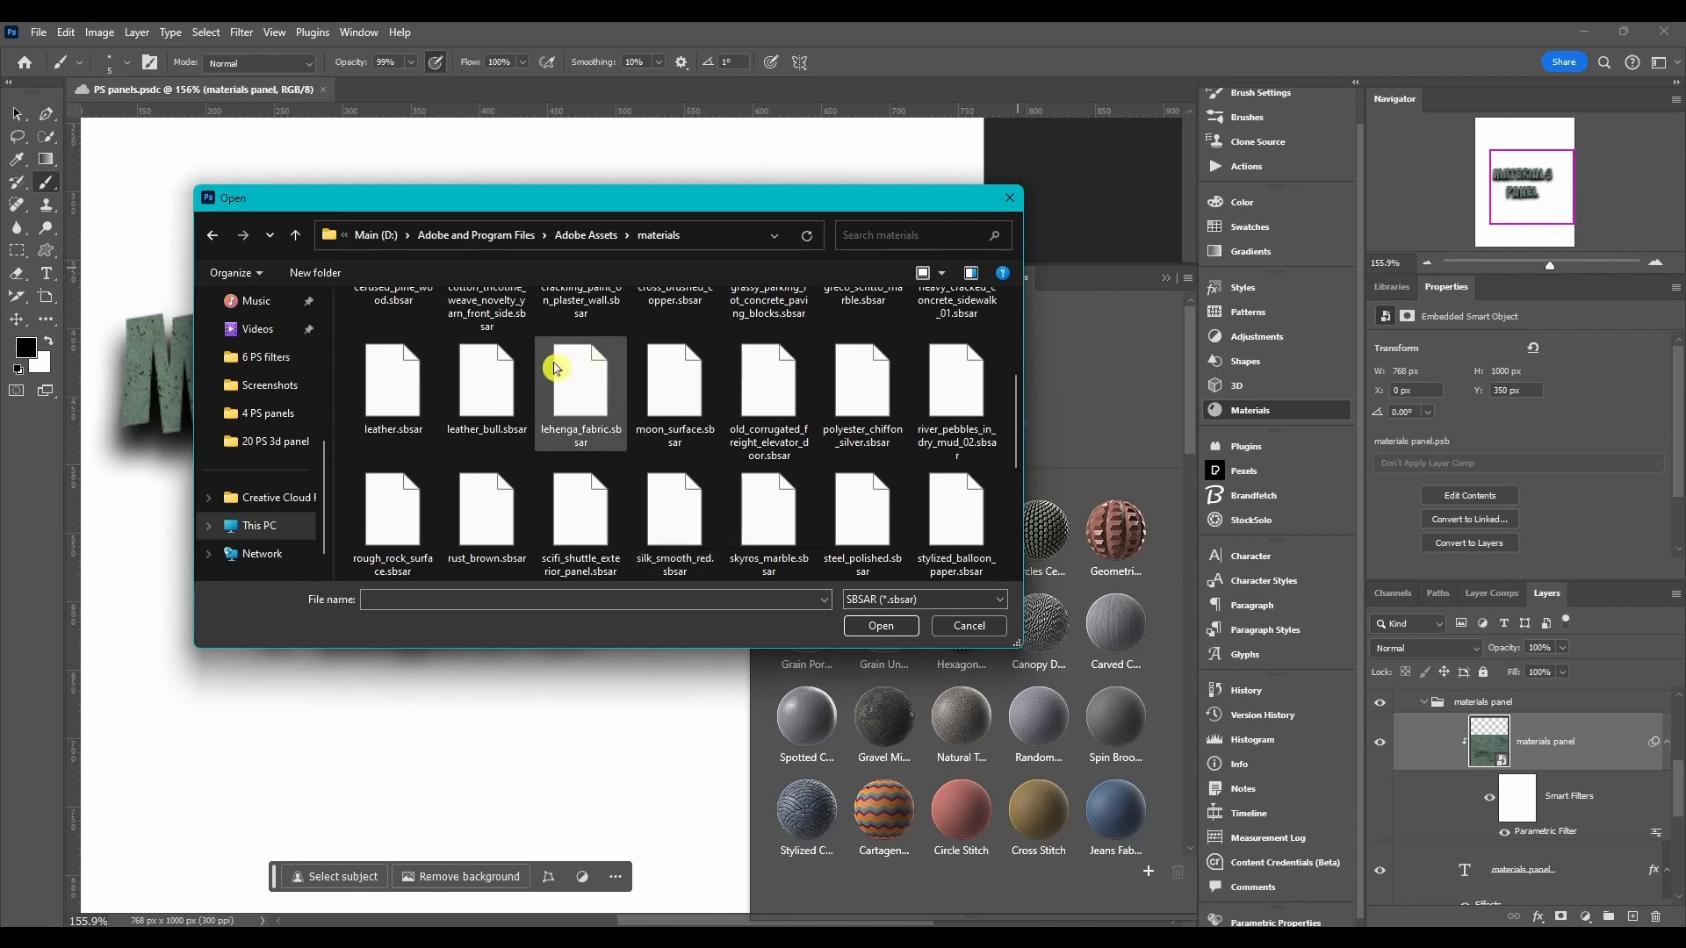
pyautogui.doubleClick(577, 380)
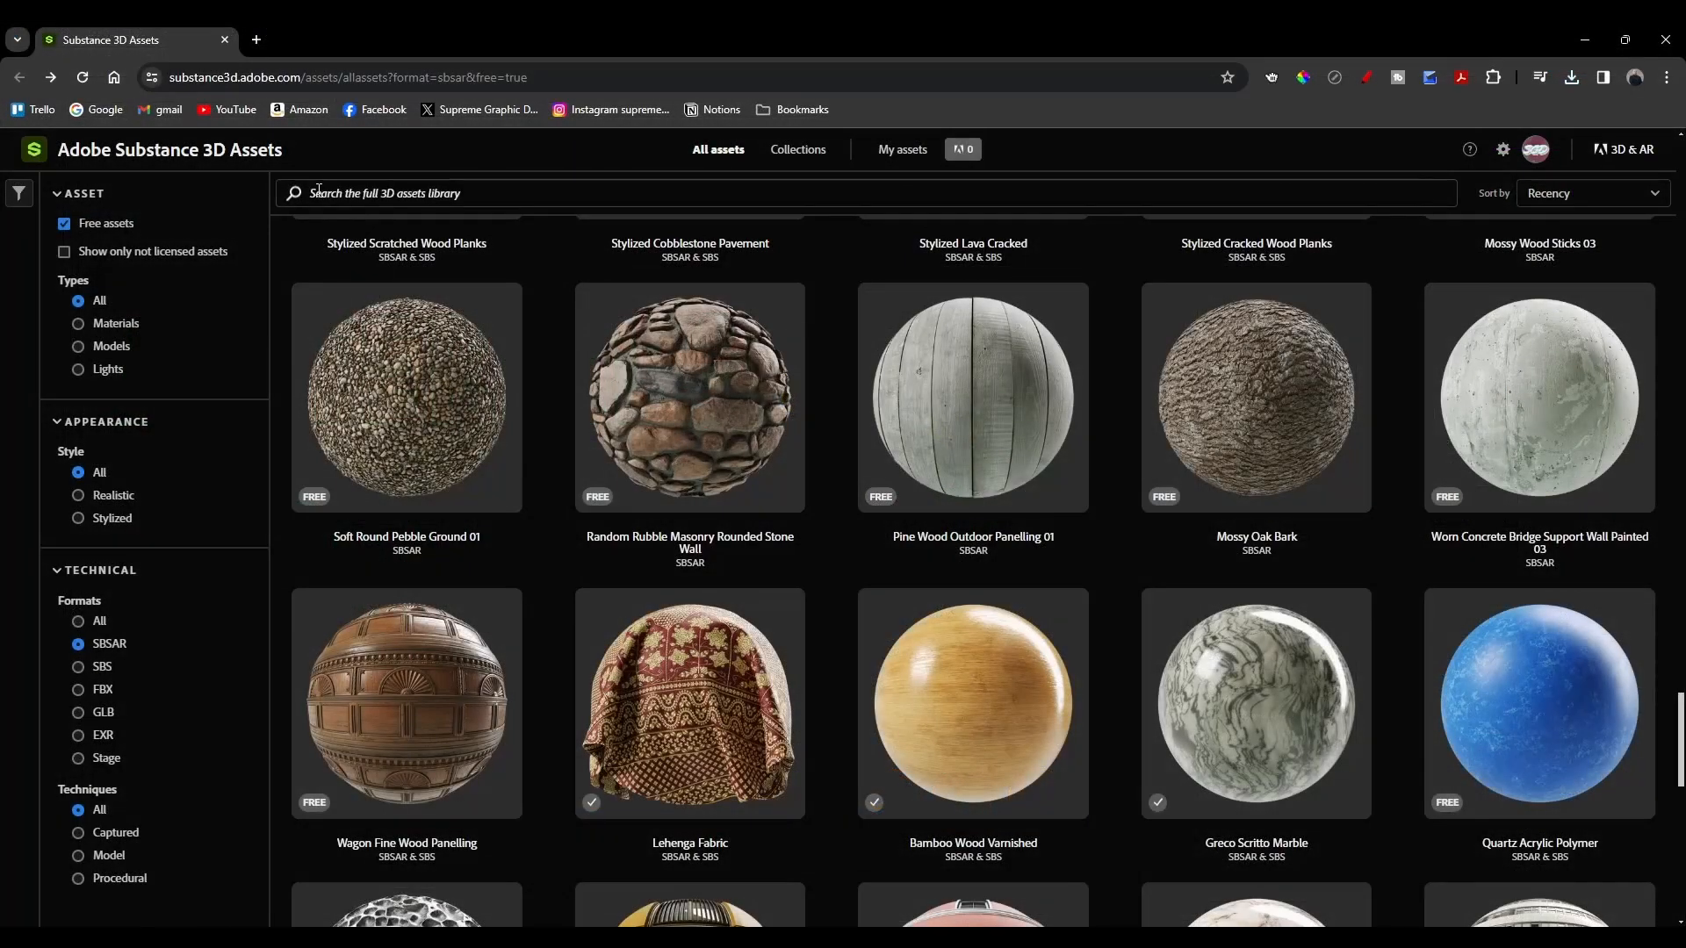
# Step: Browse the Substance 3D Assets collections, opening the 3D Print collection in a new tab
pyautogui.click(449, 198)
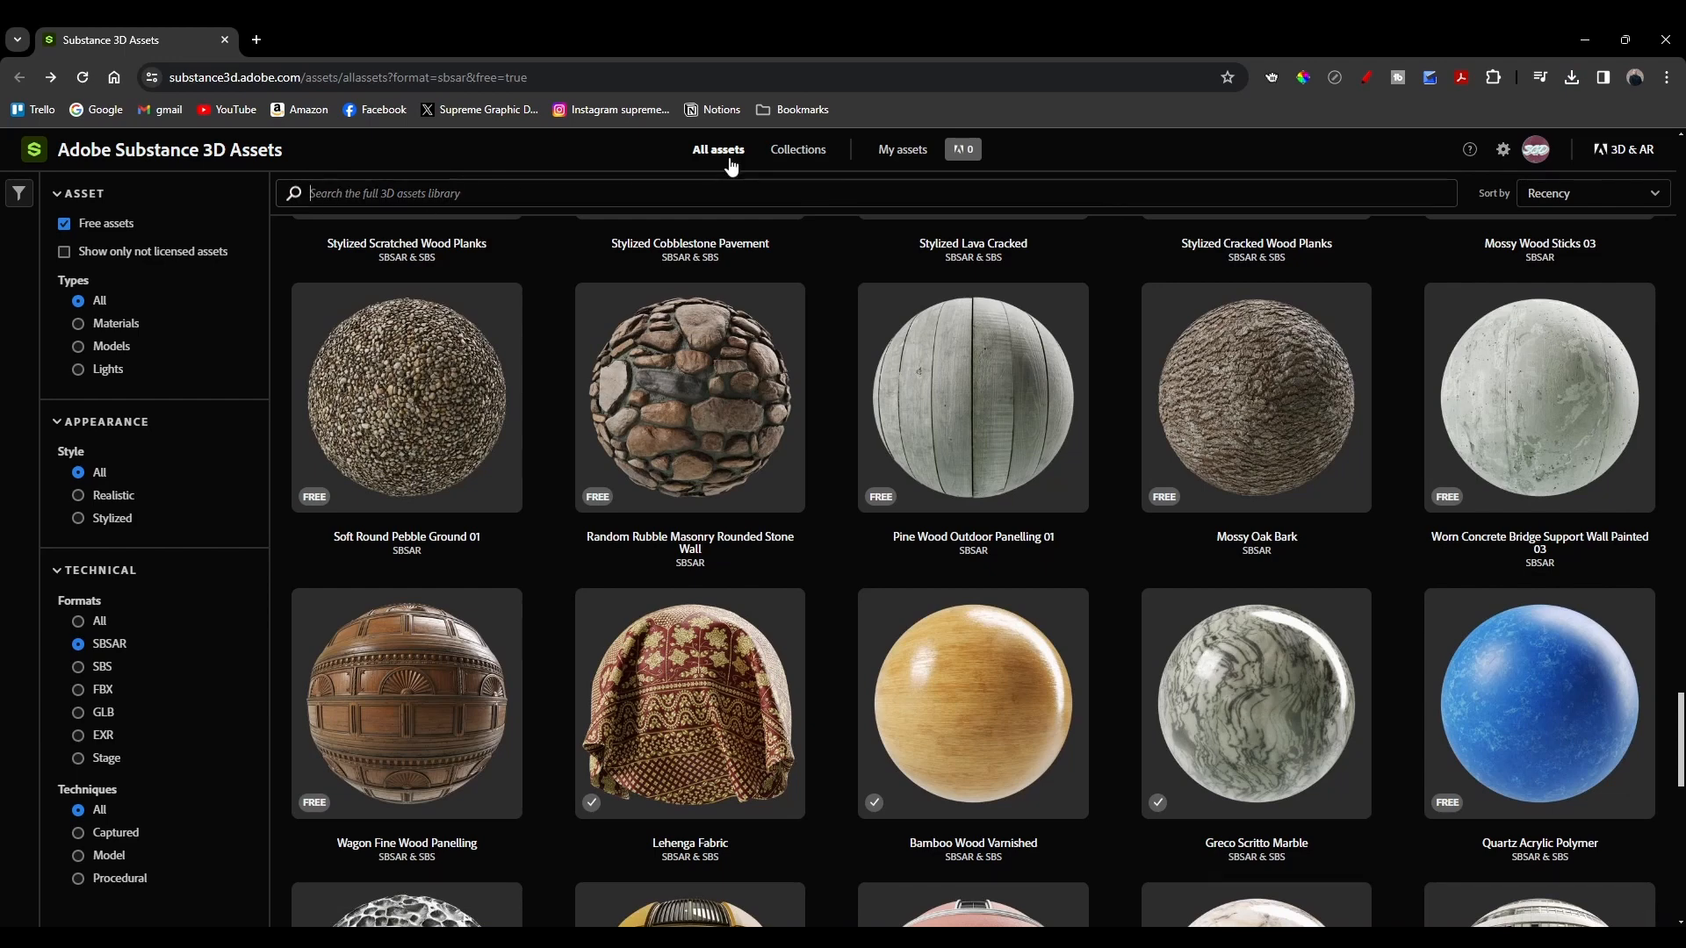
pyautogui.click(799, 152)
pyautogui.click(768, 153)
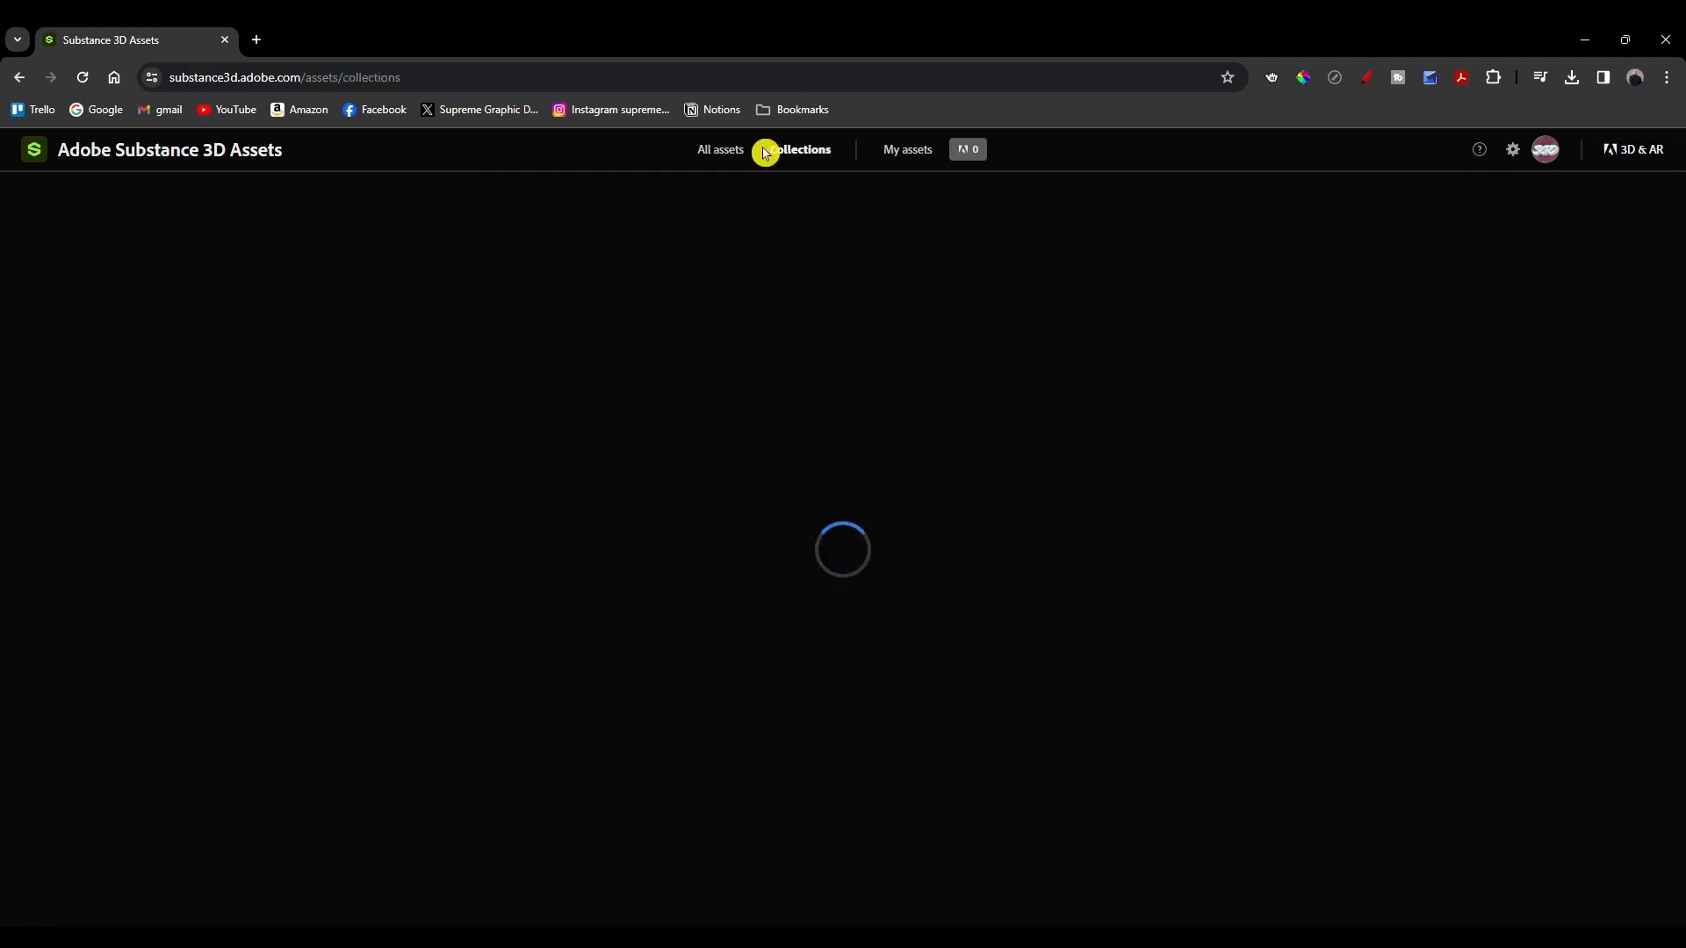
pyautogui.scroll(-5, 679, 695)
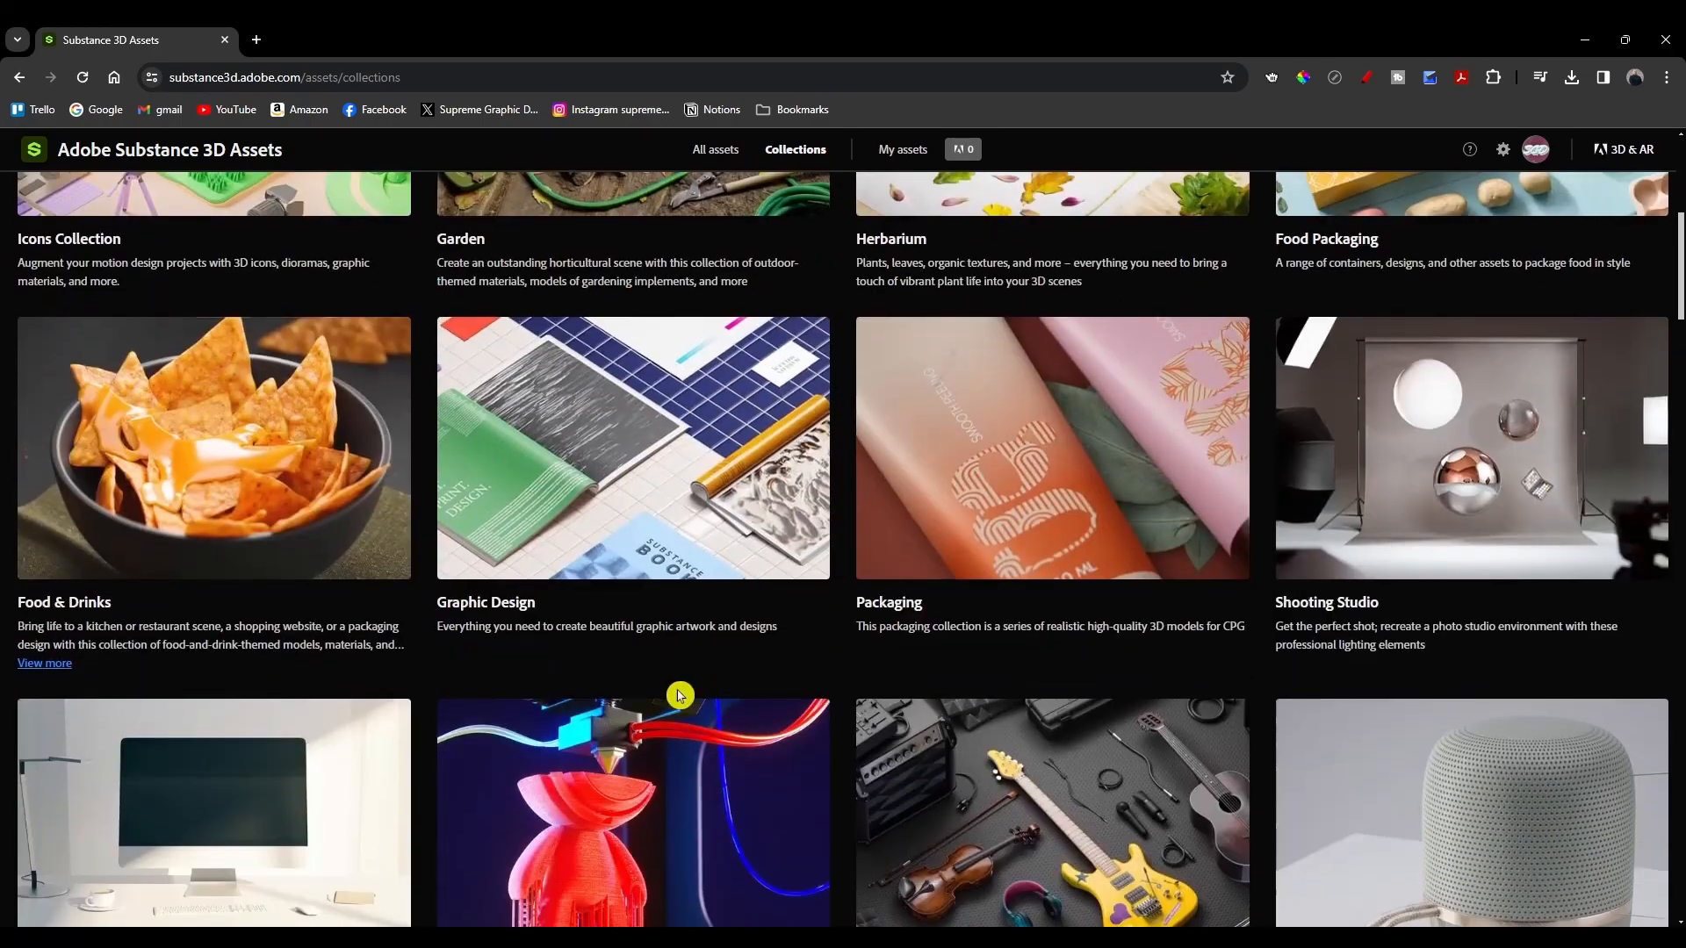
pyautogui.scroll(-4, 680, 696)
pyautogui.middleClick(812, 698)
pyautogui.scroll(10, 812, 698)
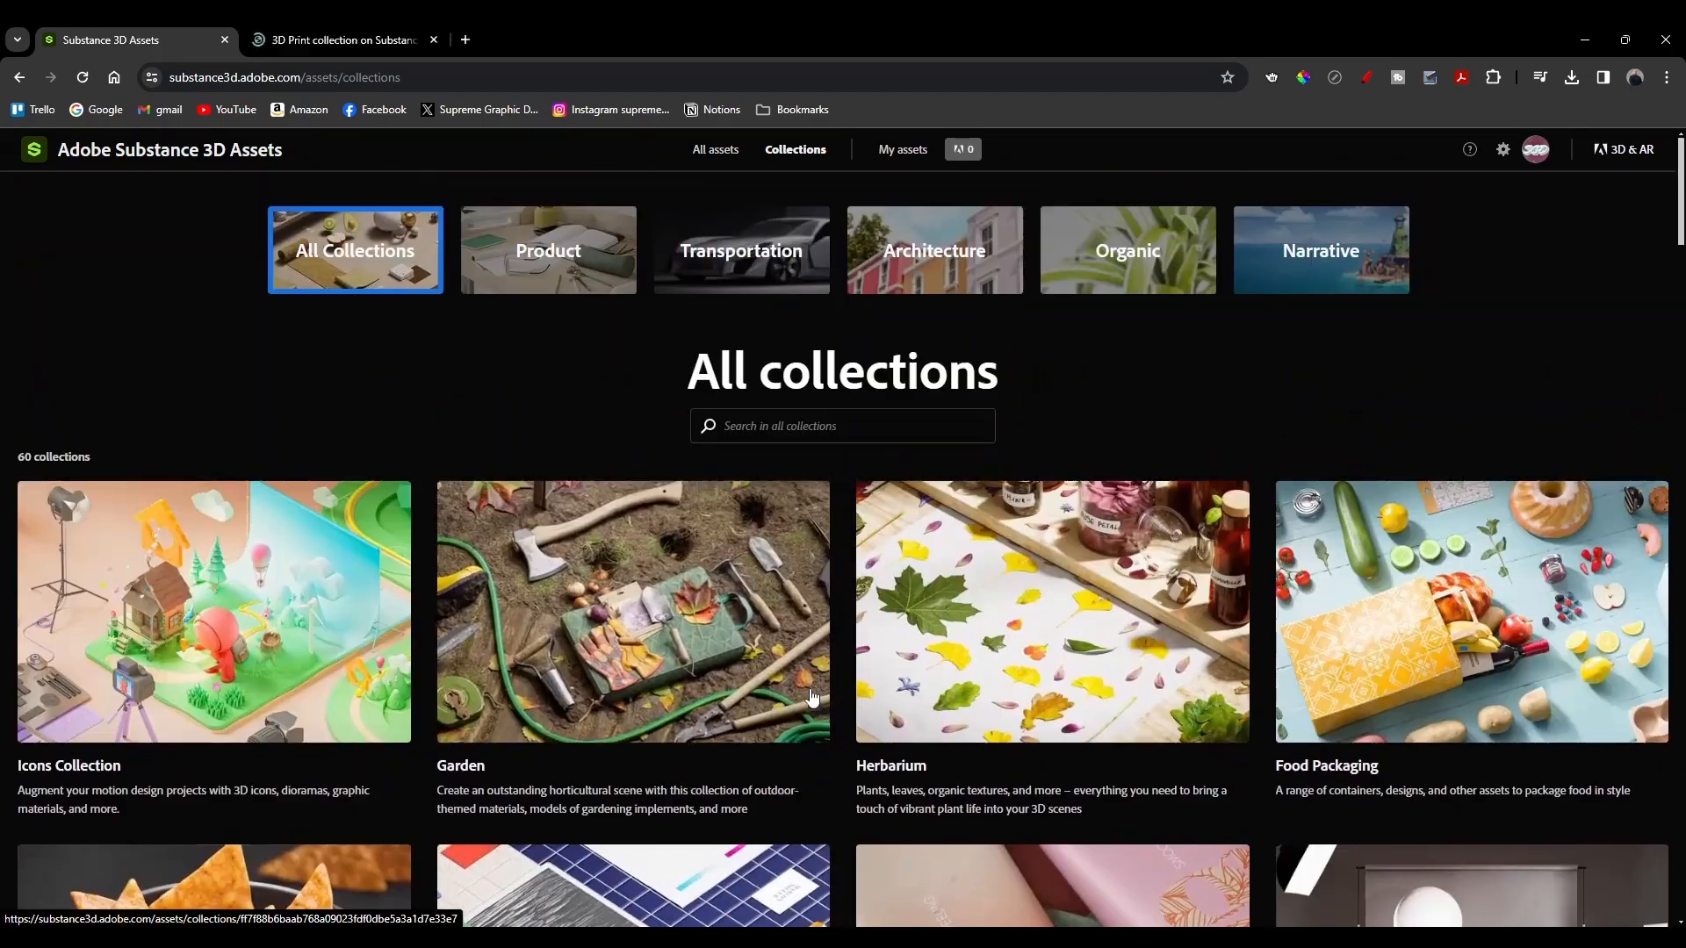
# Step: Browse the licensed assets listed under My assets
pyautogui.click(905, 148)
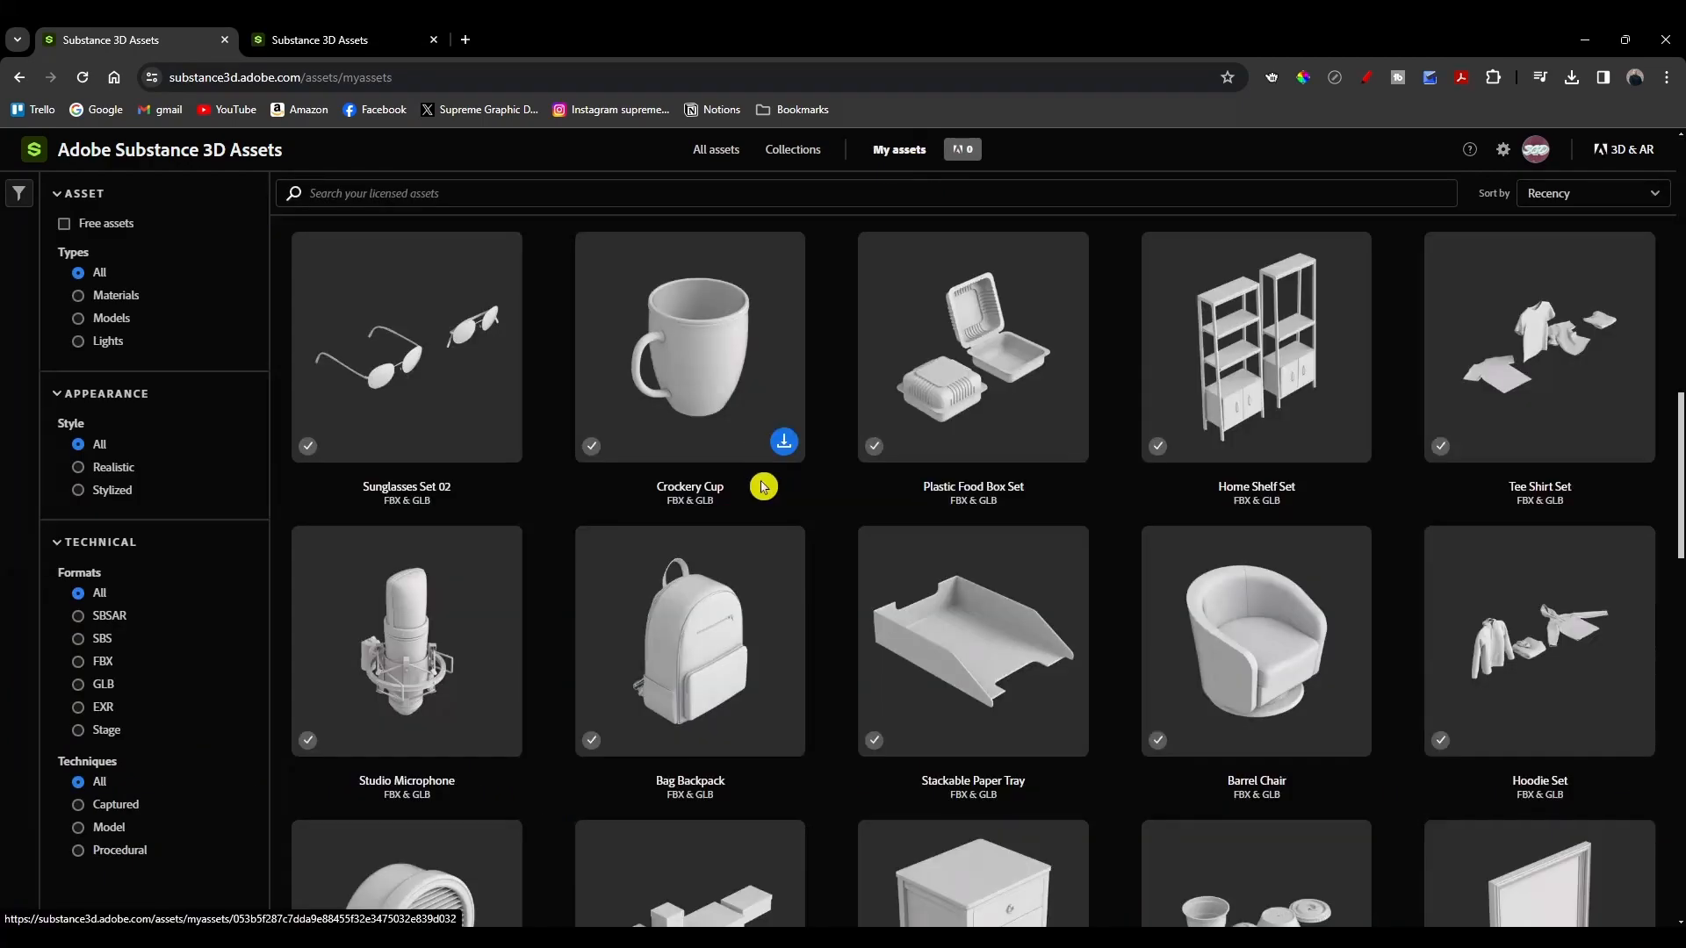
pyautogui.scroll(-6, 790, 515)
pyautogui.scroll(-4, 791, 527)
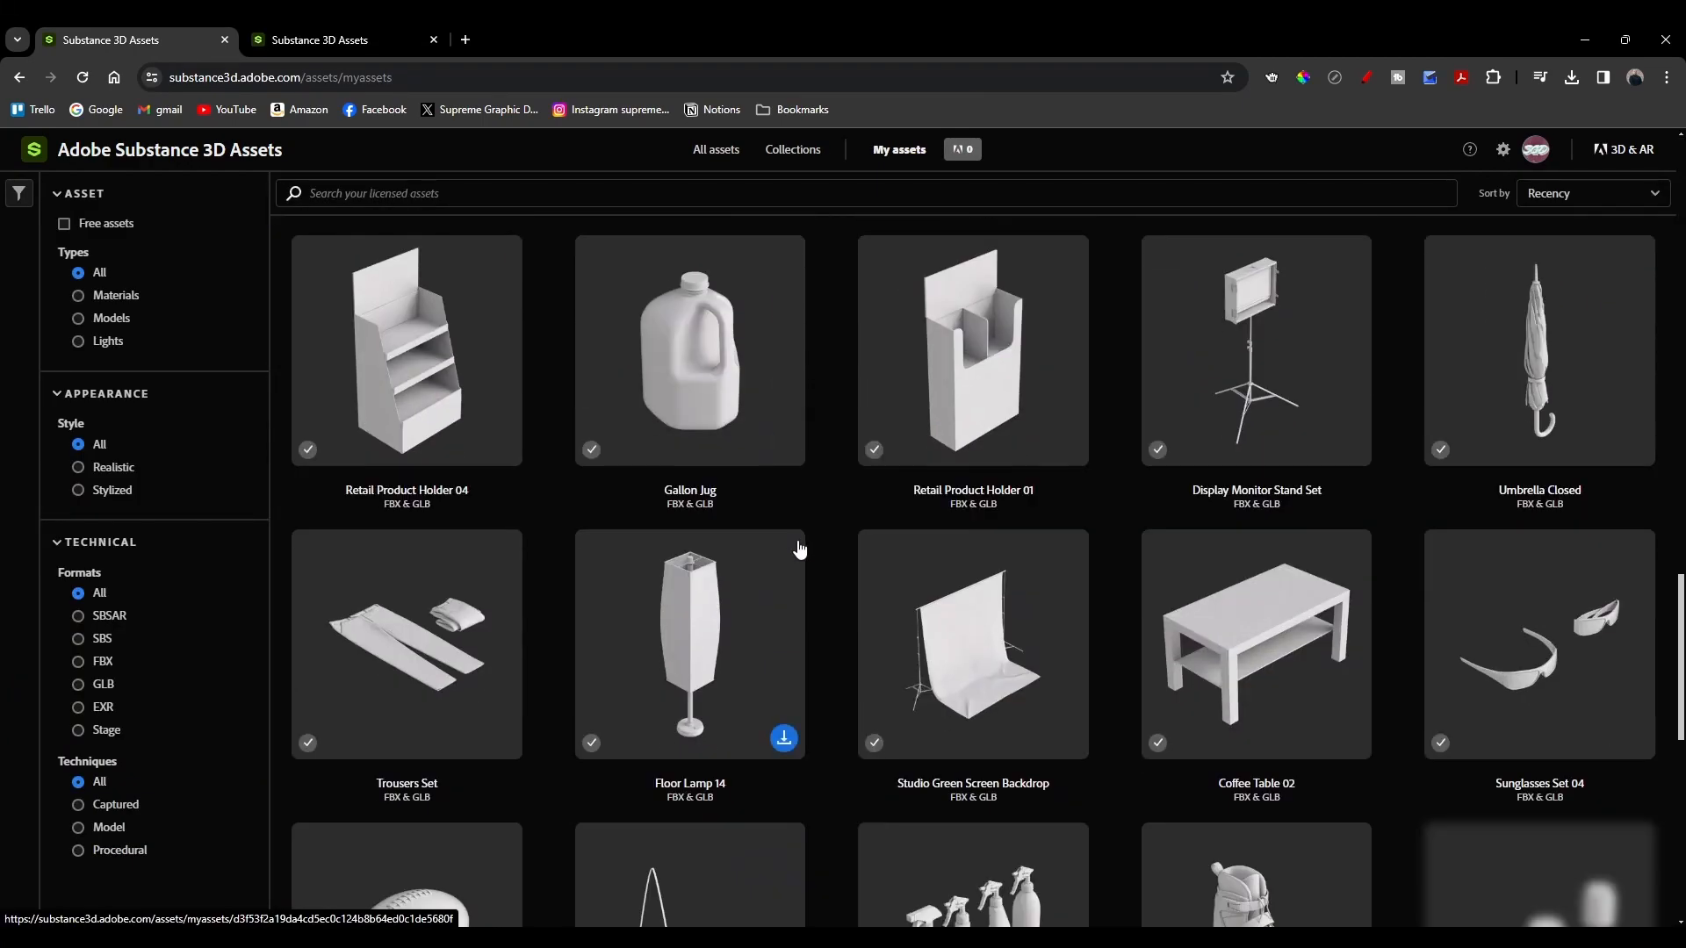
pyautogui.scroll(20, 795, 536)
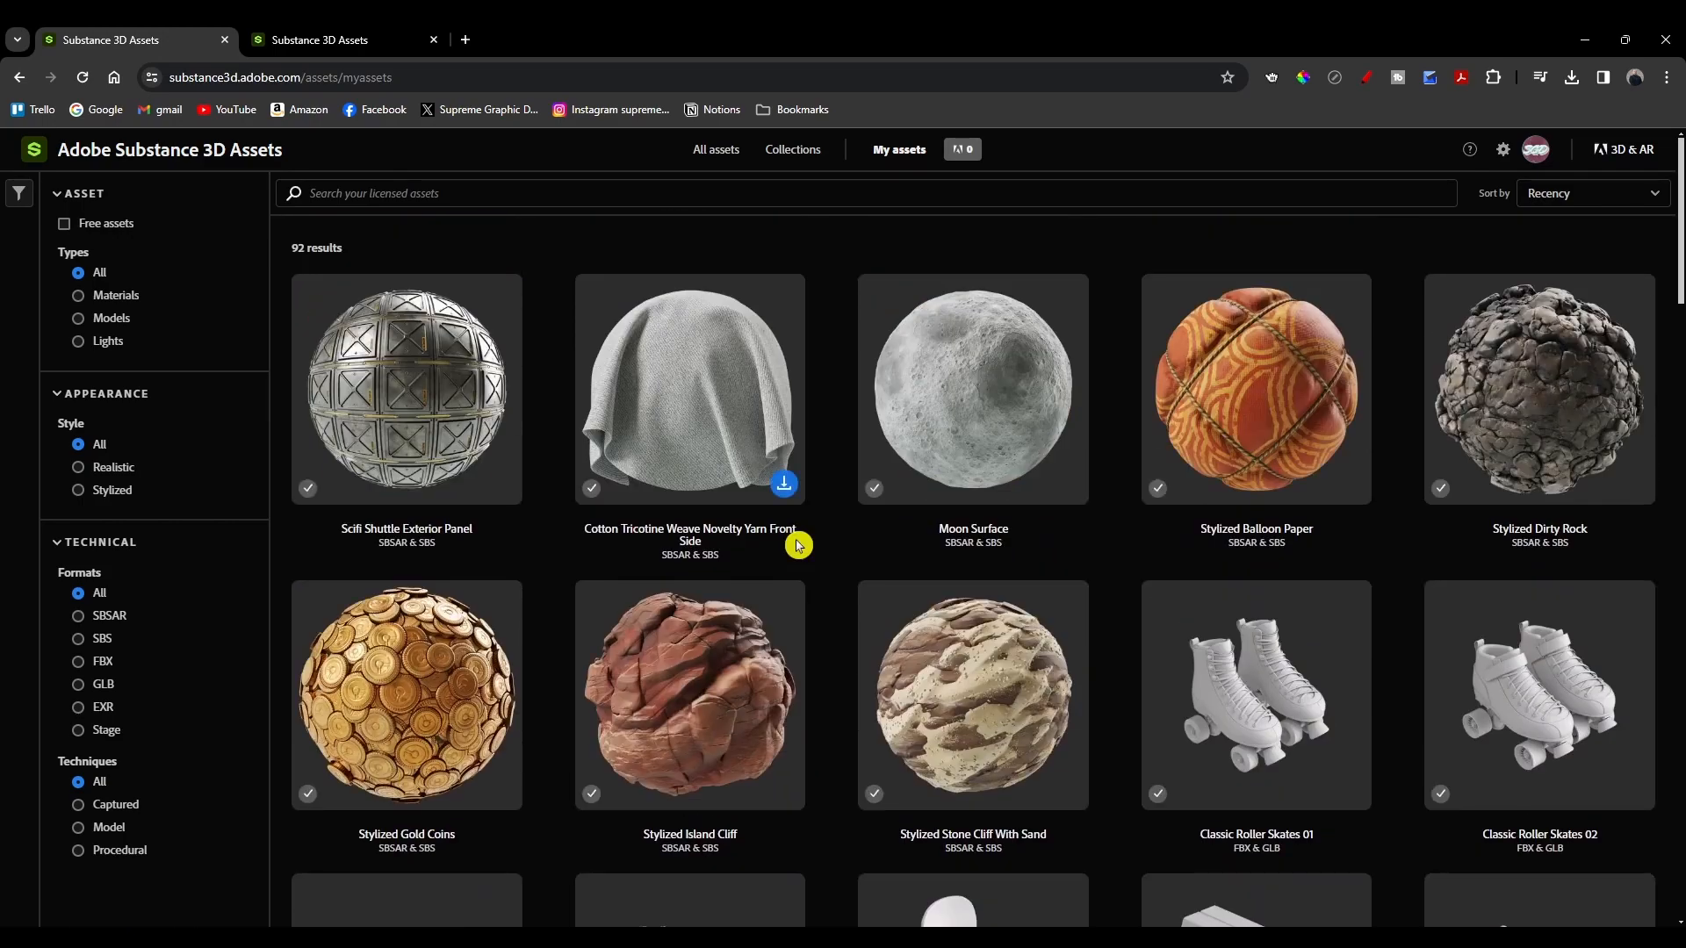
pyautogui.scroll(-15, 790, 554)
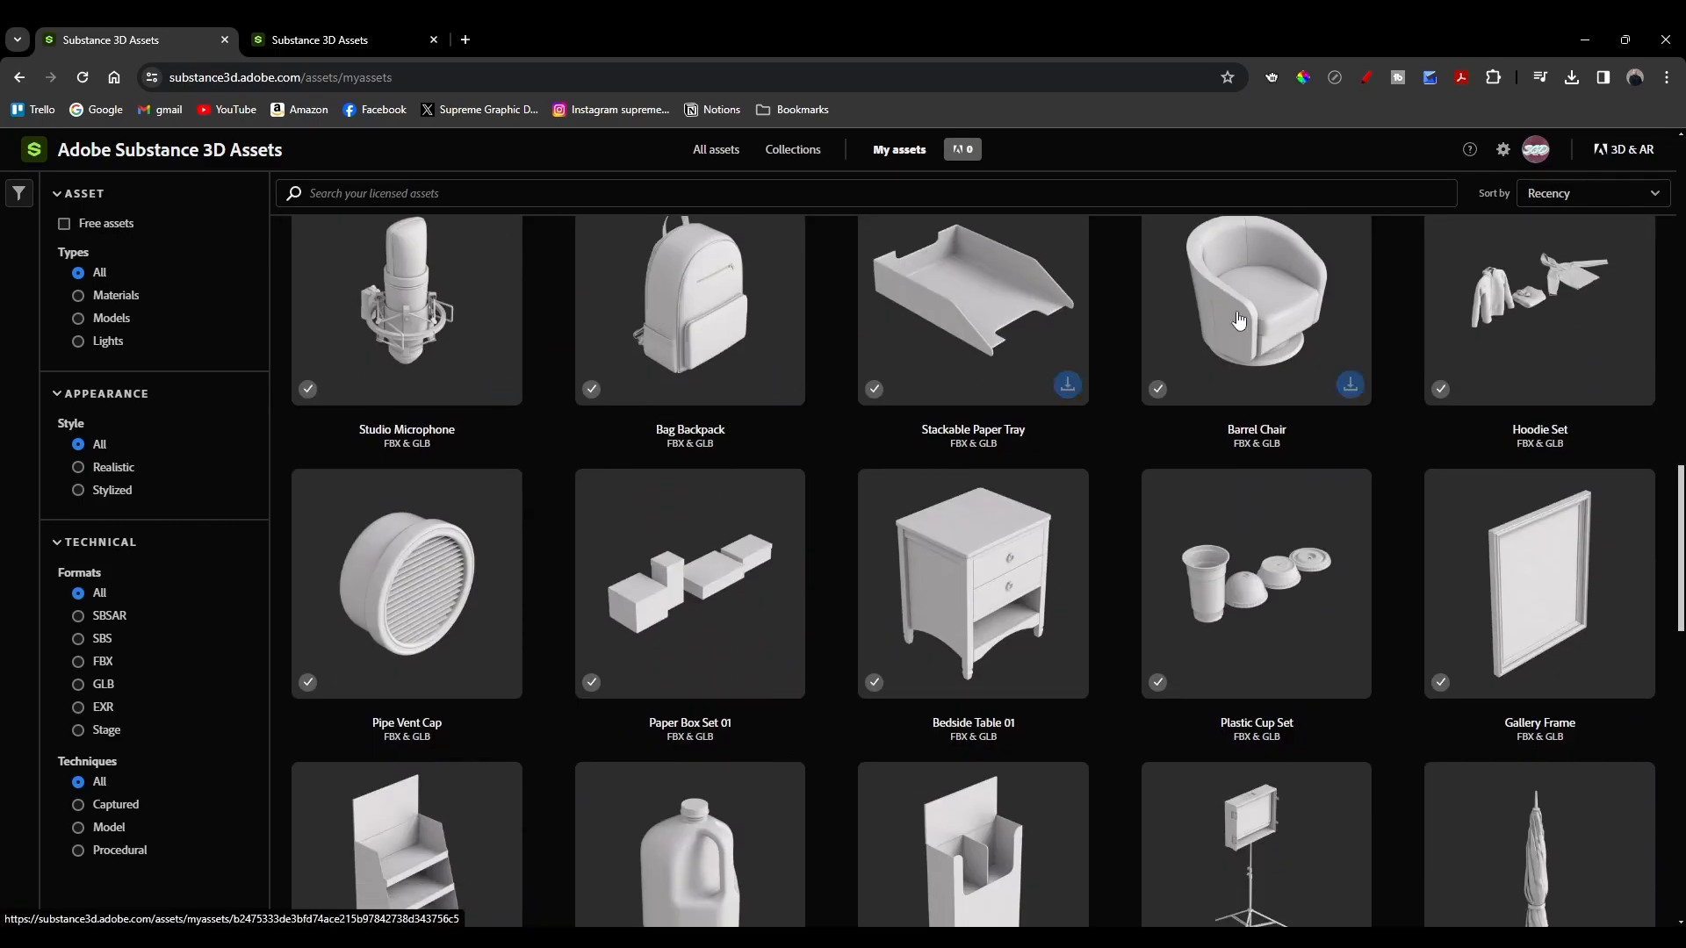
pyautogui.scroll(-20, 867, 655)
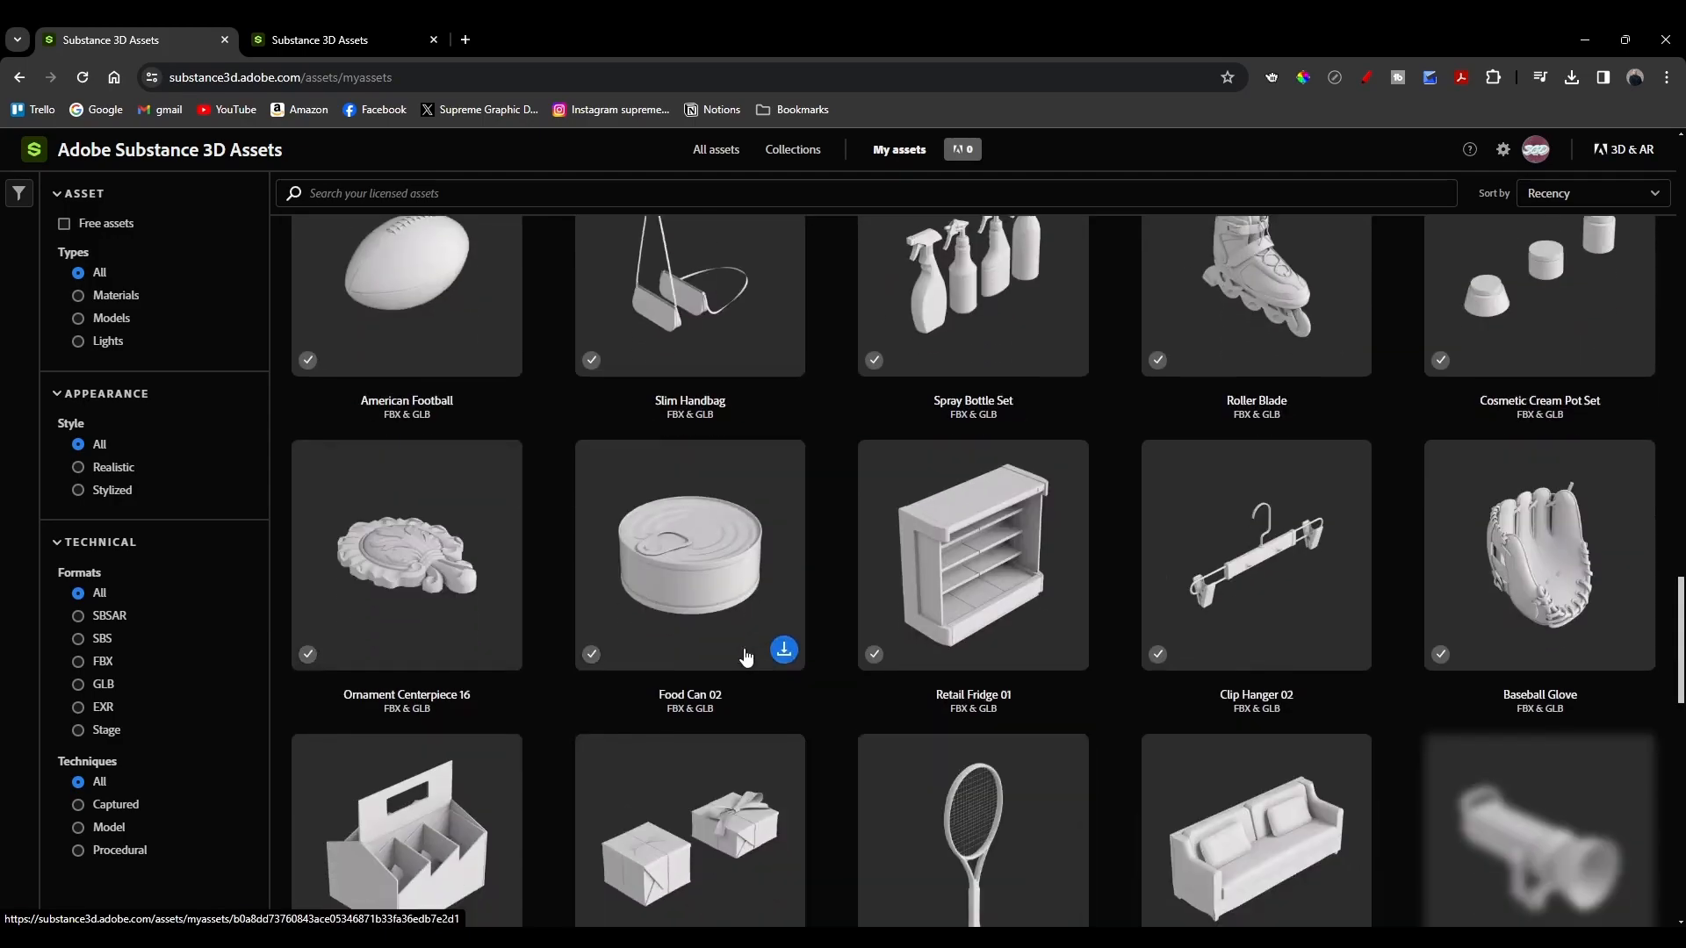
# Step: Scroll through the rest of My assets and toggle the filter sidebar
pyautogui.scroll(4, 665, 427)
pyautogui.scroll(3, 665, 427)
pyautogui.scroll(-17, 663, 430)
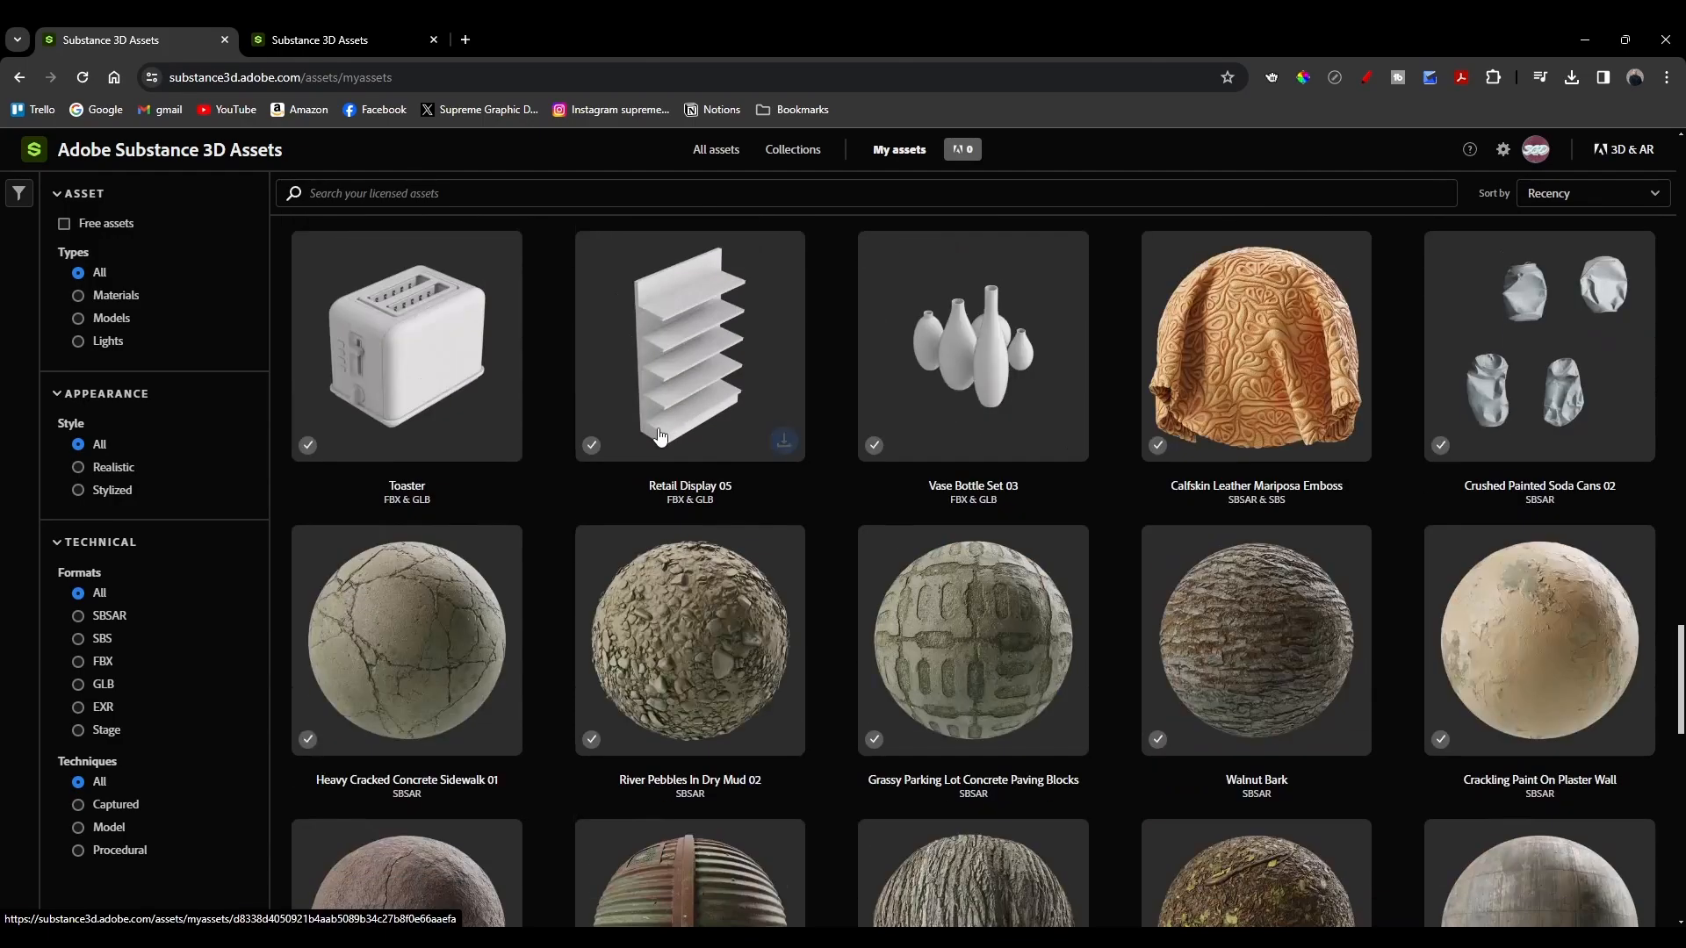
pyautogui.scroll(-4, 659, 434)
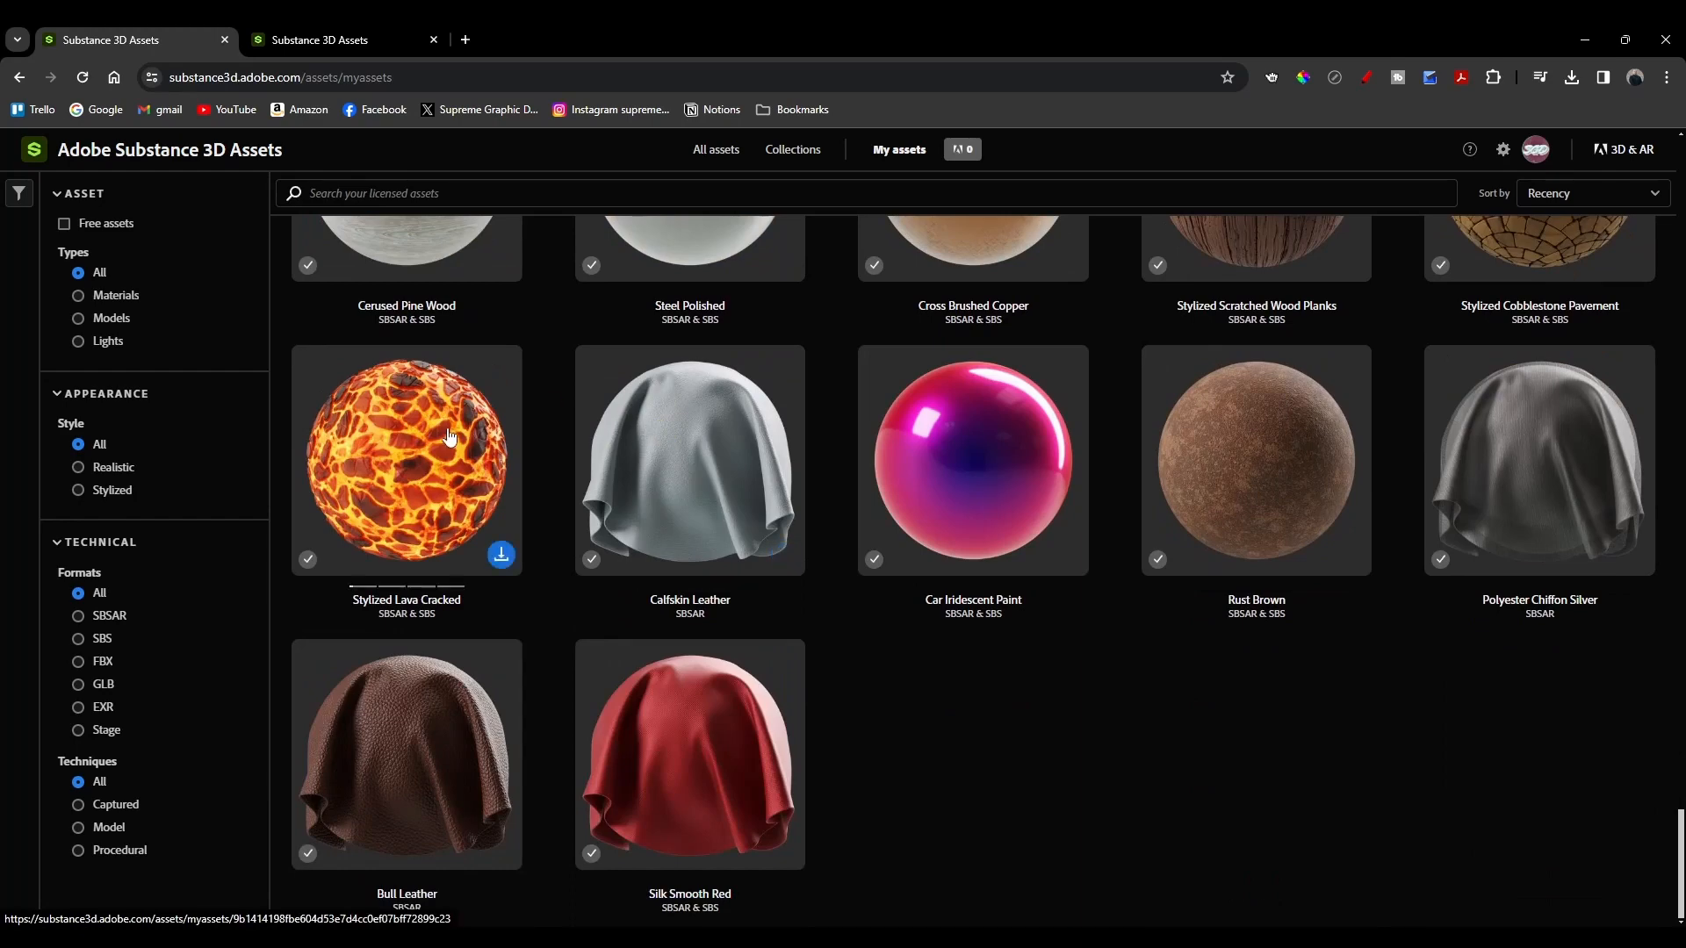
pyautogui.click(19, 193)
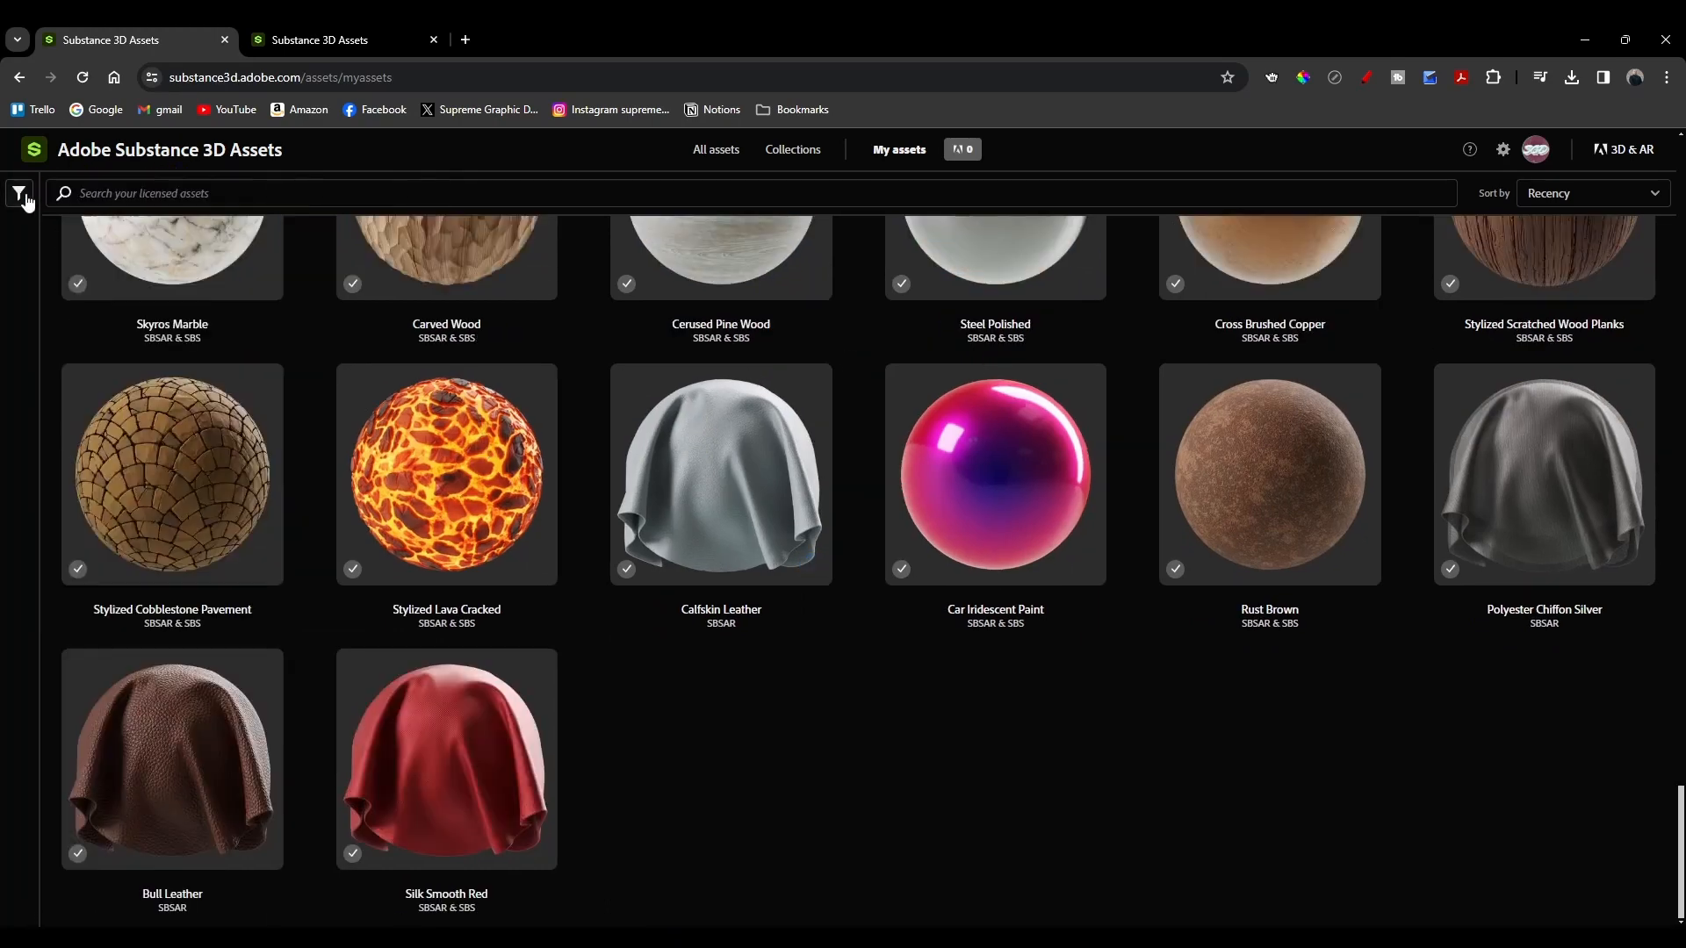
pyautogui.click(21, 196)
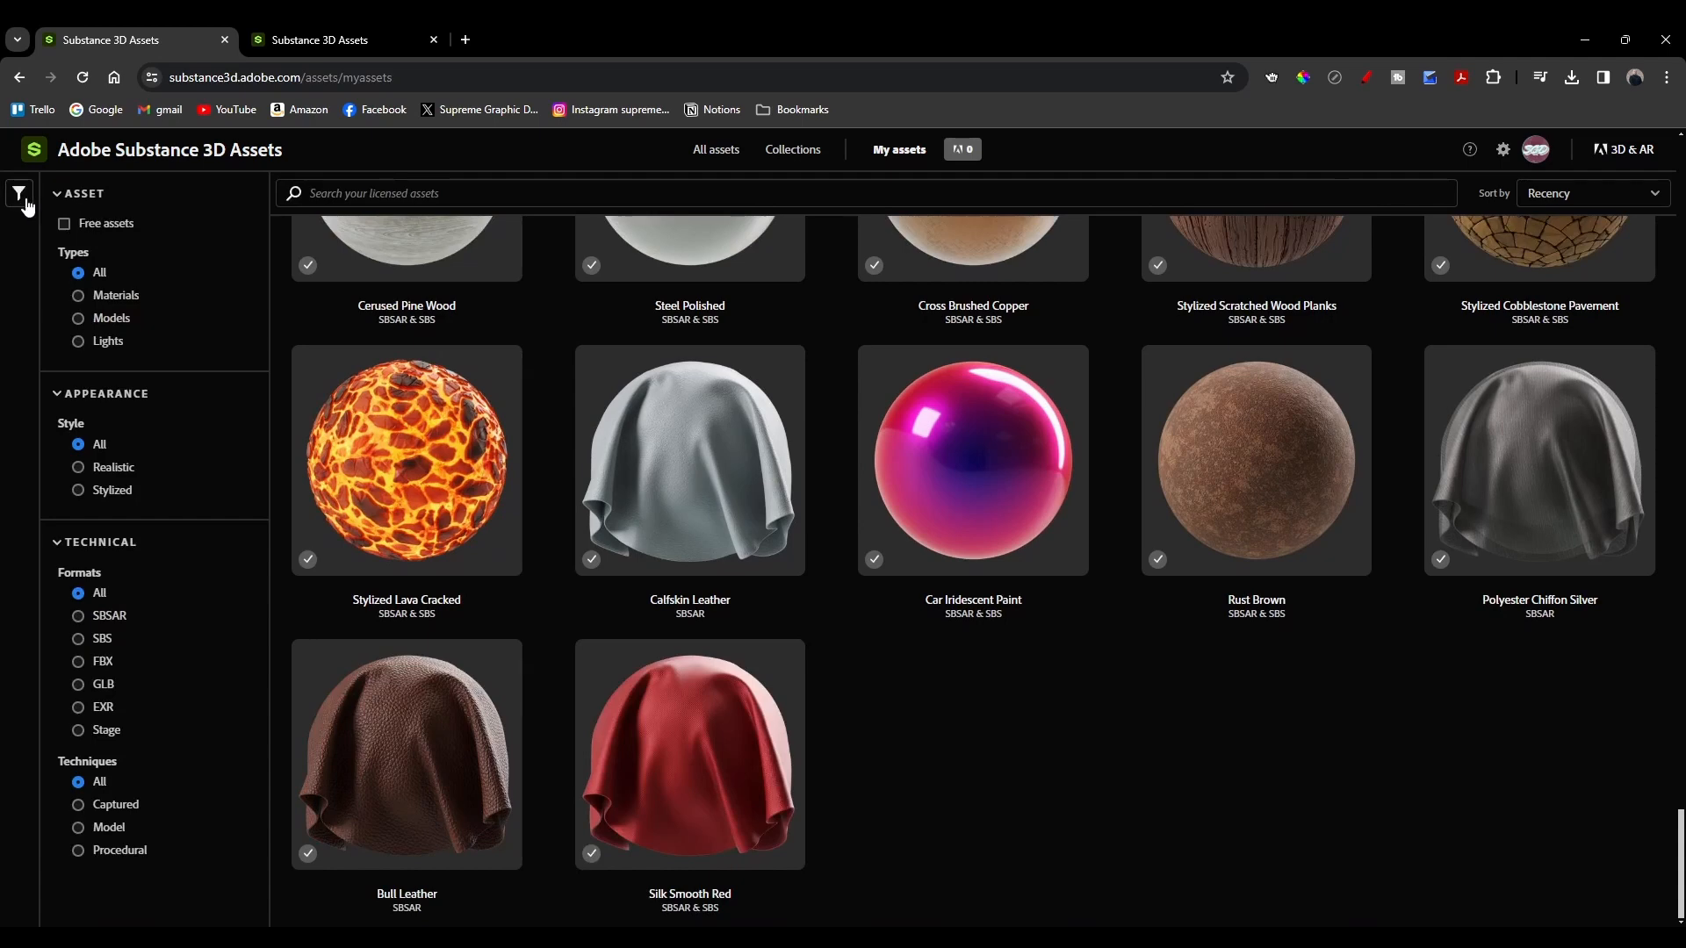
# Step: Filter My assets to show only free assets and scroll through them
pyautogui.click(63, 226)
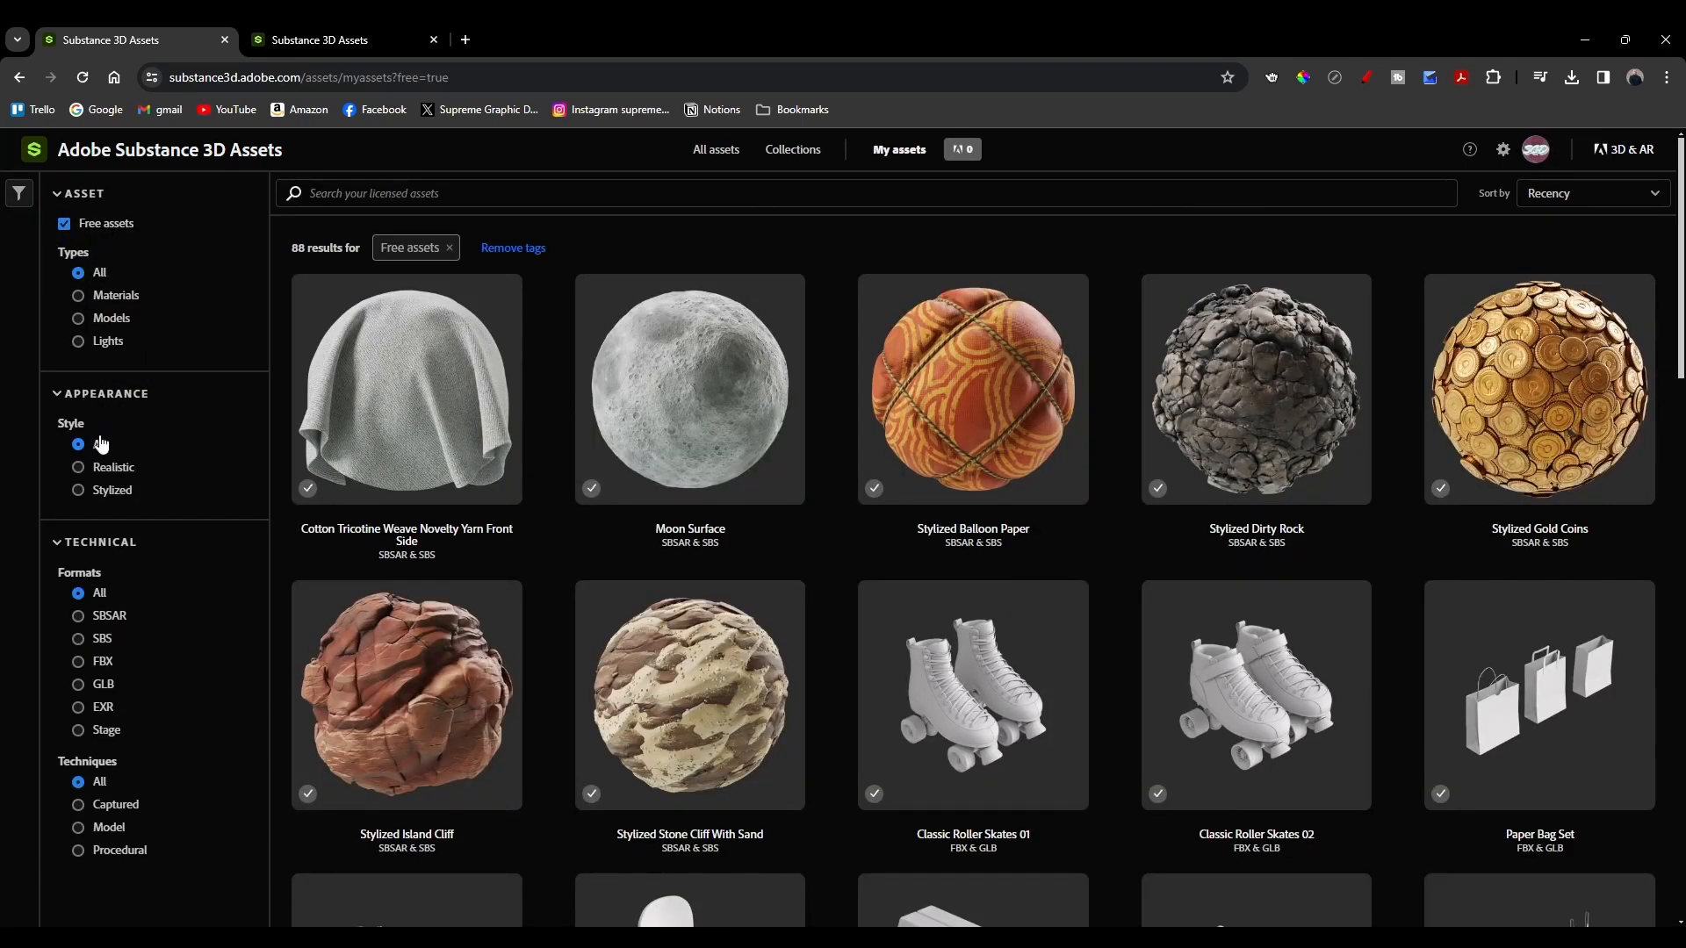
pyautogui.scroll(-4, 123, 649)
pyautogui.scroll(2, 115, 606)
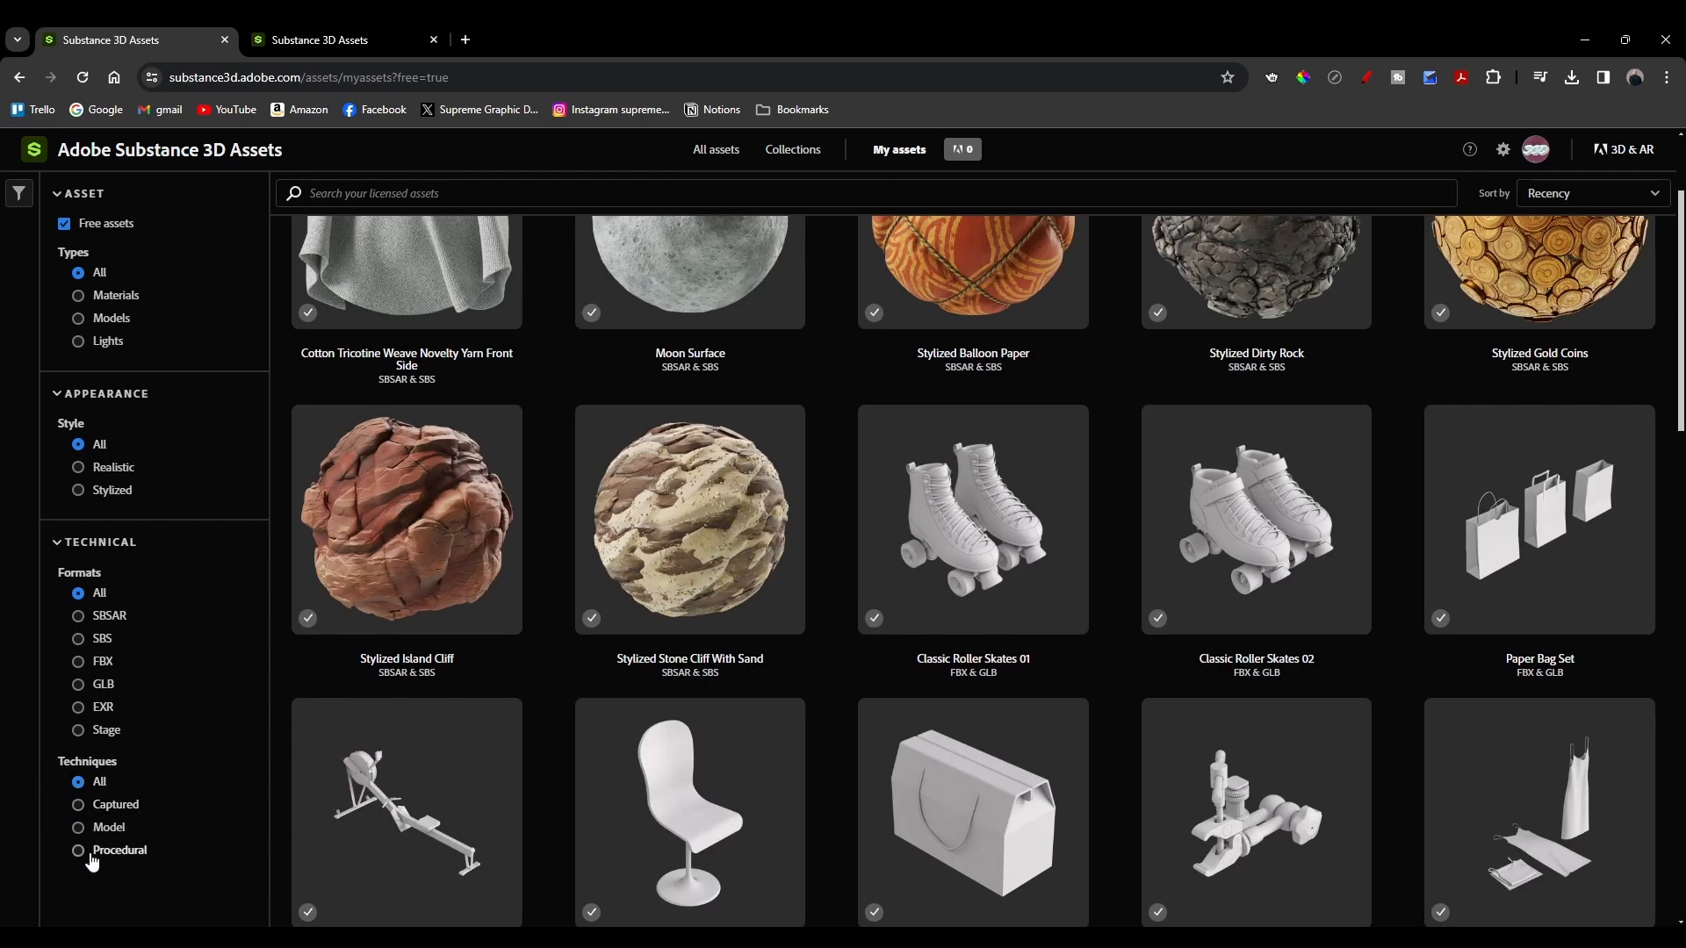
# Step: Open Substance 3D Community Assets materials from the Materials panel and browse the listed materials
pyautogui.click(225, 41)
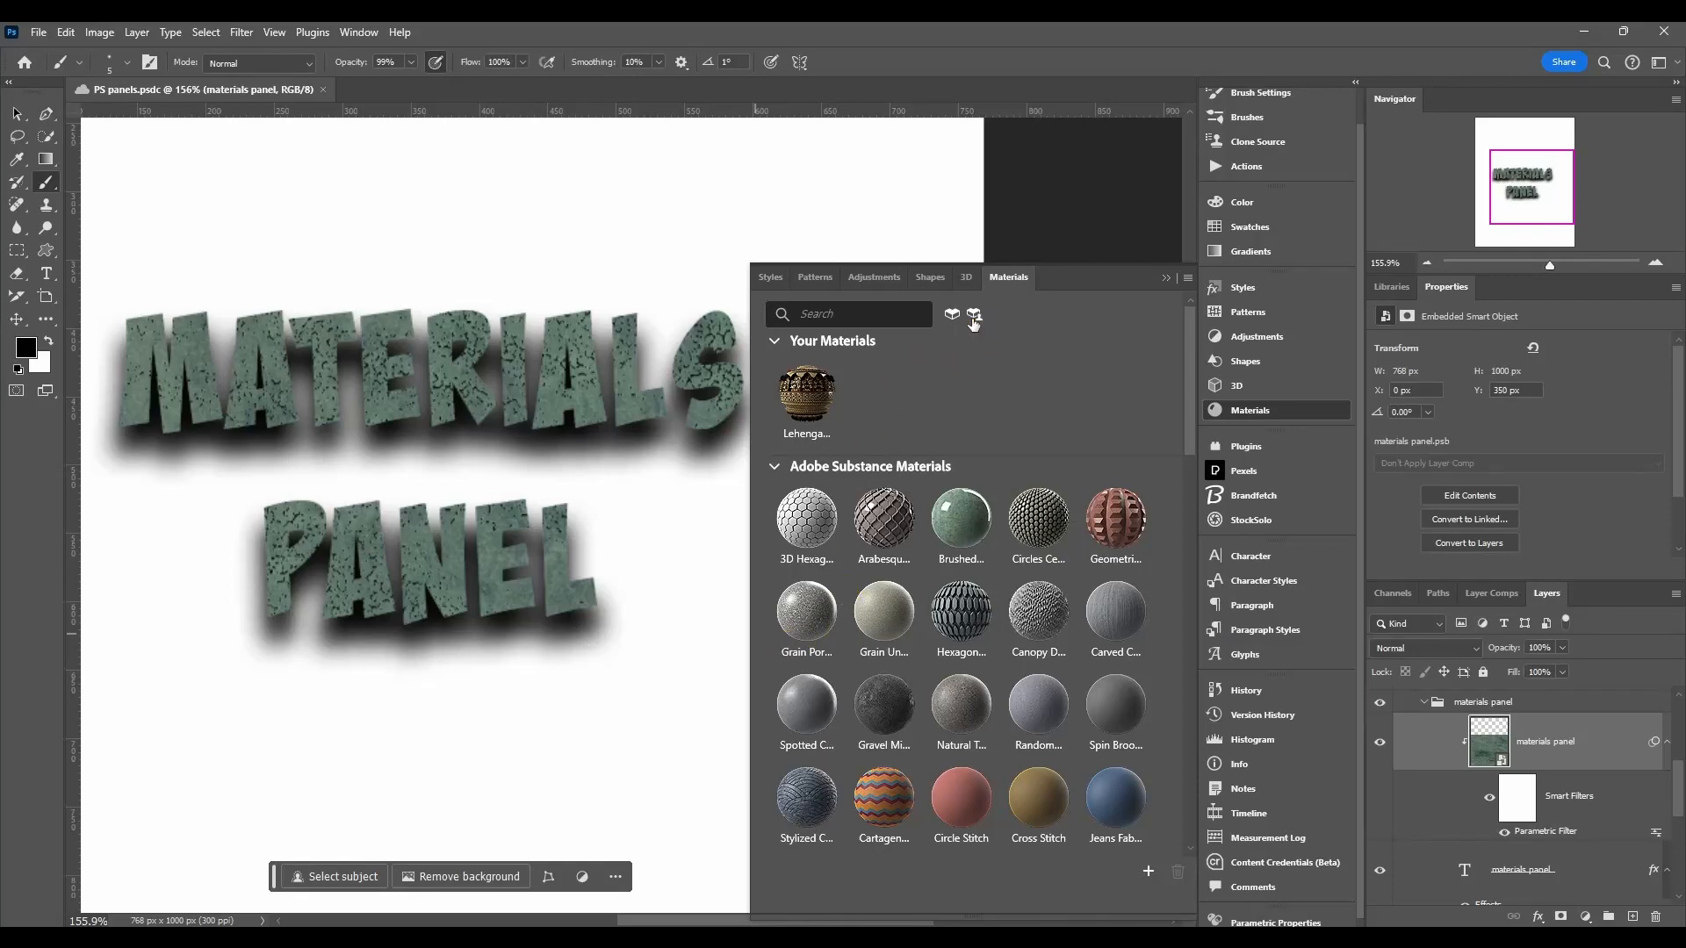
pyautogui.click(975, 315)
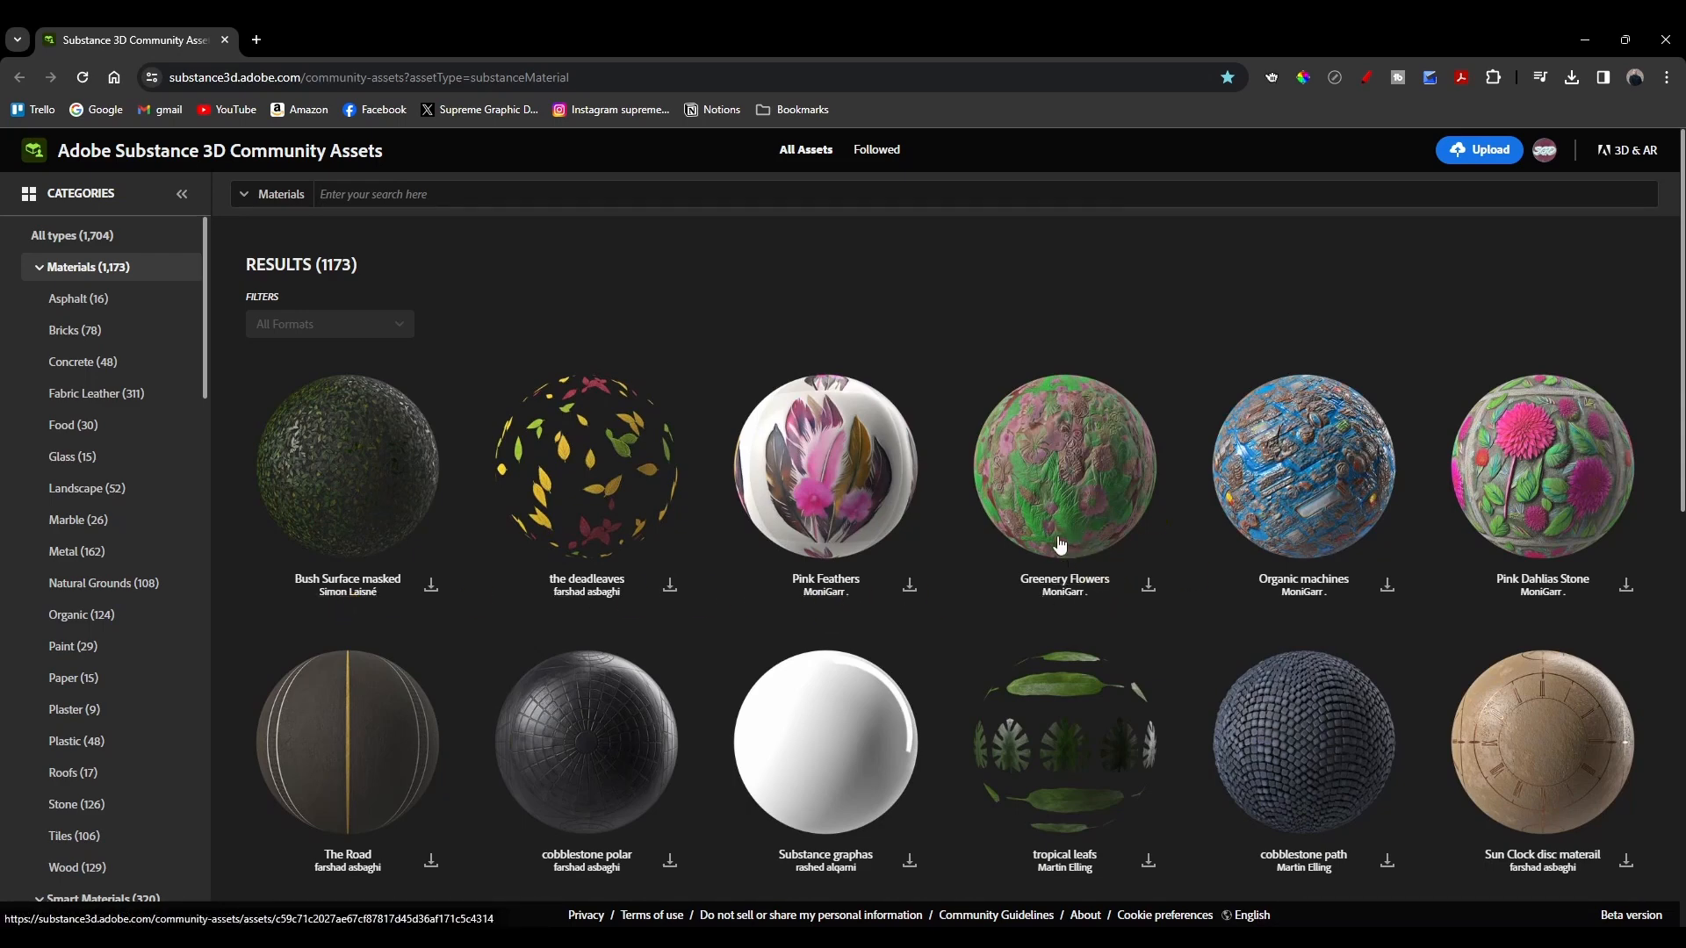
pyautogui.scroll(-9, 1060, 546)
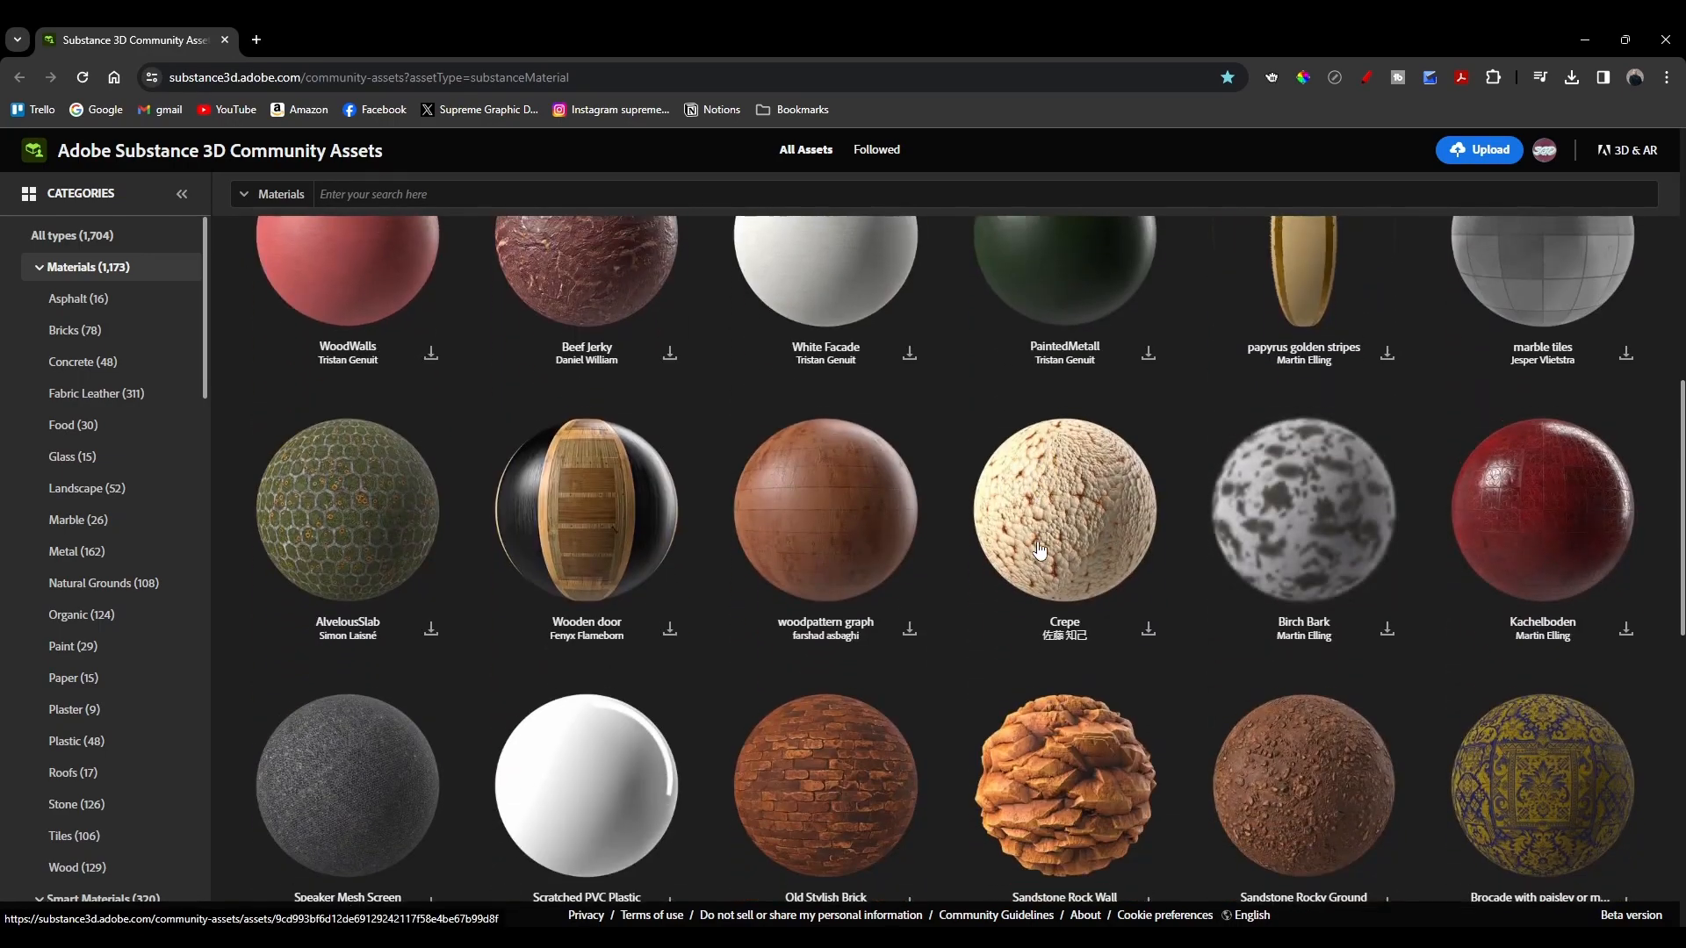
pyautogui.scroll(9, 1041, 551)
# Step: Download Pink Feathers as the SBSAR file mat_pinkfeathers and return to Photoshop
pyautogui.click(802, 514)
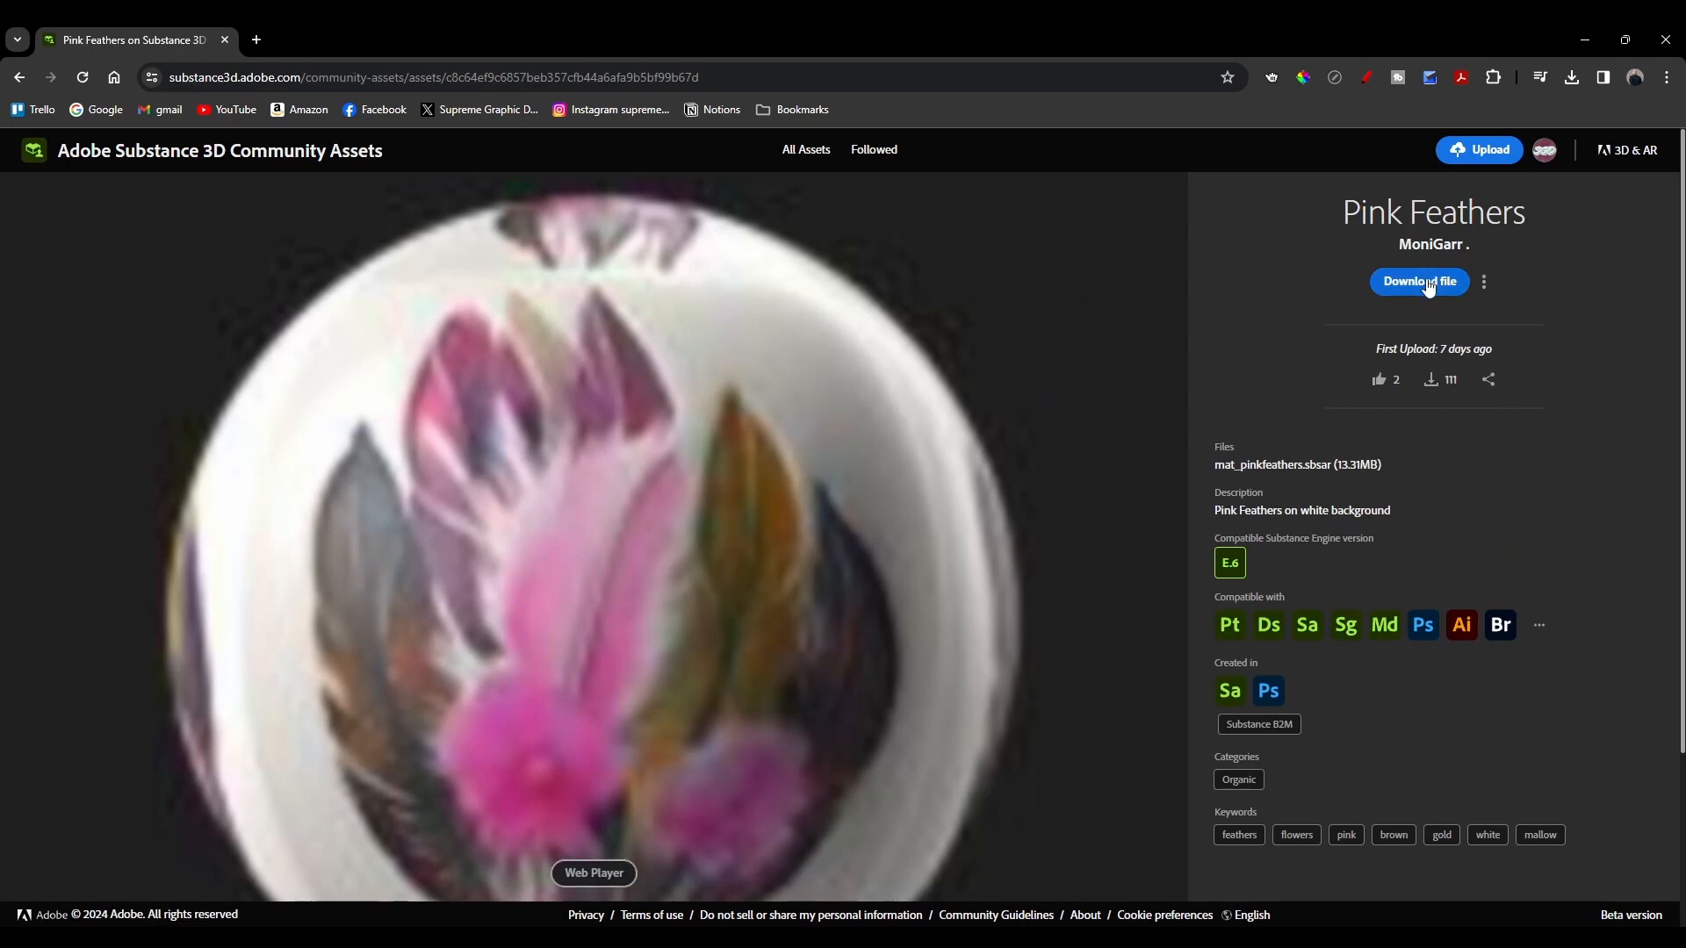
pyautogui.click(1424, 549)
pyautogui.scroll(-1, 1423, 550)
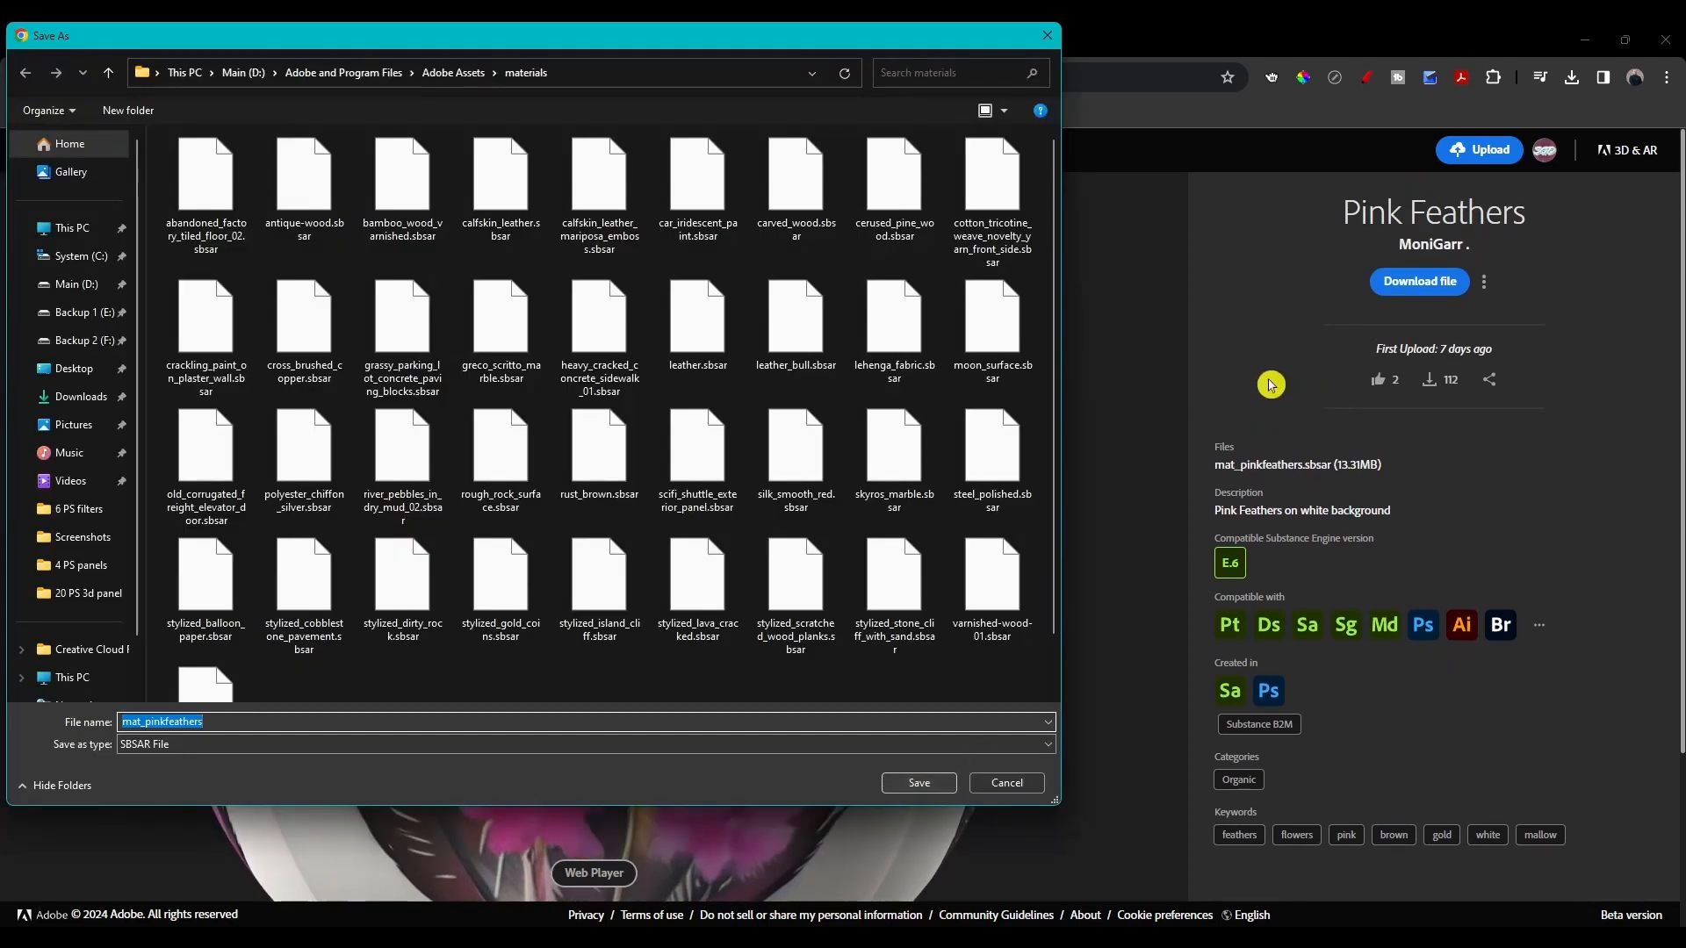
pyautogui.click(913, 786)
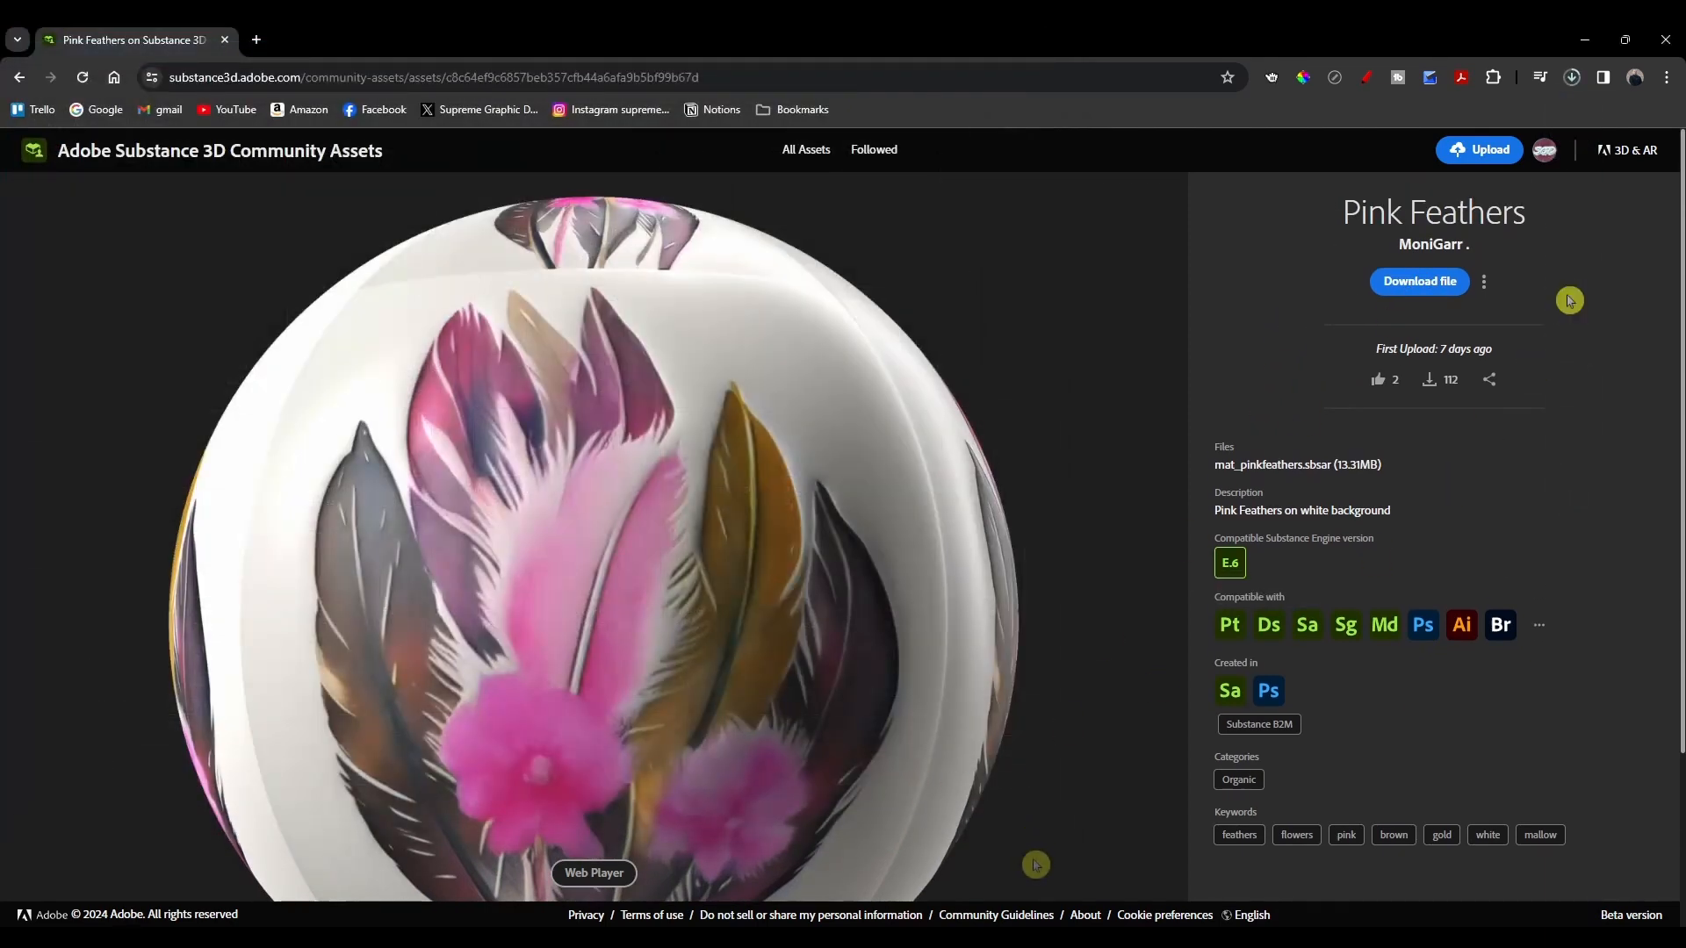
pyautogui.click(1134, 943)
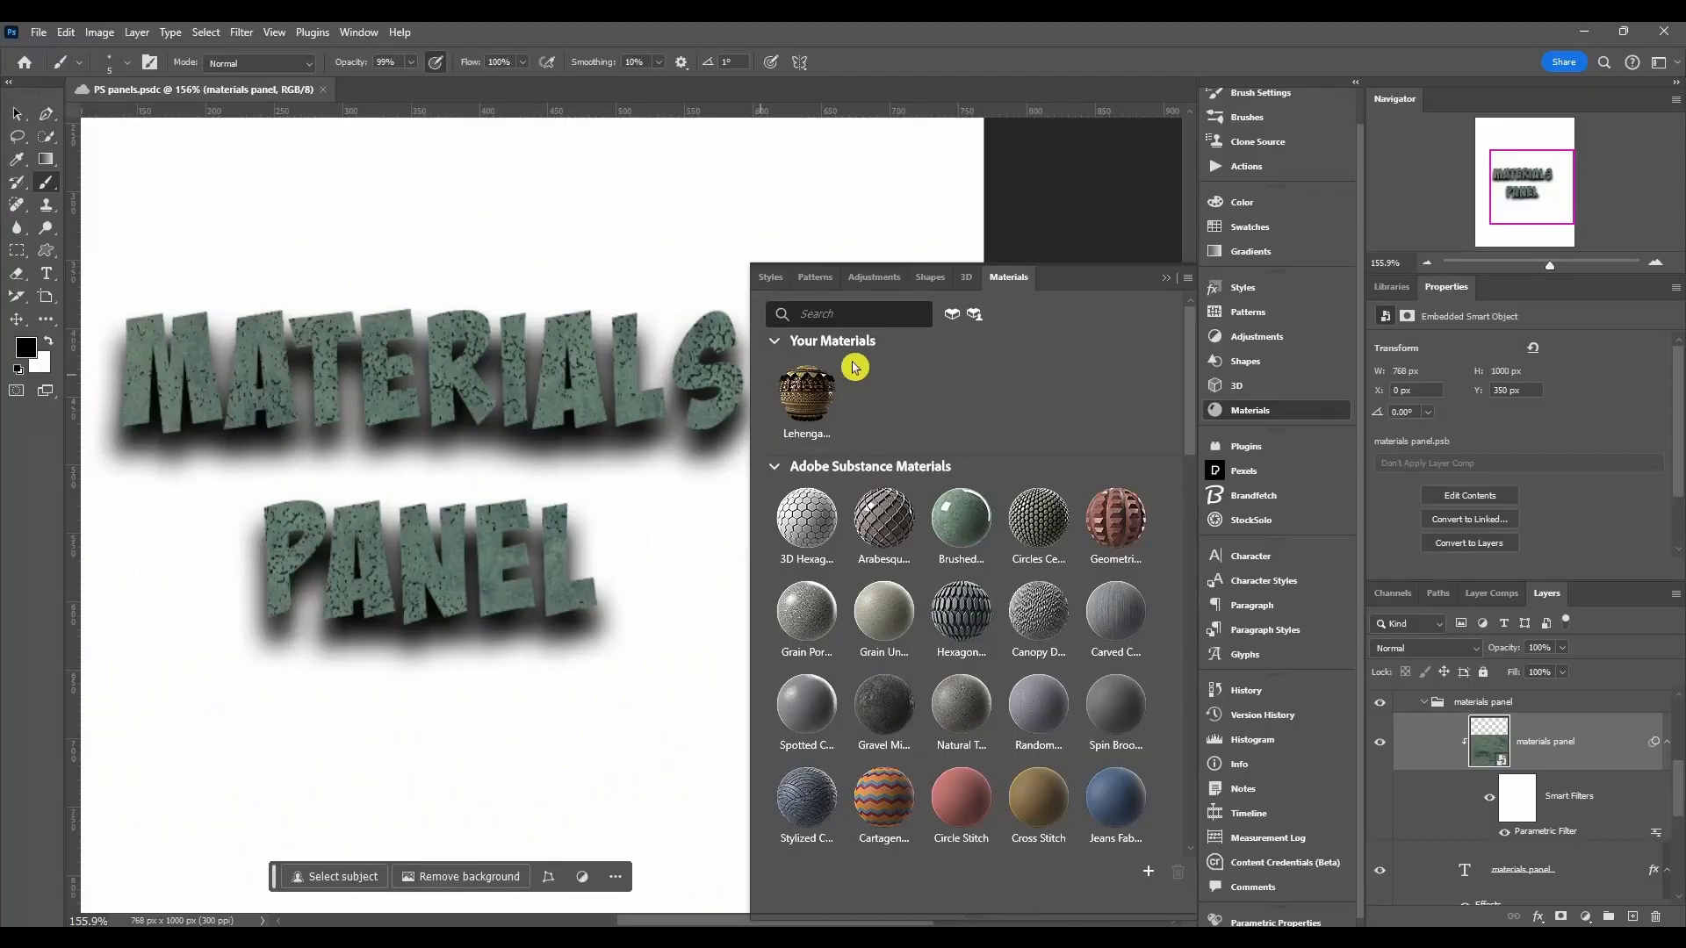
# Step: Apply Lehenga Fabric to the text layer and add mat_pinkfeathers.sbsar to Your Materials
pyautogui.click(818, 381)
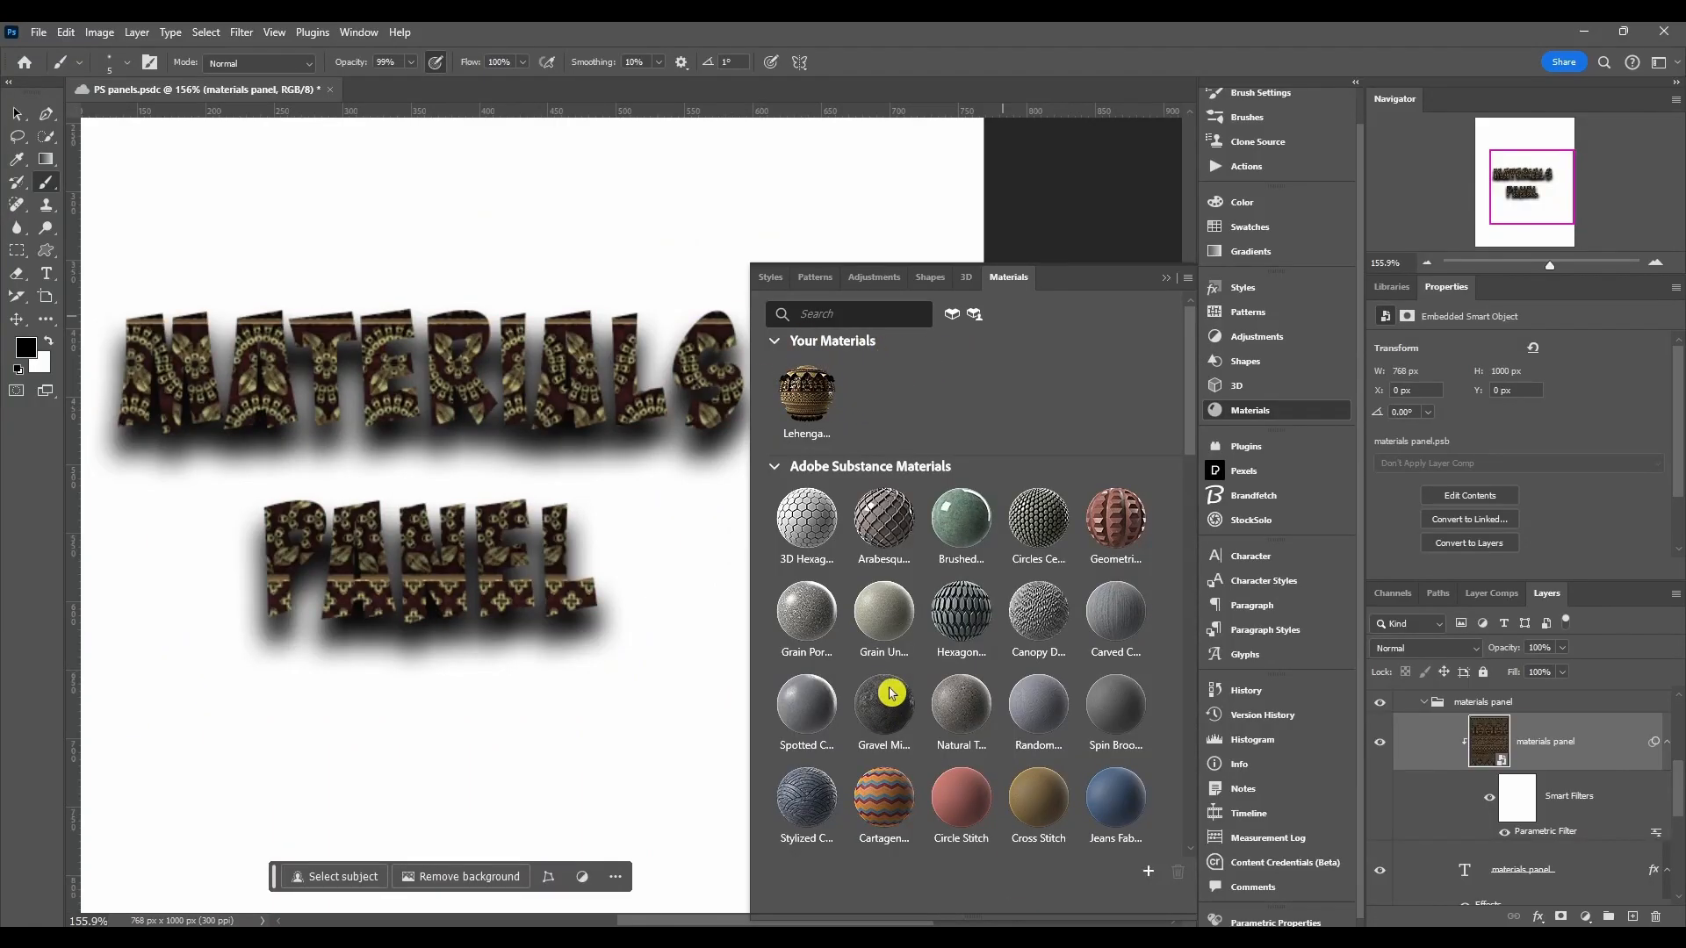
pyautogui.click(1148, 873)
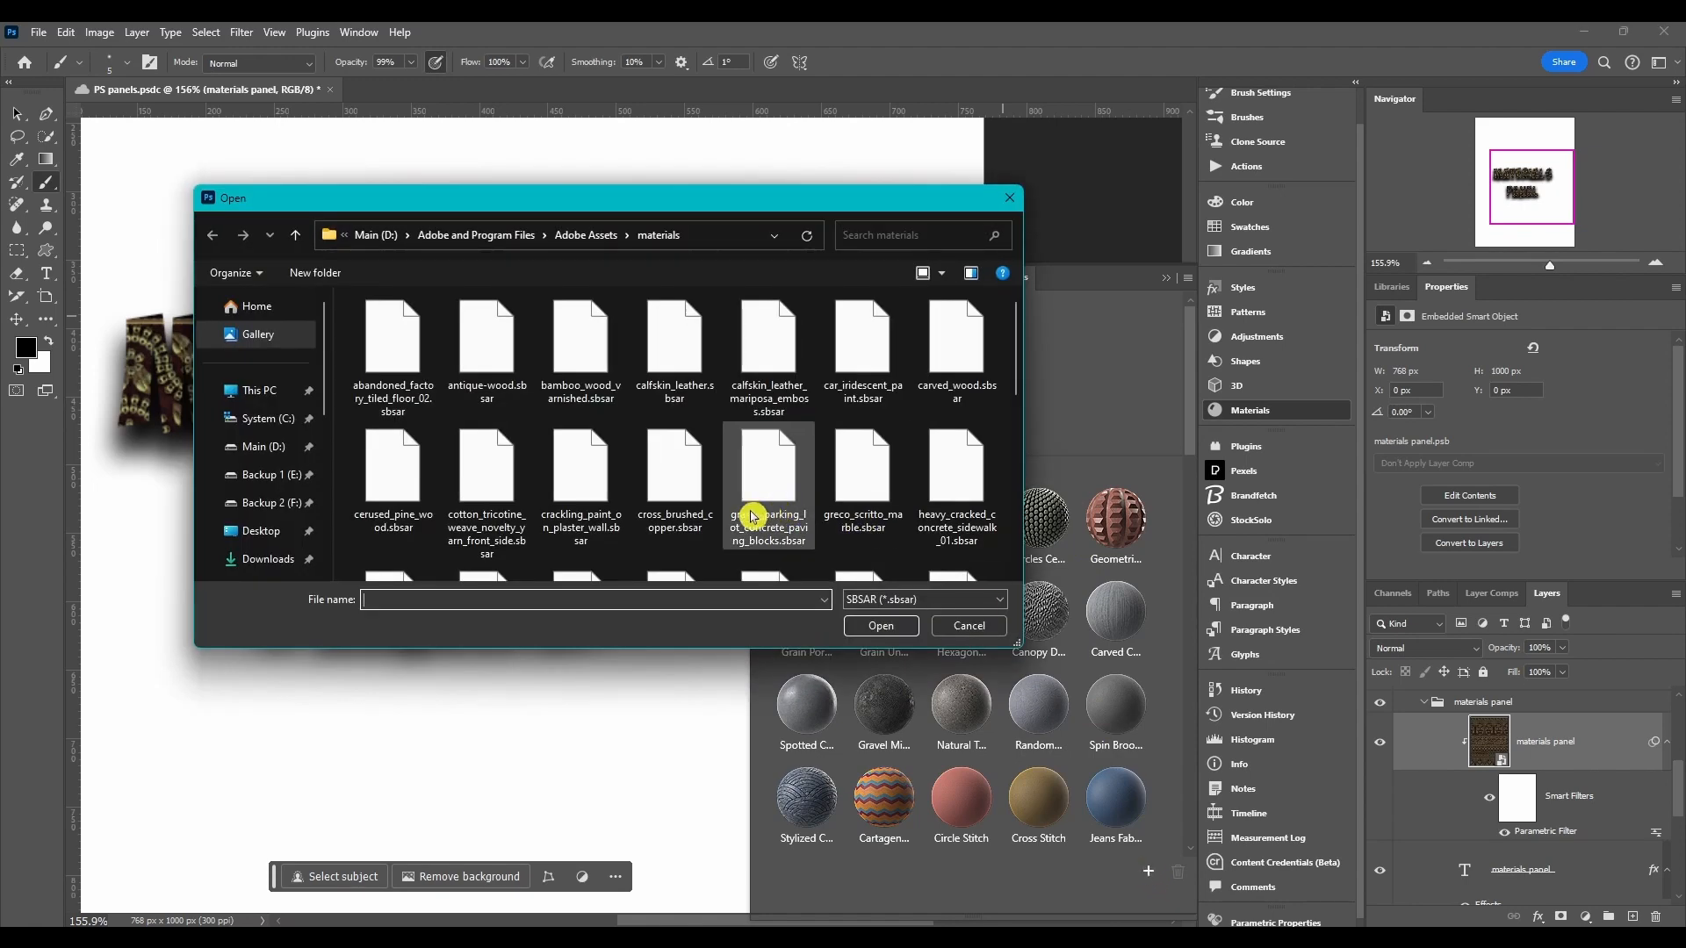
pyautogui.scroll(-1, 753, 516)
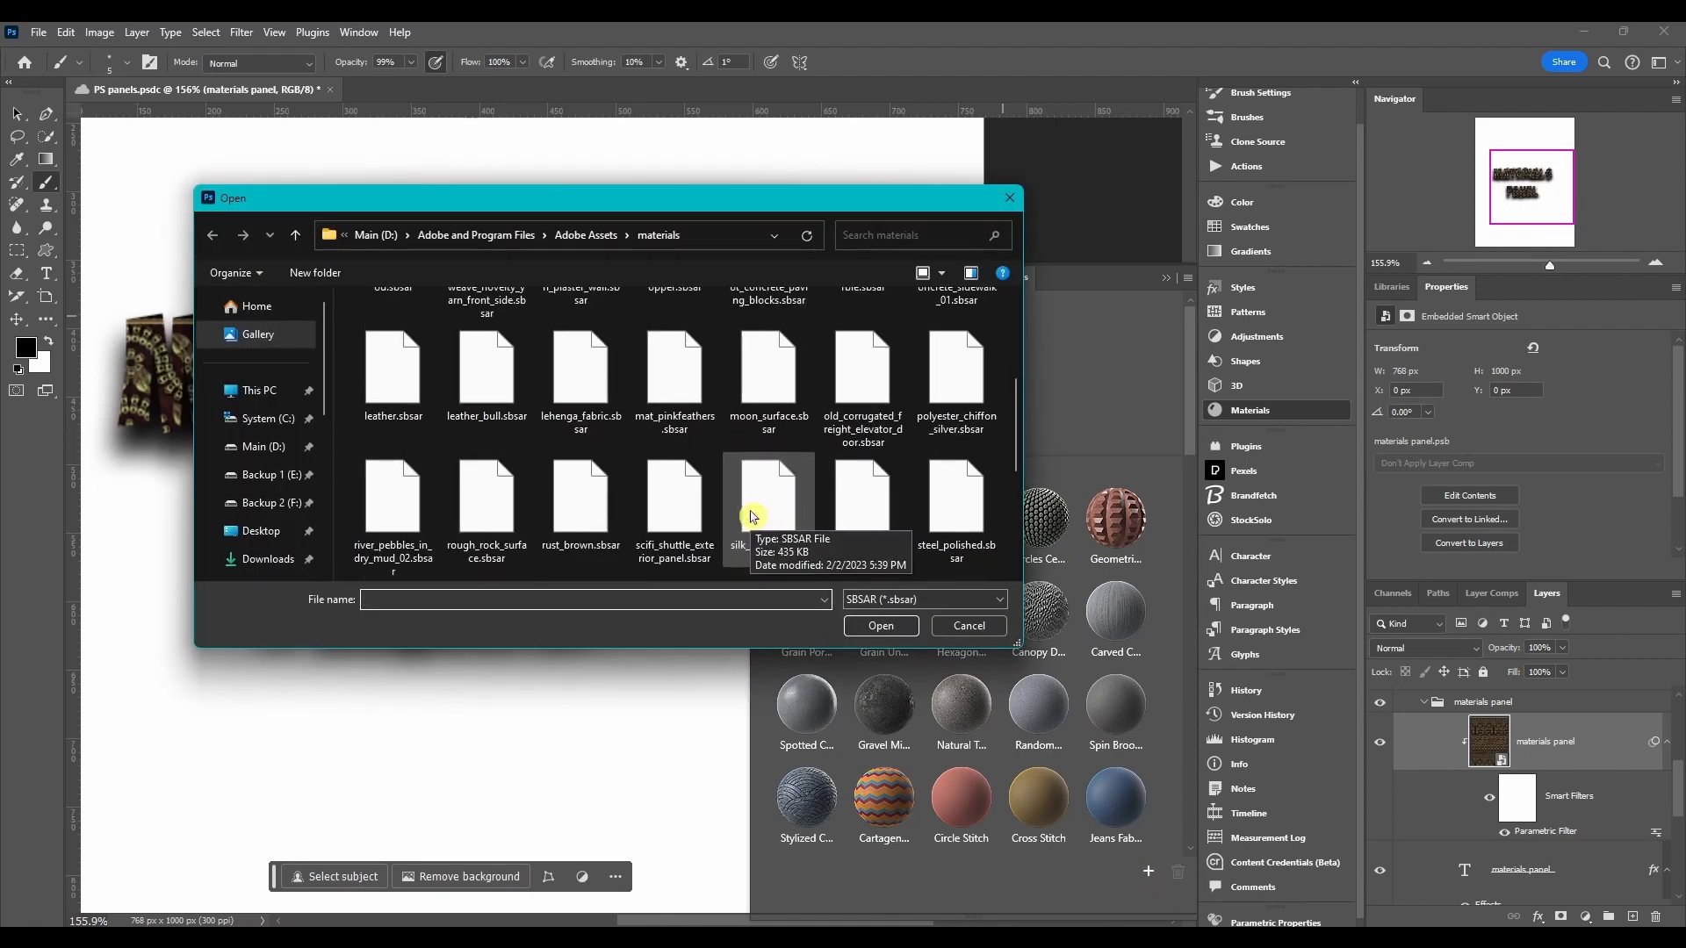
pyautogui.doubleClick(752, 516)
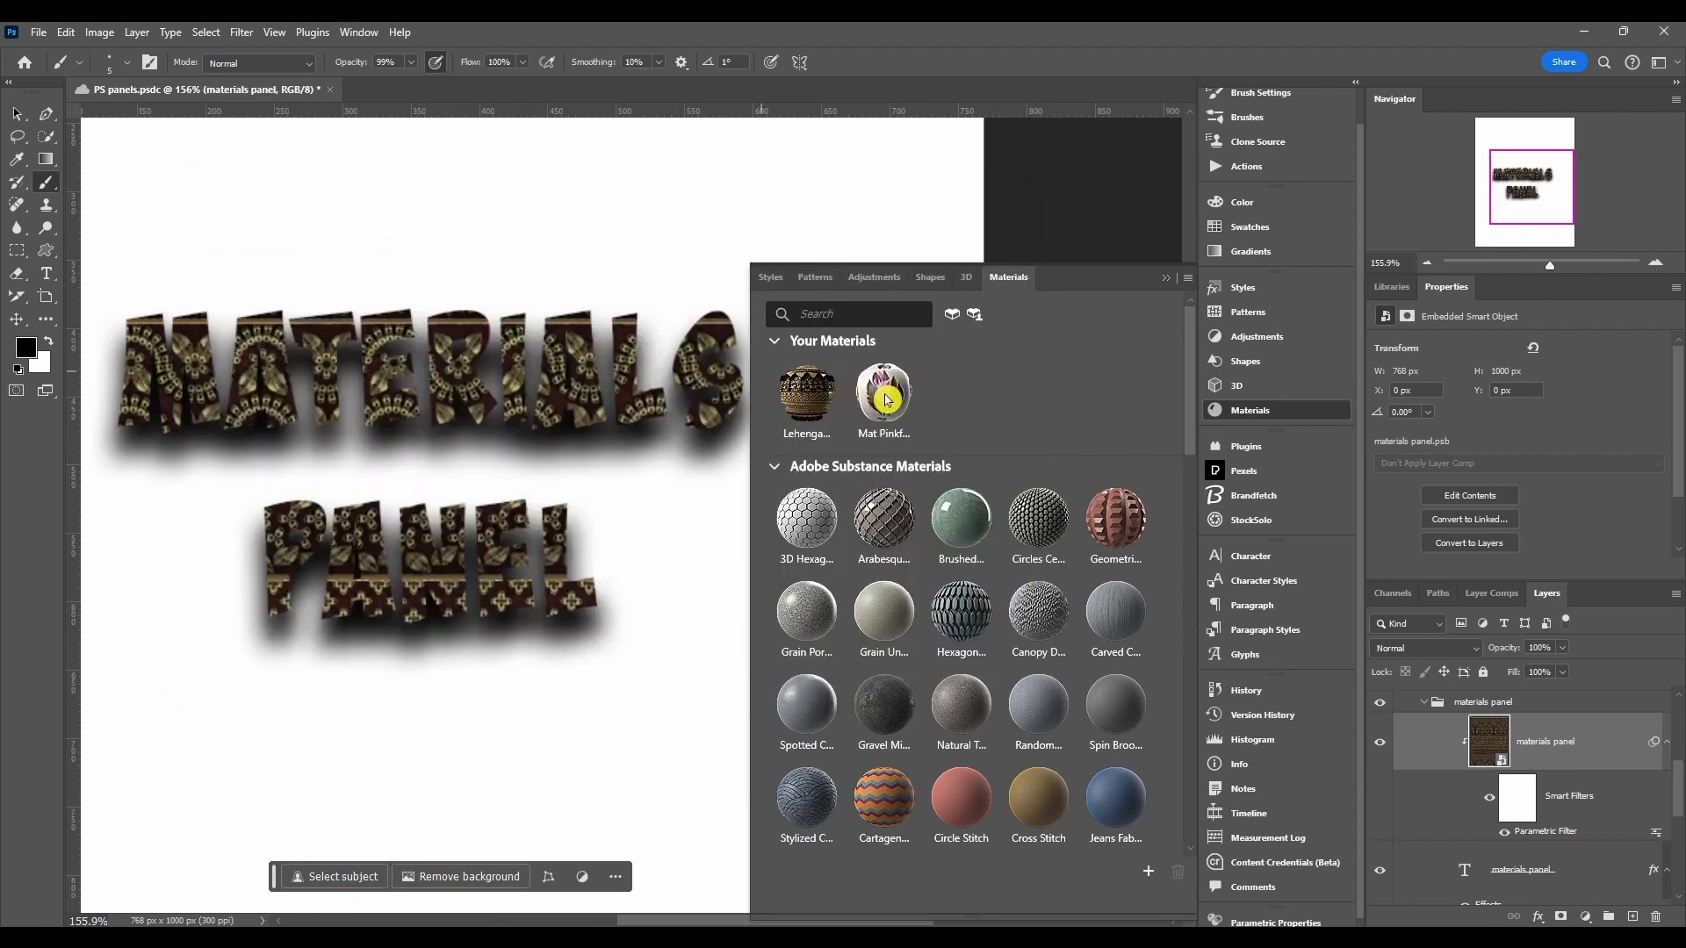
# Step: Collapse and expand the Materials panel sections and scroll through the Adobe Substance Materials
pyautogui.click(773, 343)
pyautogui.click(772, 364)
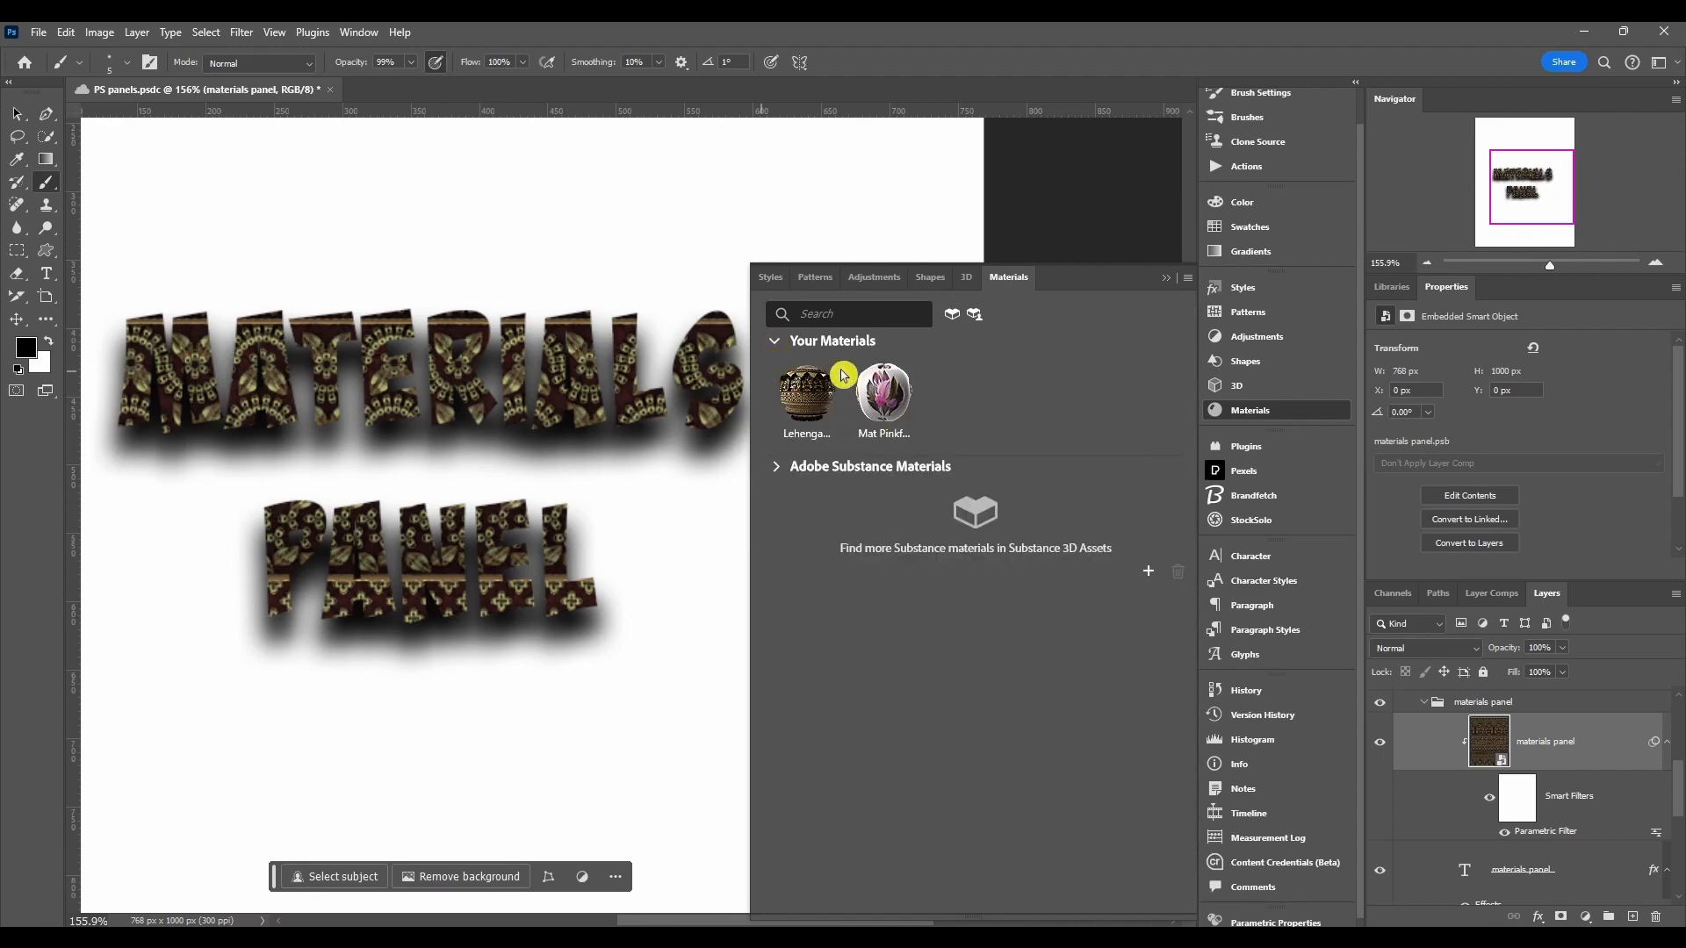
pyautogui.click(778, 465)
pyautogui.scroll(-2, 919, 632)
pyautogui.scroll(-10, 919, 632)
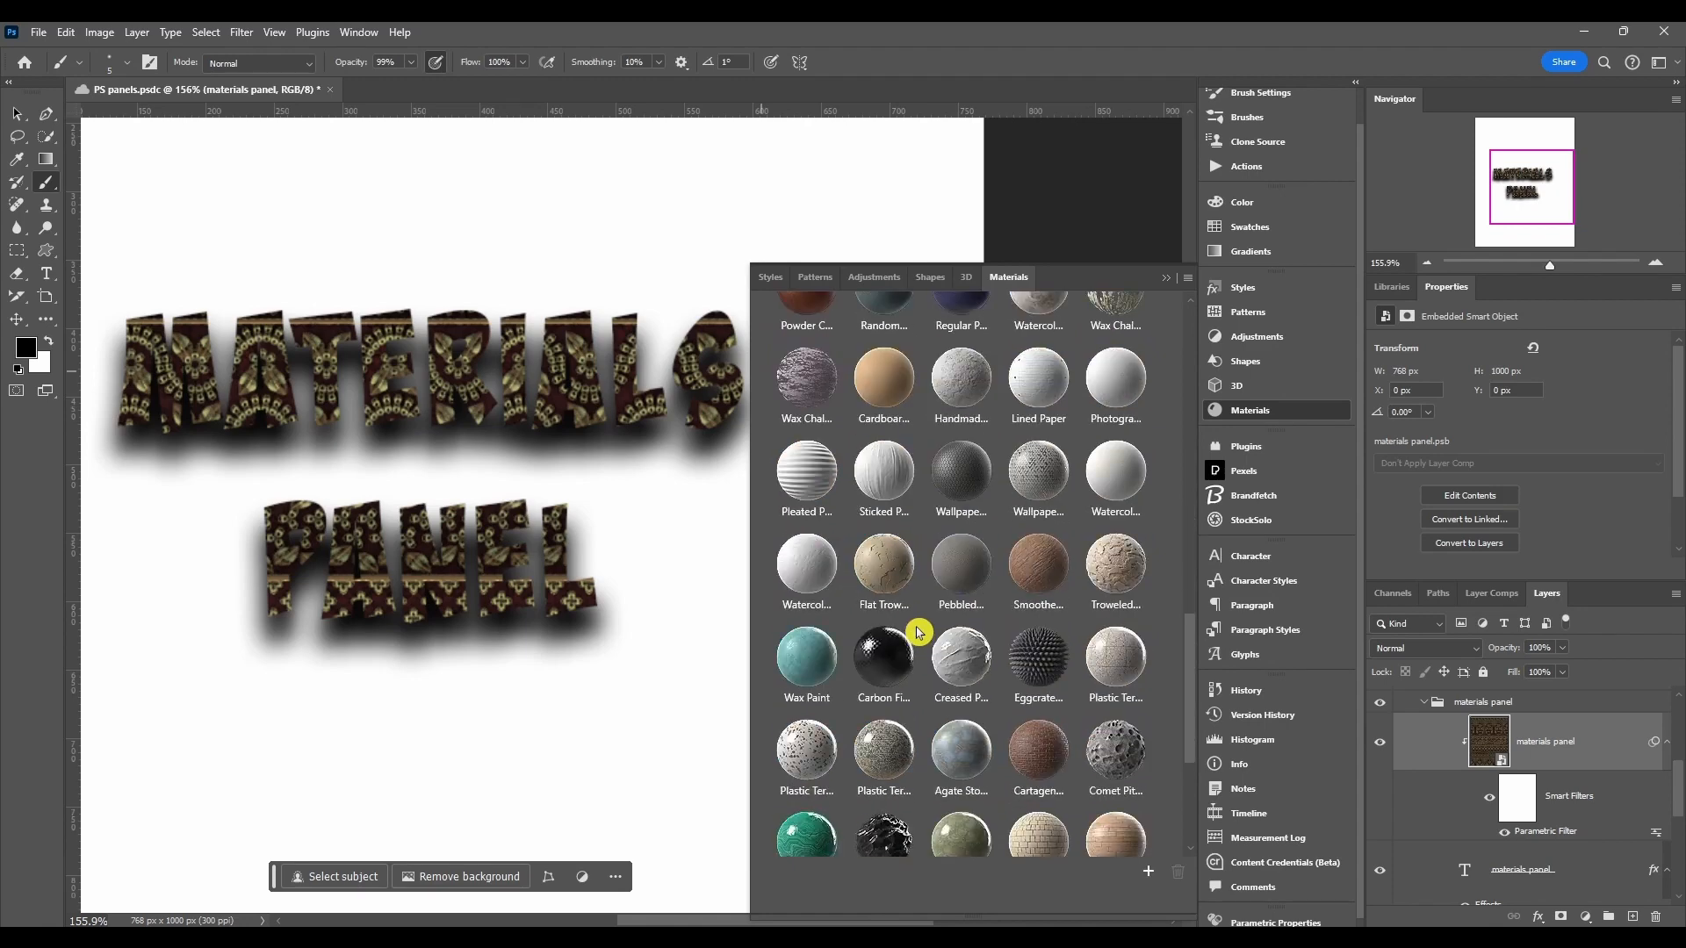
pyautogui.scroll(-4, 1435, 822)
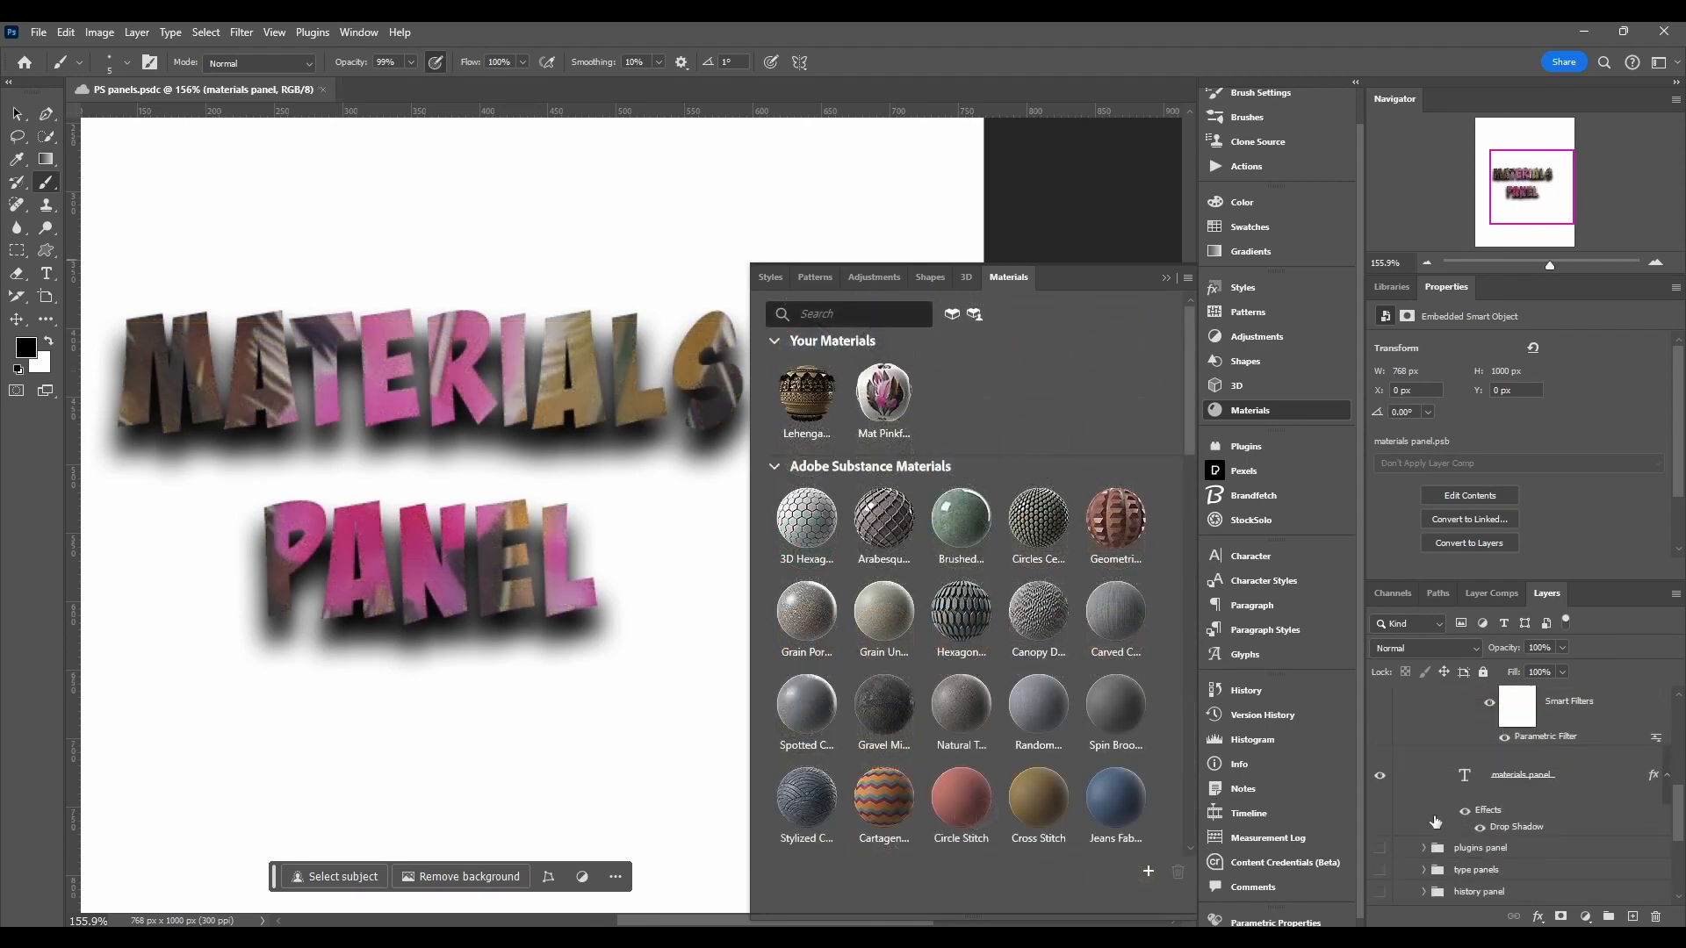
pyautogui.scroll(3, 1435, 822)
pyautogui.scroll(1, 1435, 822)
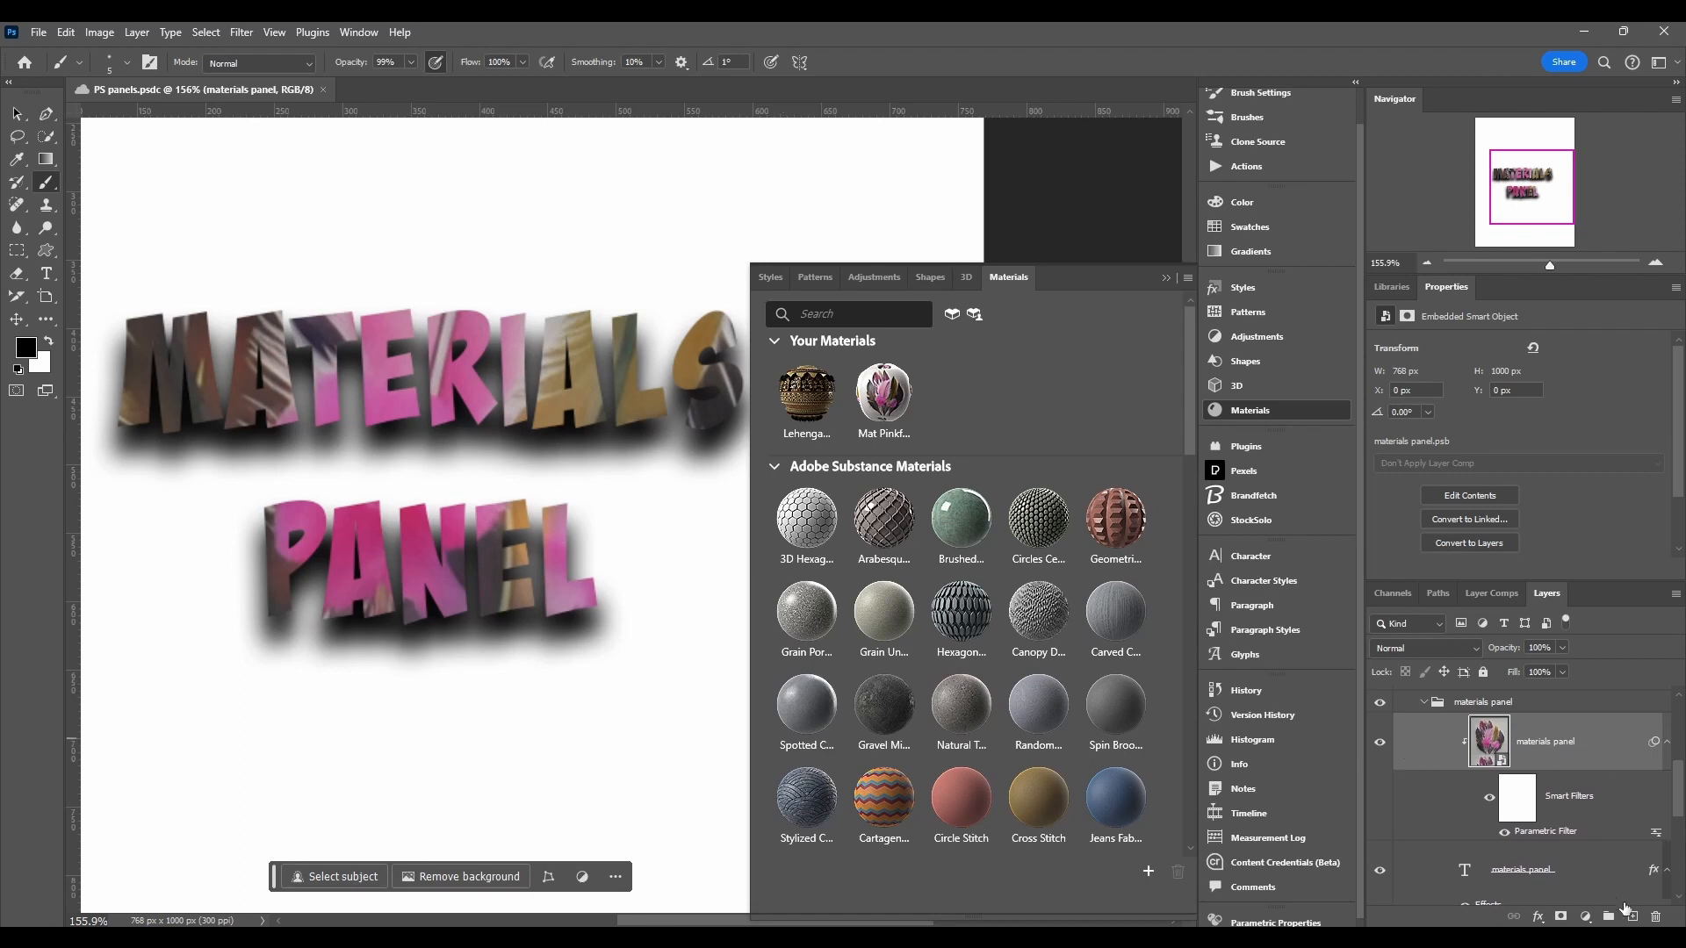
# Step: Delete the current material layer and apply Mat Pinkfeathers to the materials panel text
pyautogui.click(1657, 917)
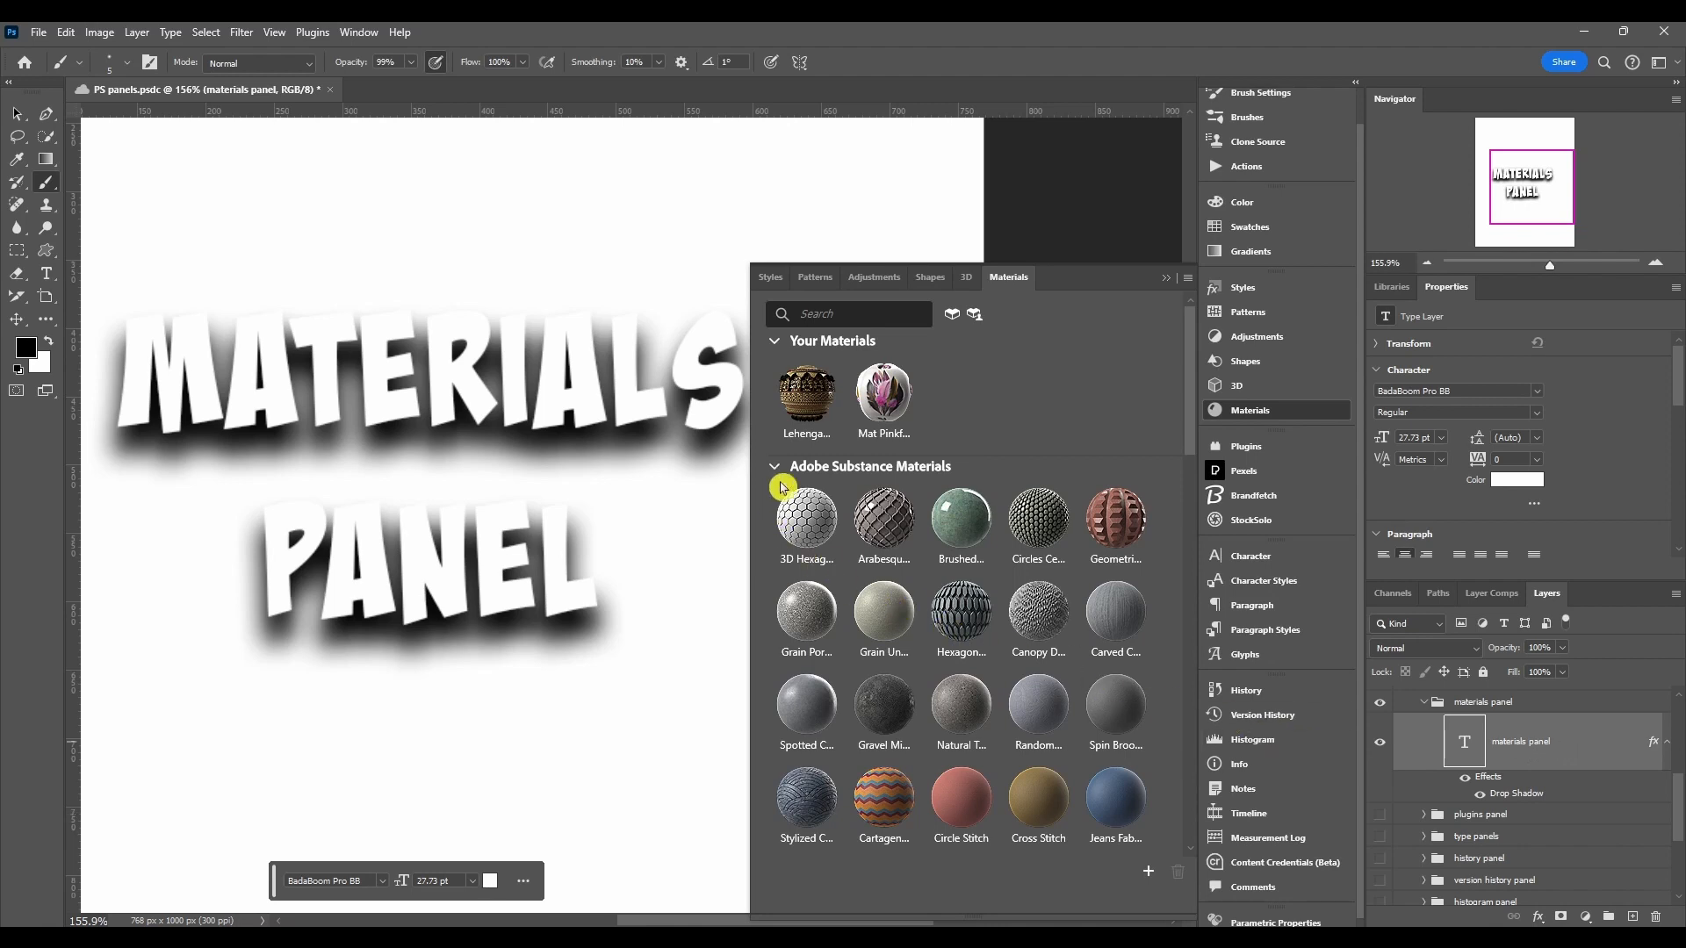
pyautogui.click(885, 400)
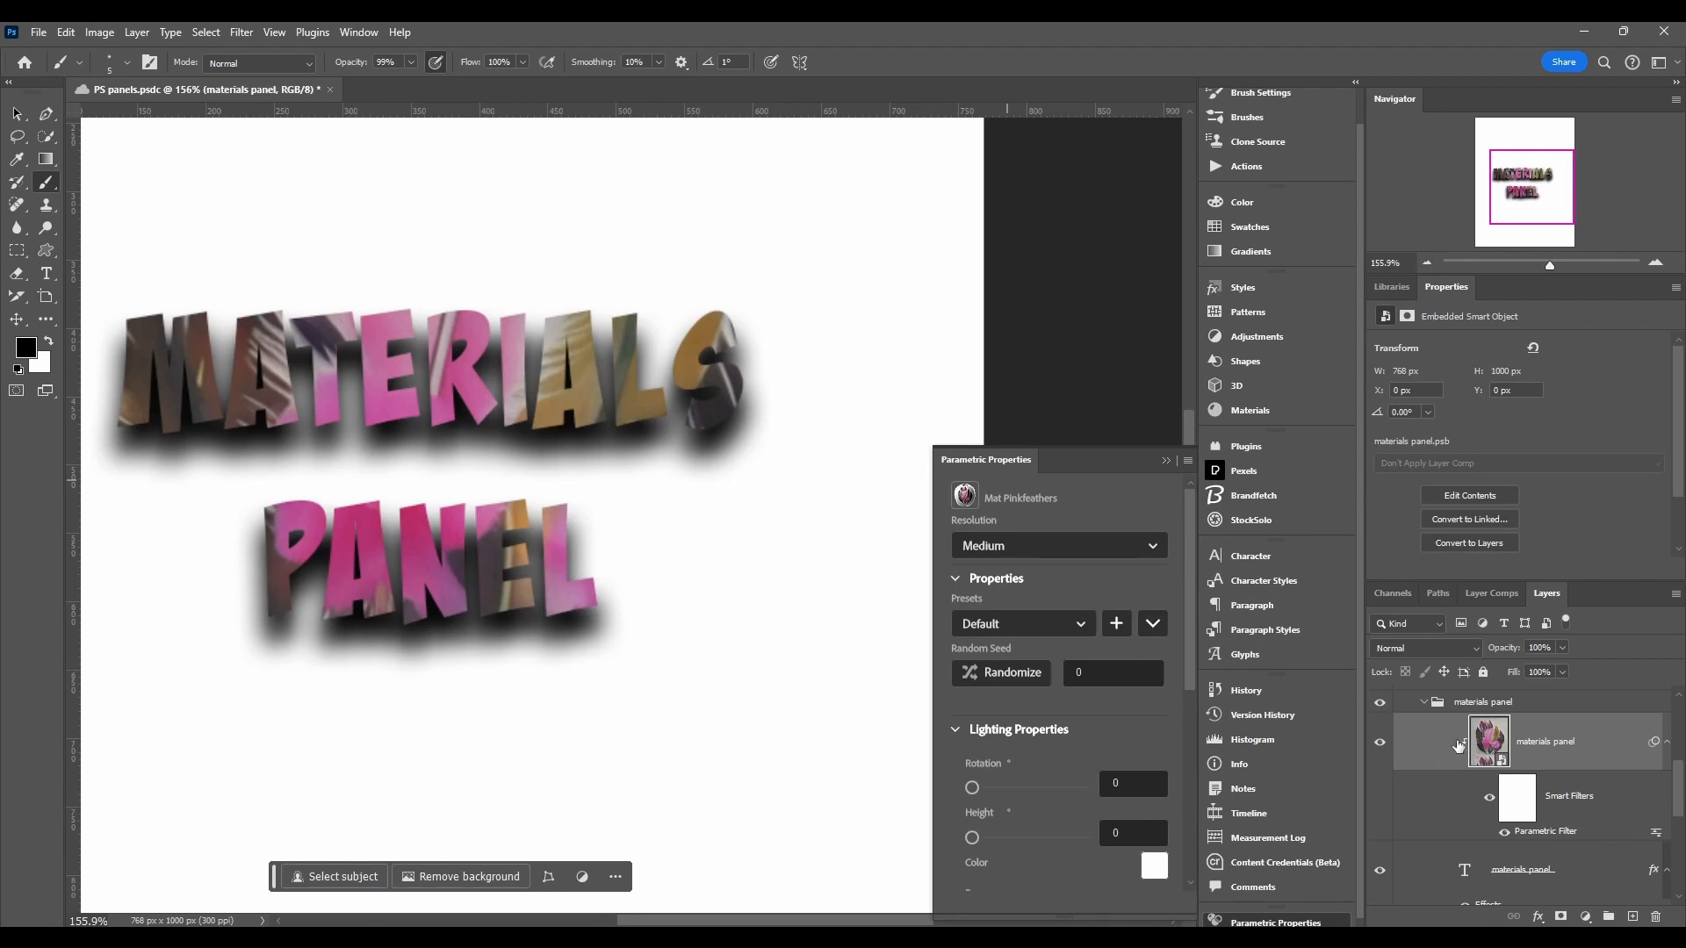
pyautogui.scroll(-2, 1449, 859)
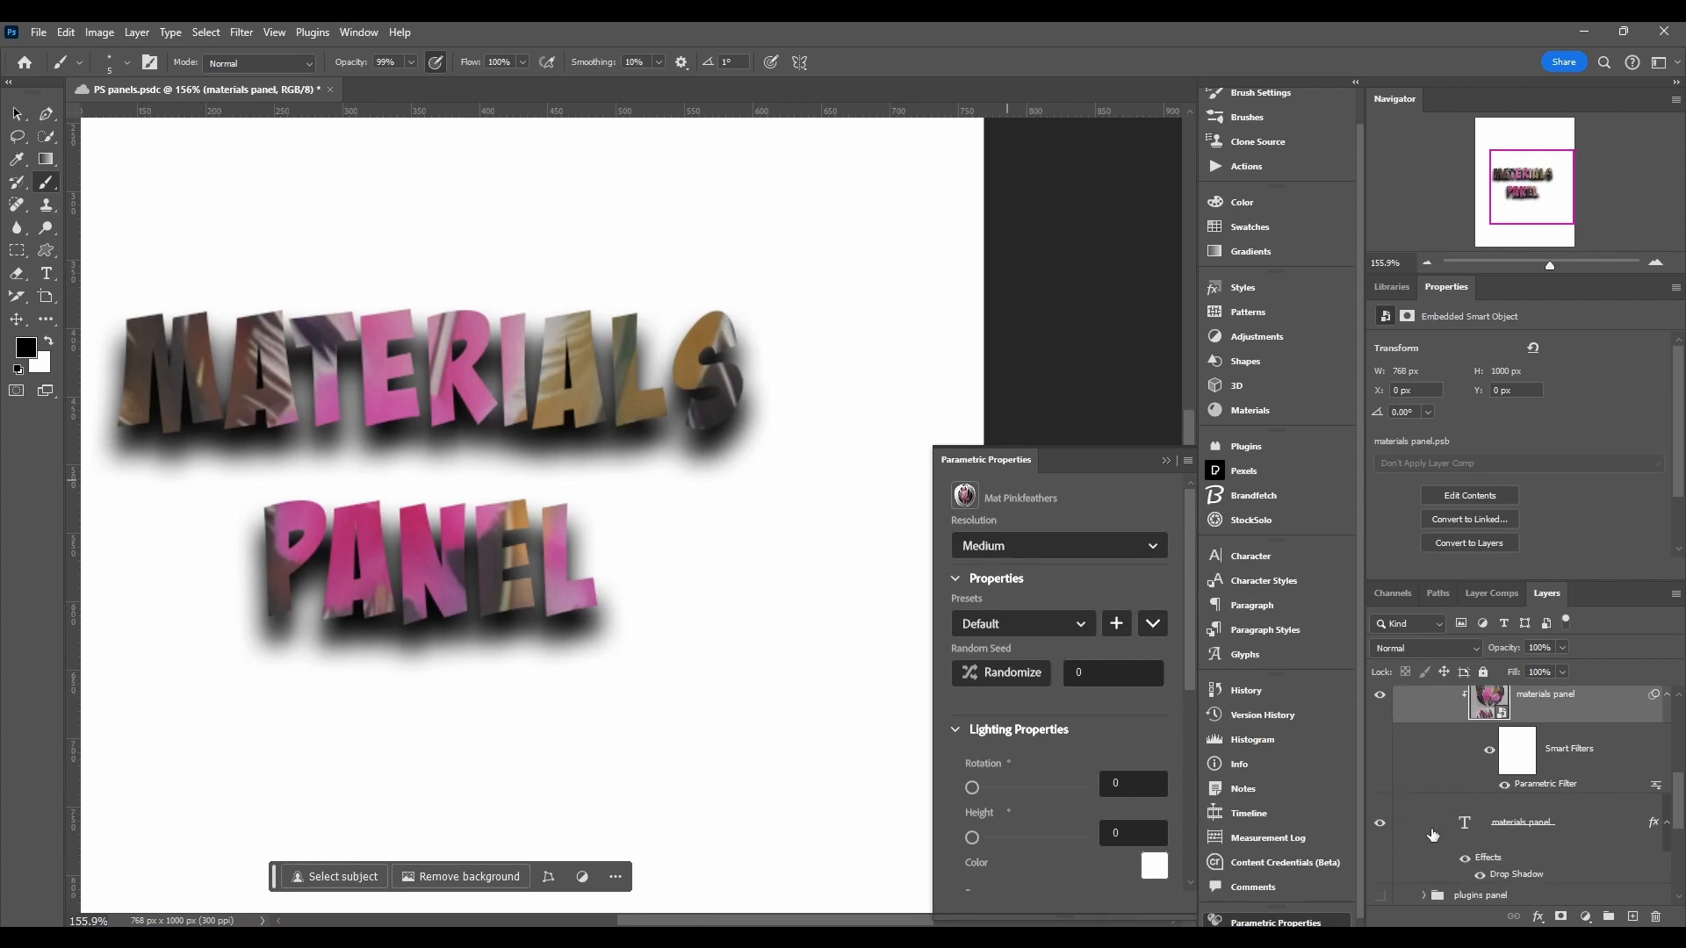
pyautogui.scroll(4, 1498, 822)
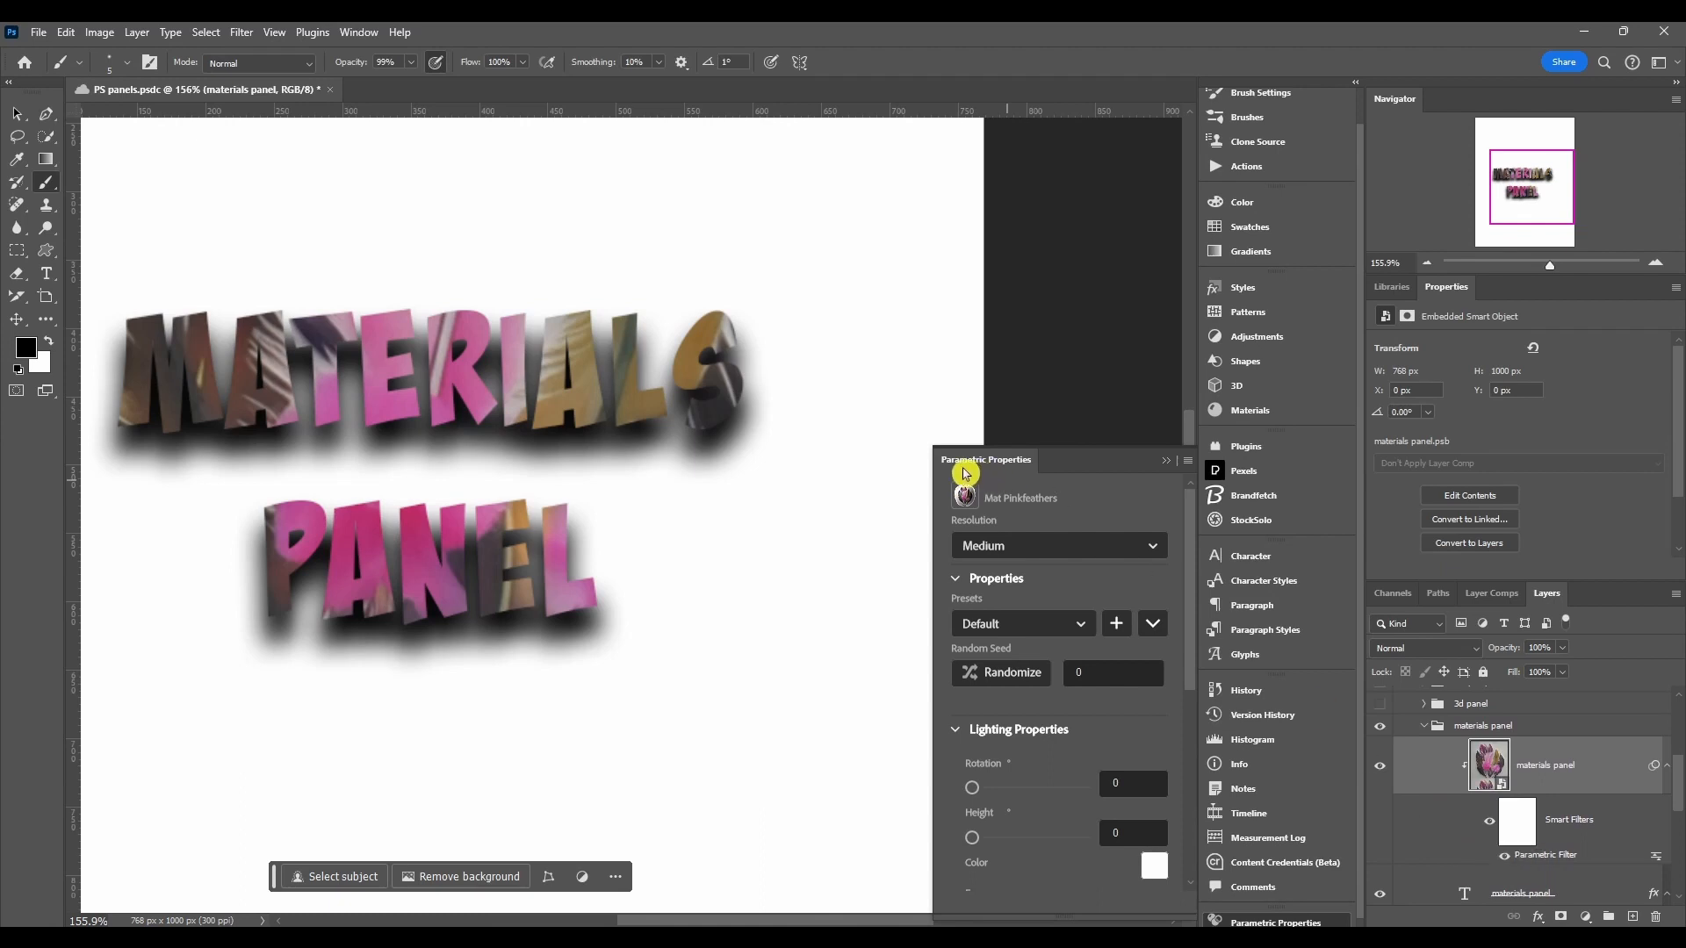
pyautogui.scroll(-2, 1100, 518)
pyautogui.scroll(2, 1100, 518)
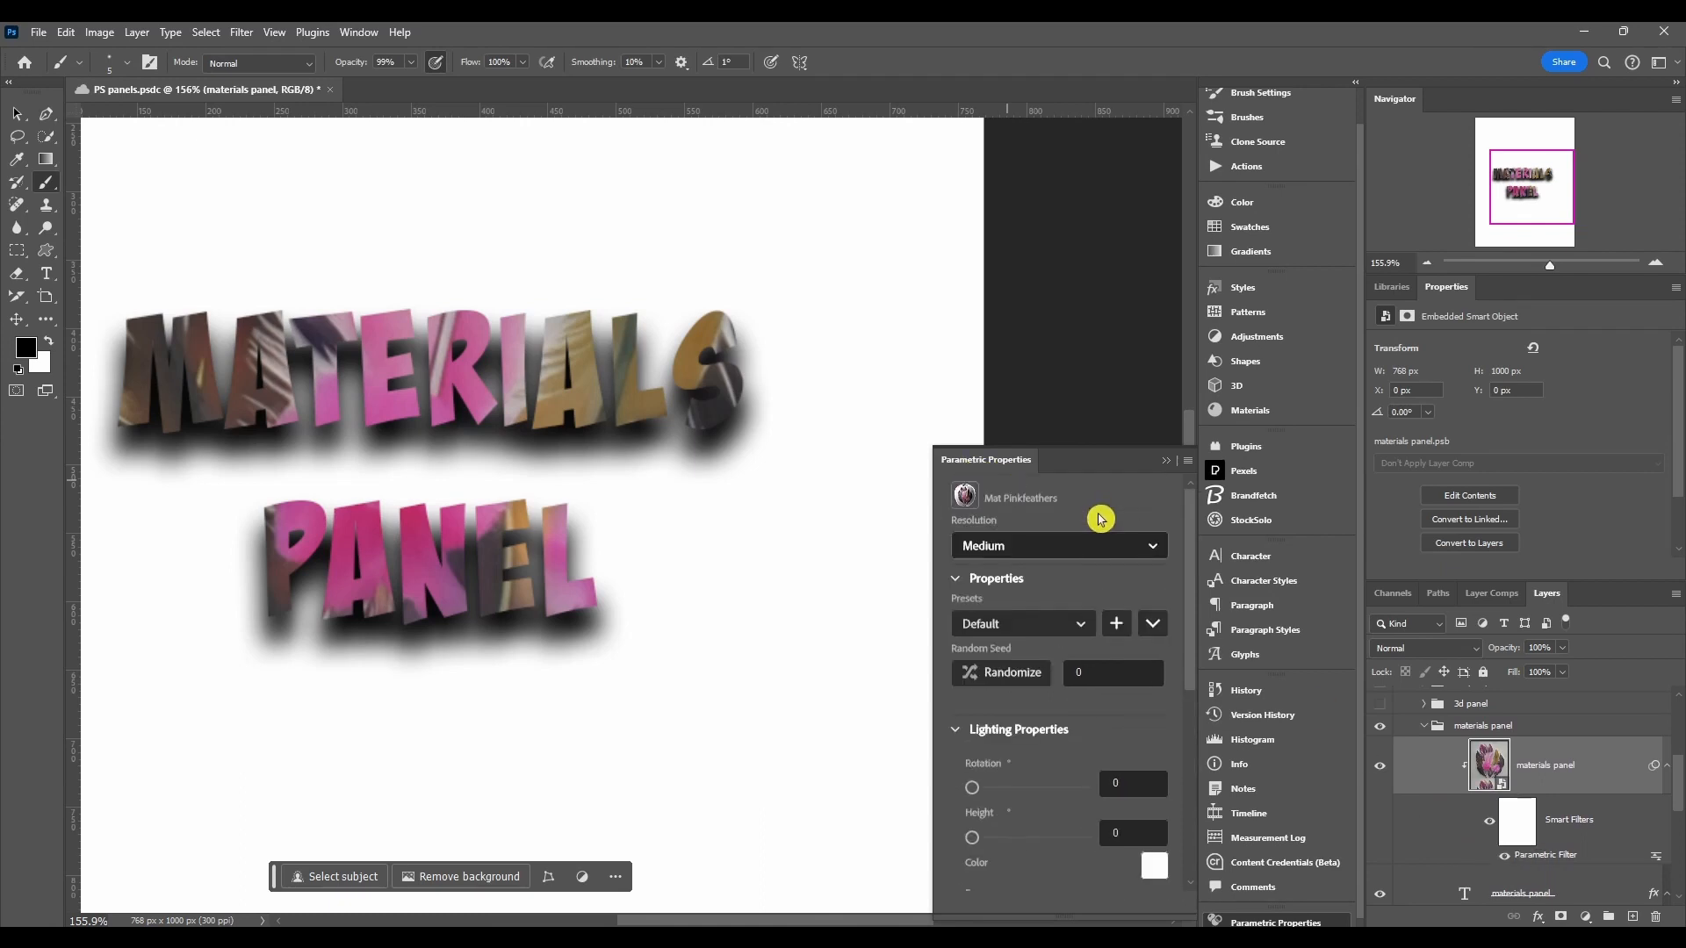
# Step: Switch the material's Resolution to High and Ultra, then back to Medium
pyautogui.click(1069, 553)
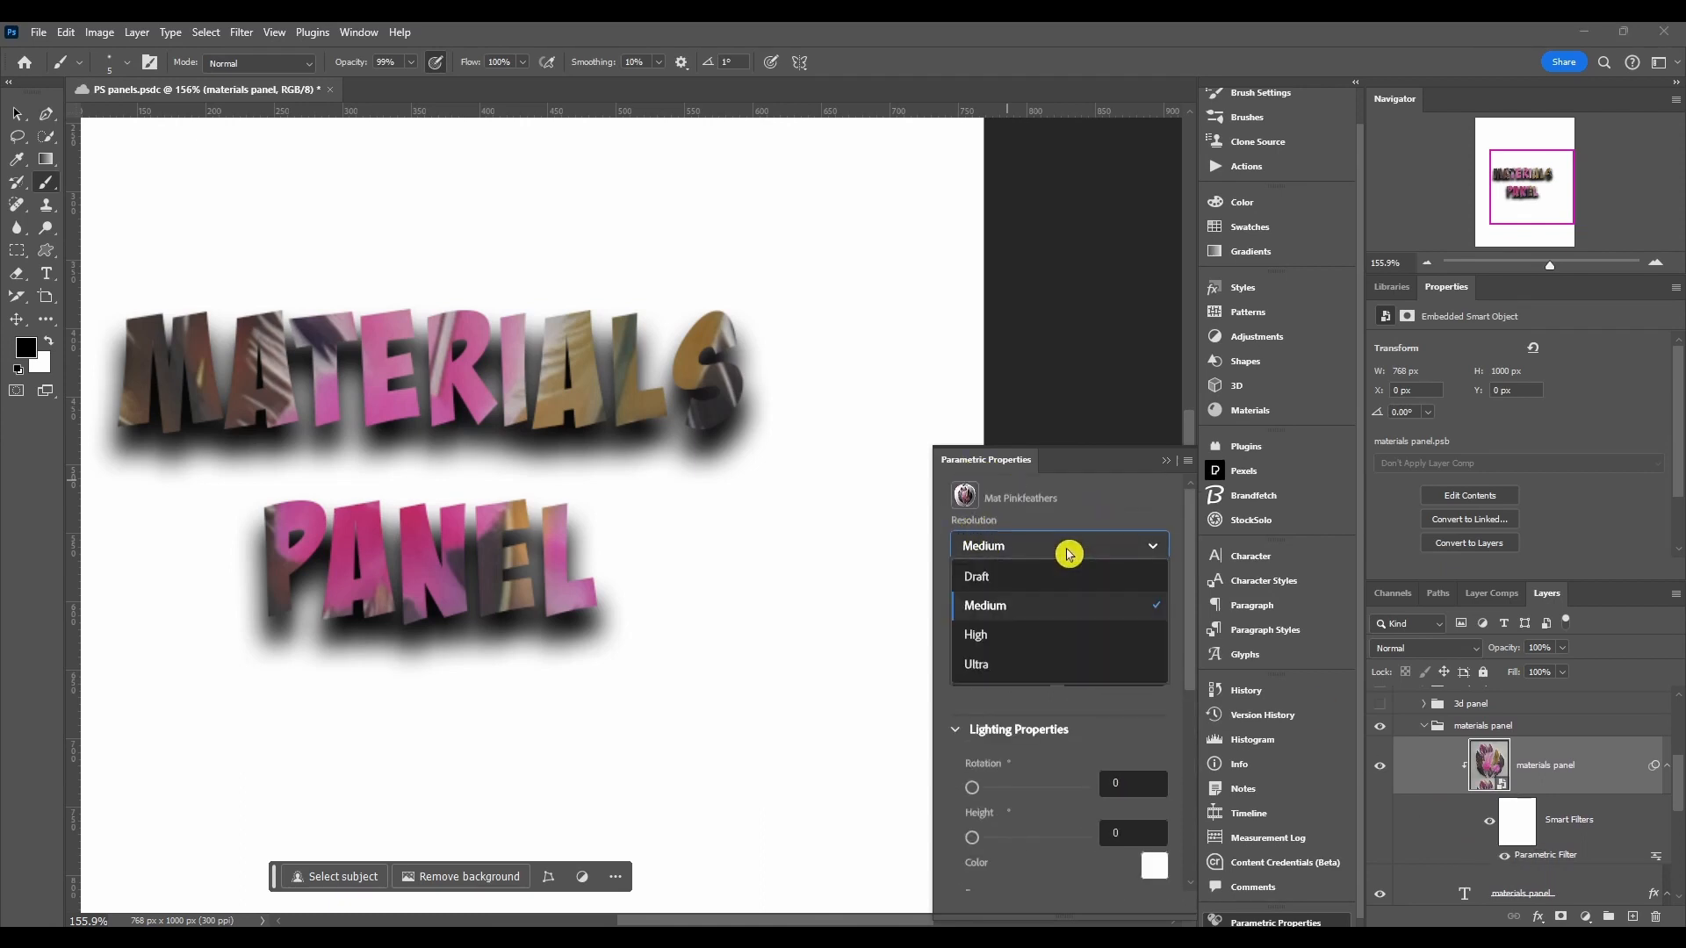
pyautogui.click(1036, 634)
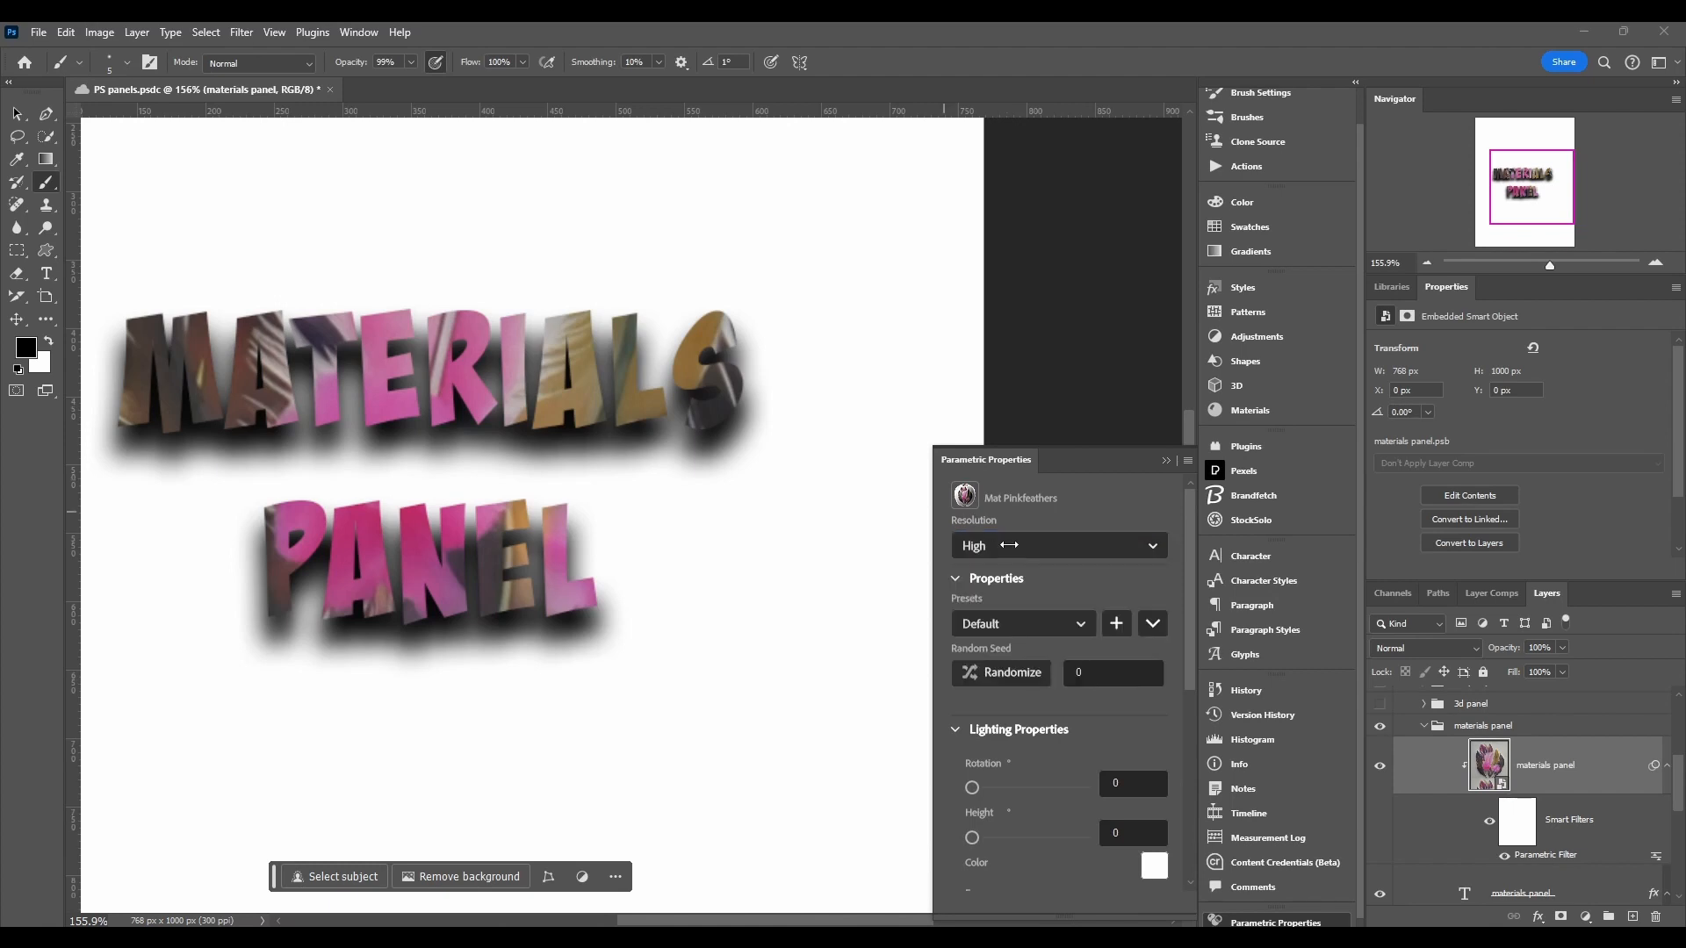
pyautogui.click(1010, 548)
pyautogui.click(970, 673)
pyautogui.click(1041, 546)
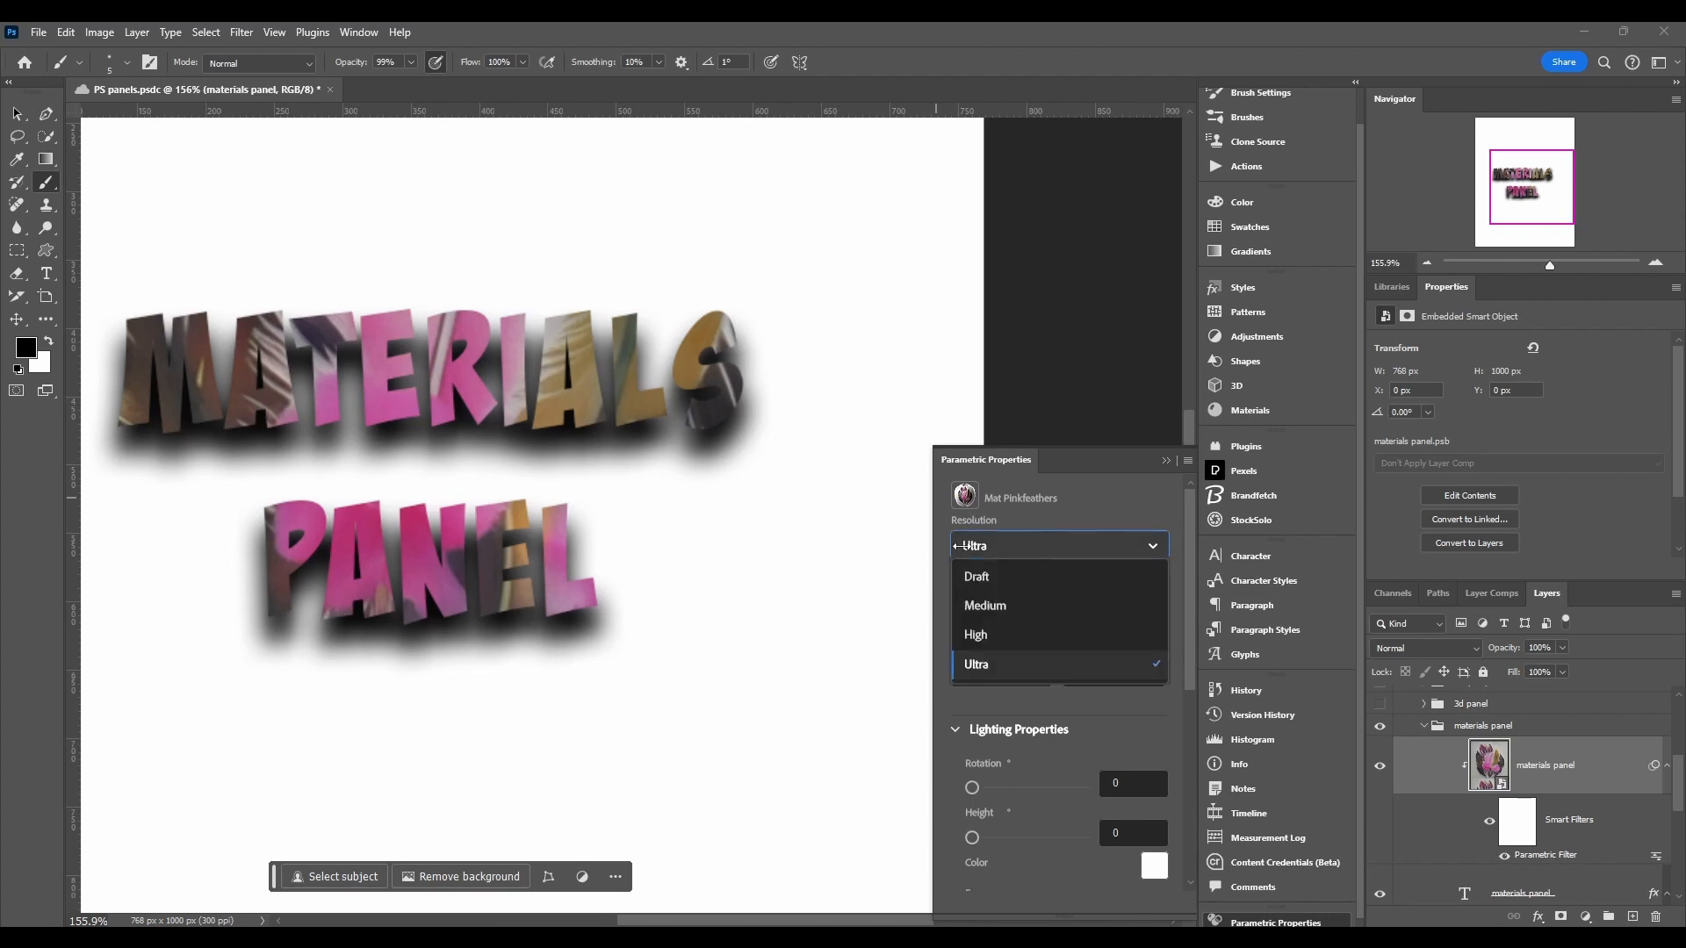
pyautogui.click(1034, 606)
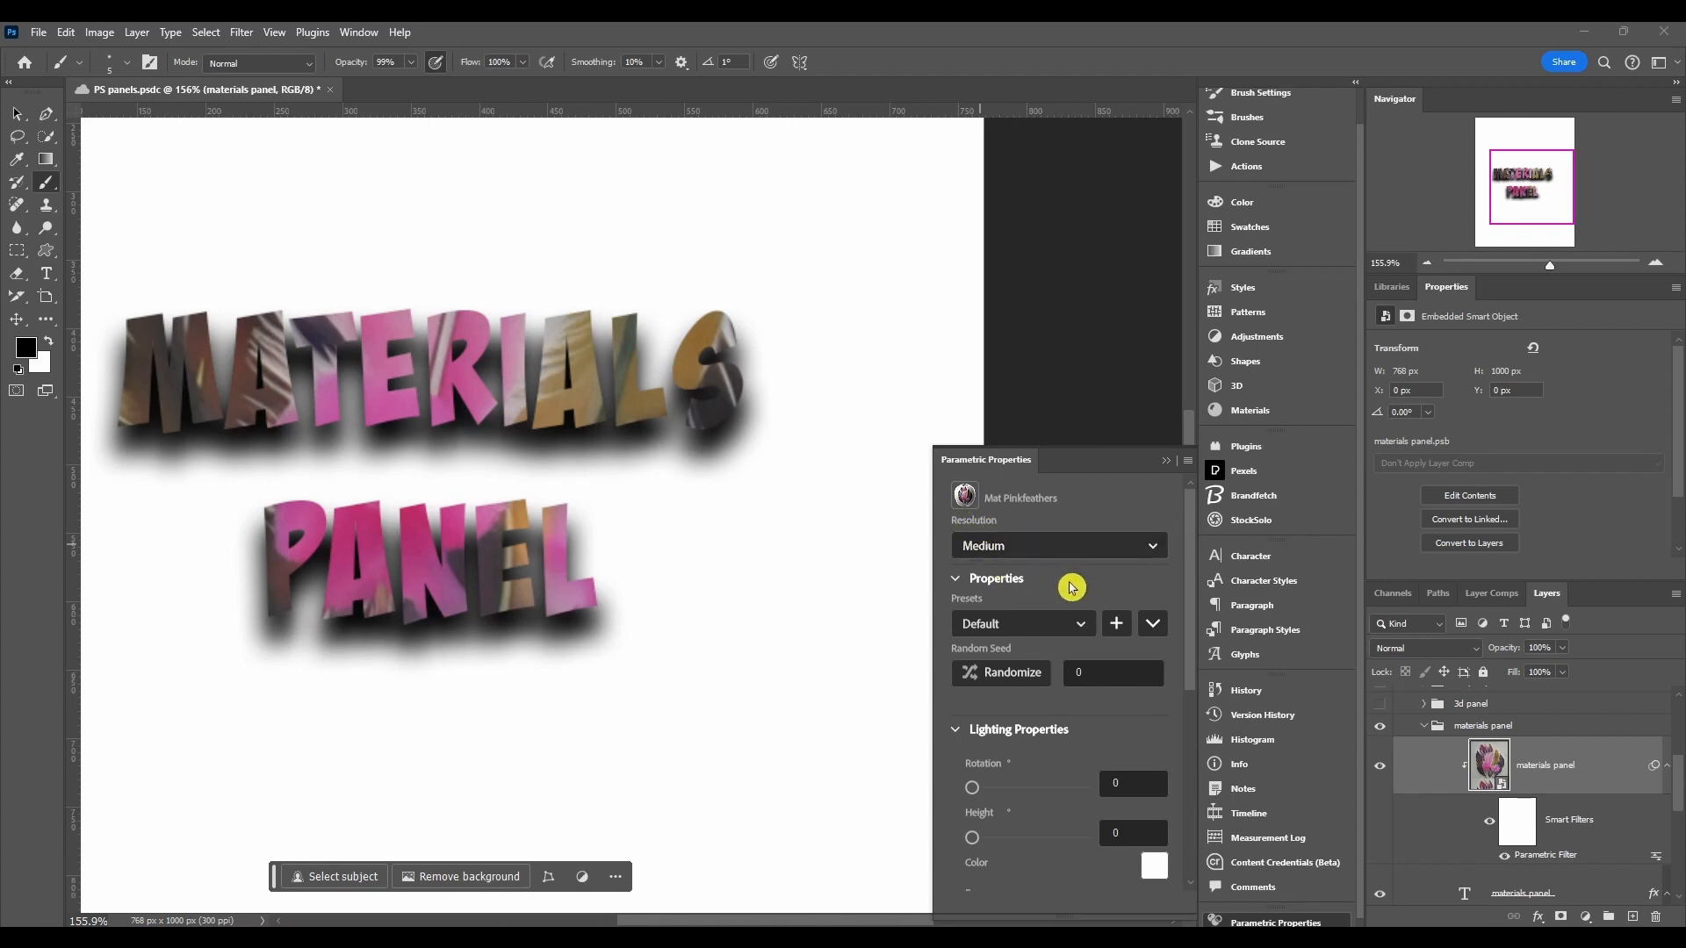
# Step: Collapse the Properties section to reach the Lighting Properties of the material
pyautogui.scroll(-2, 1078, 588)
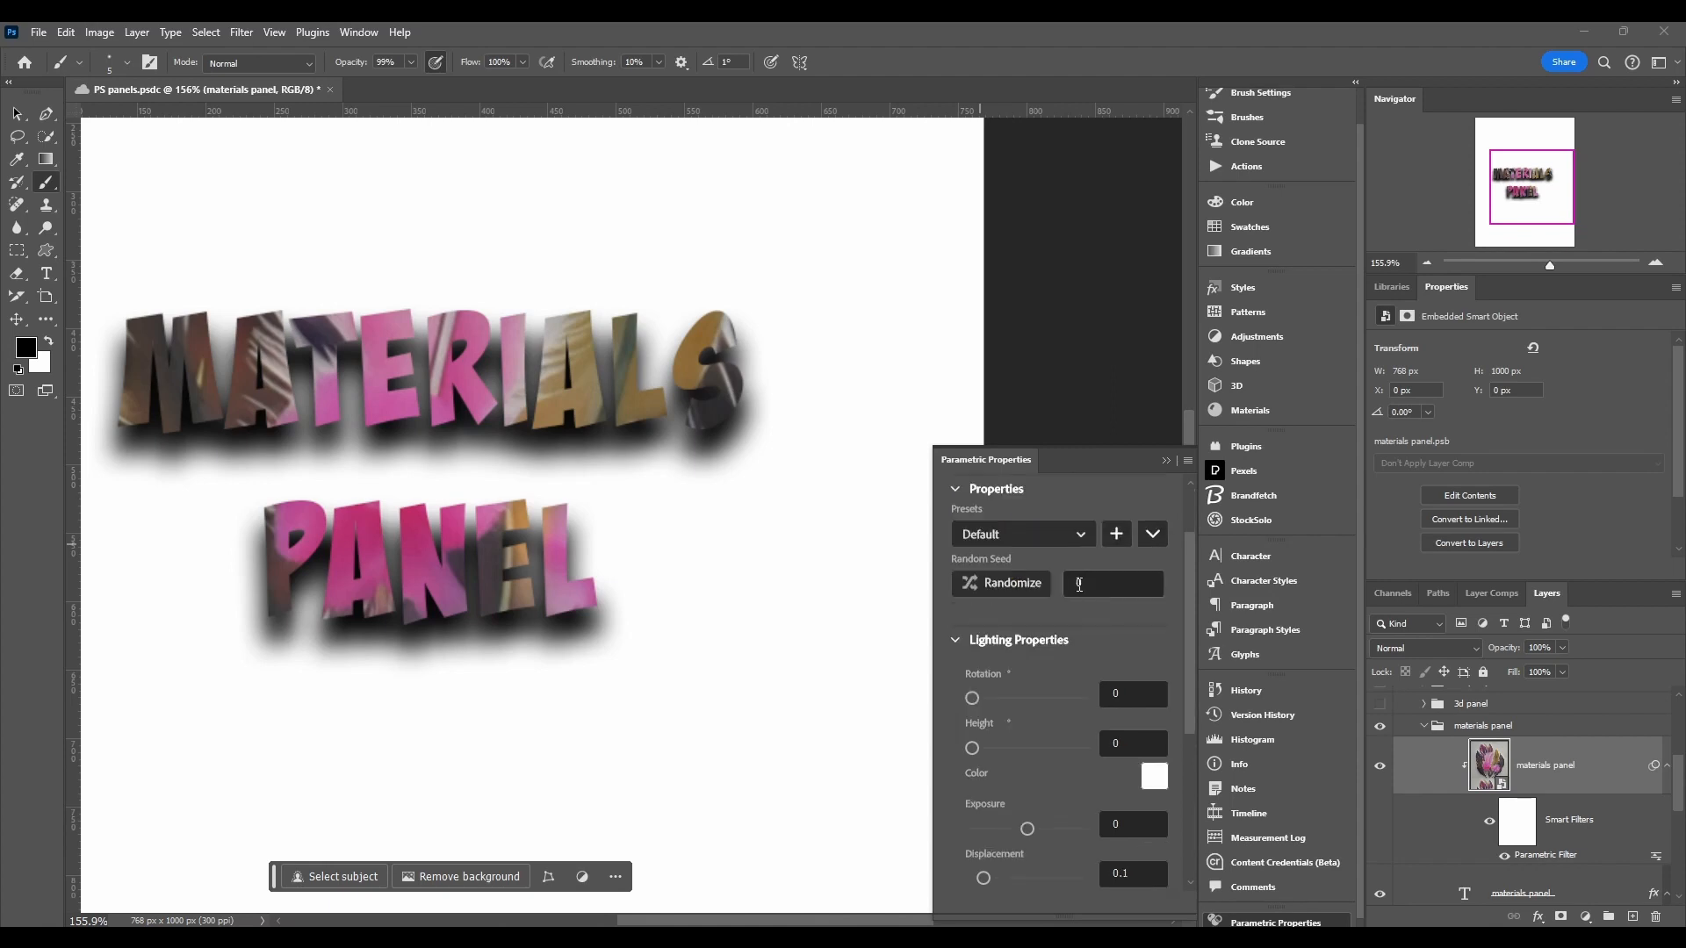
pyautogui.click(956, 489)
pyautogui.click(955, 489)
pyautogui.click(955, 489)
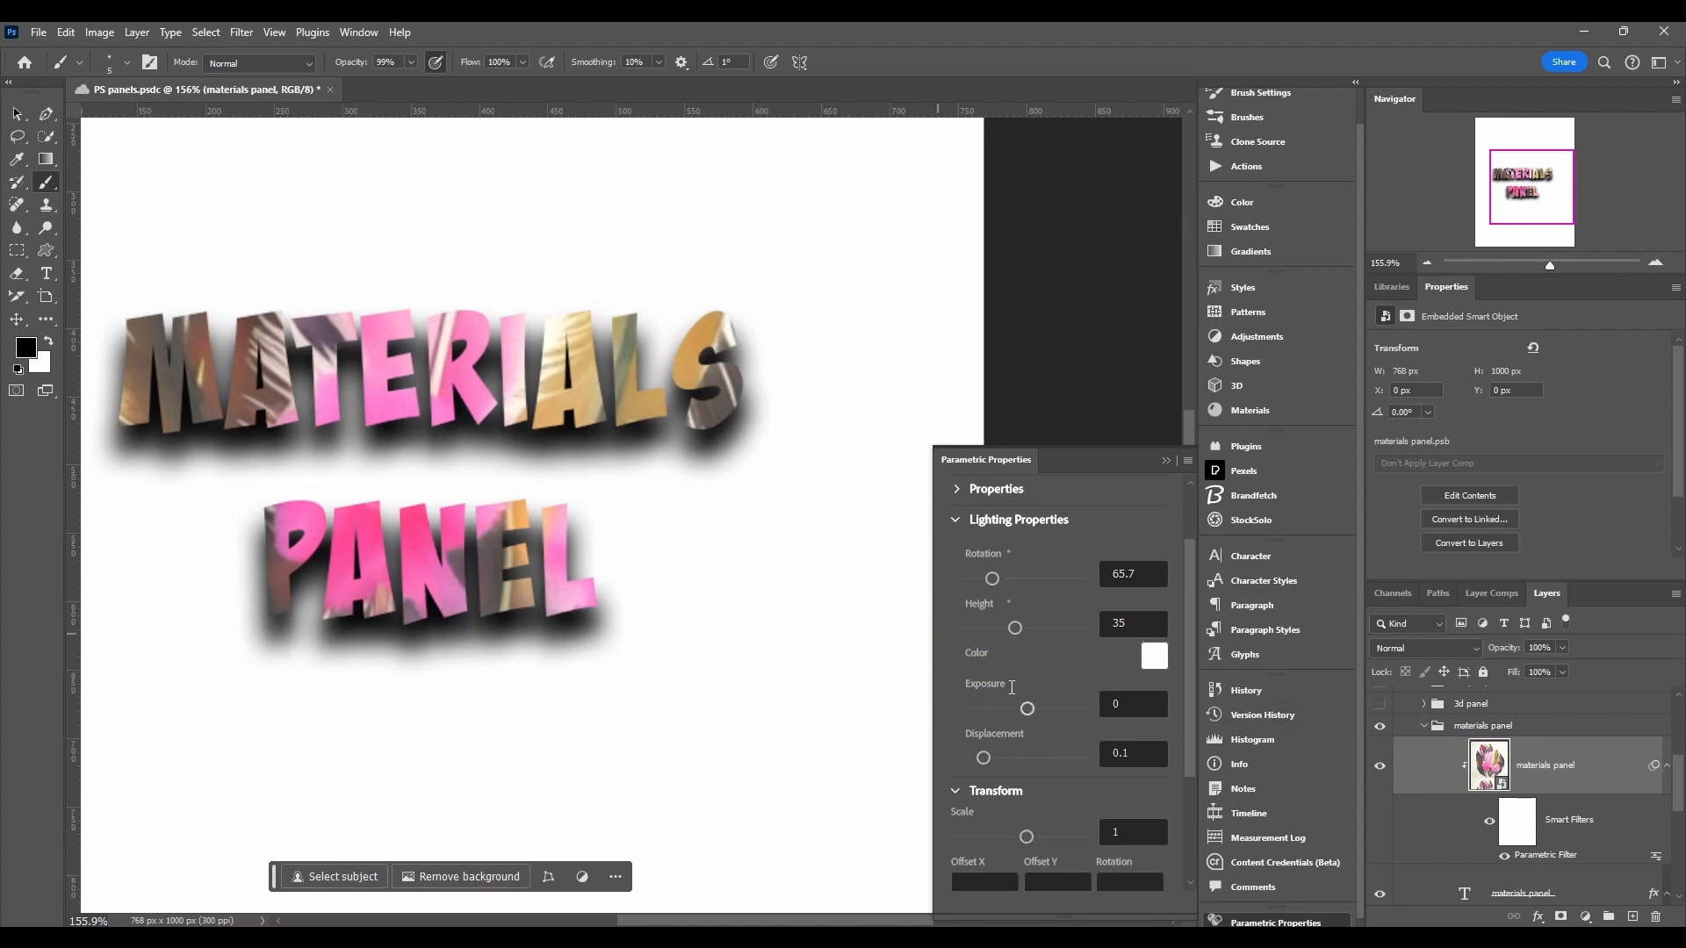
# Step: Try setting the lighting colour to red e61919 in the color picker
pyautogui.scroll(-1, 991, 698)
pyautogui.scroll(1, 1010, 729)
pyautogui.click(1153, 661)
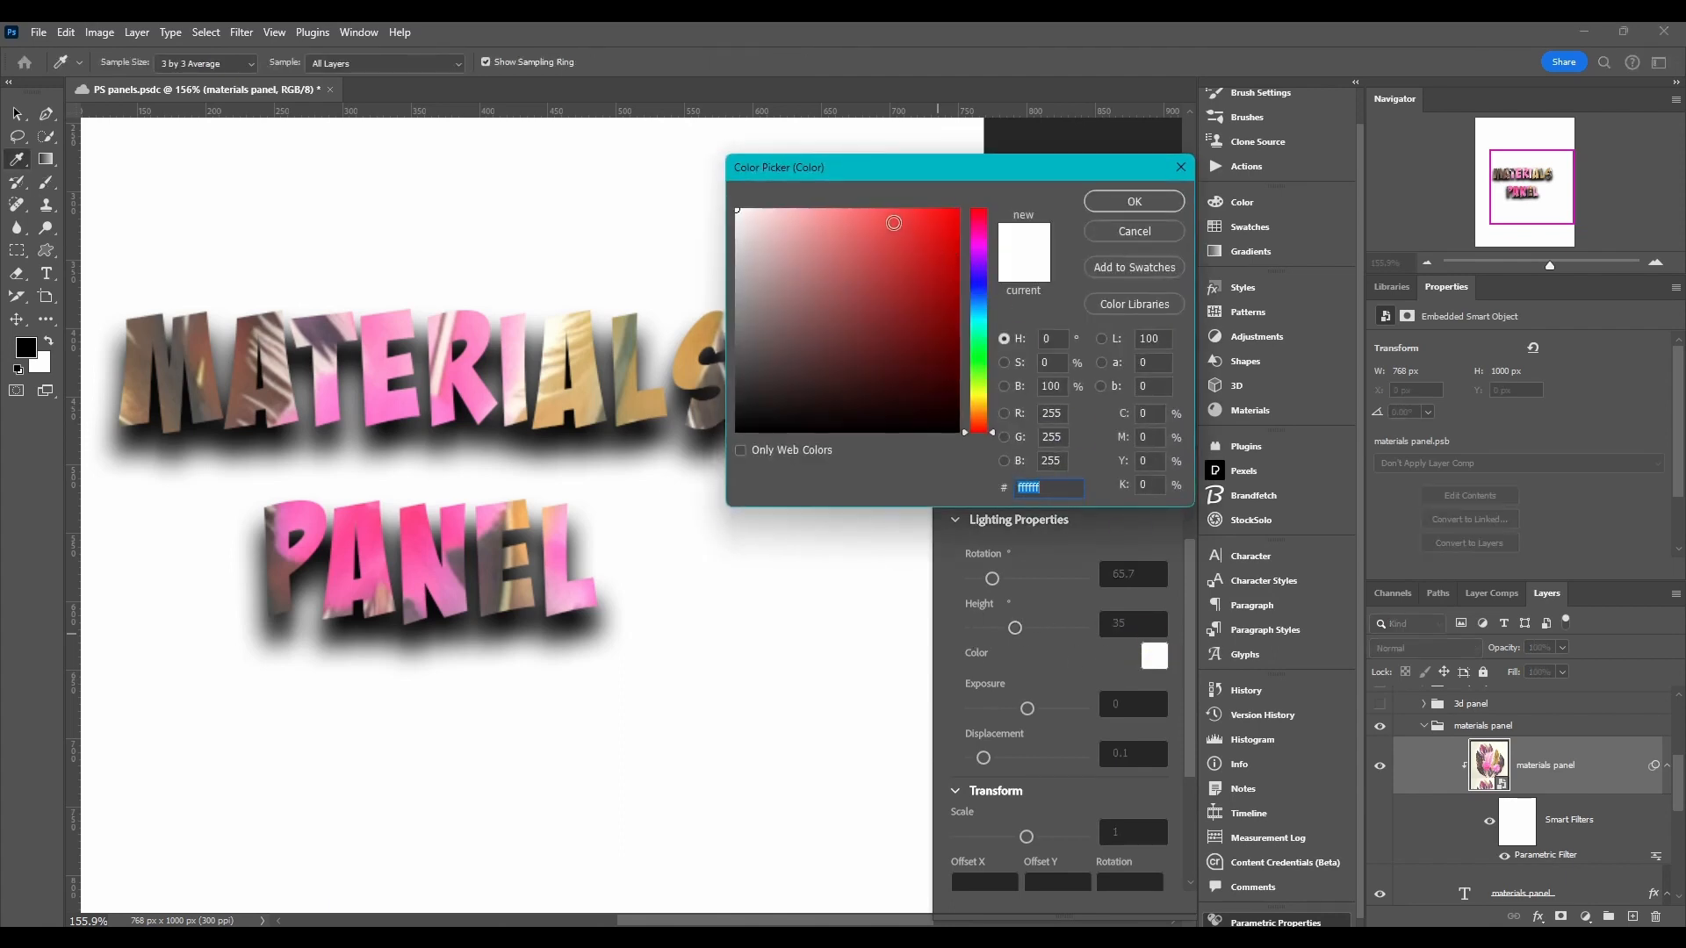
pyautogui.click(934, 230)
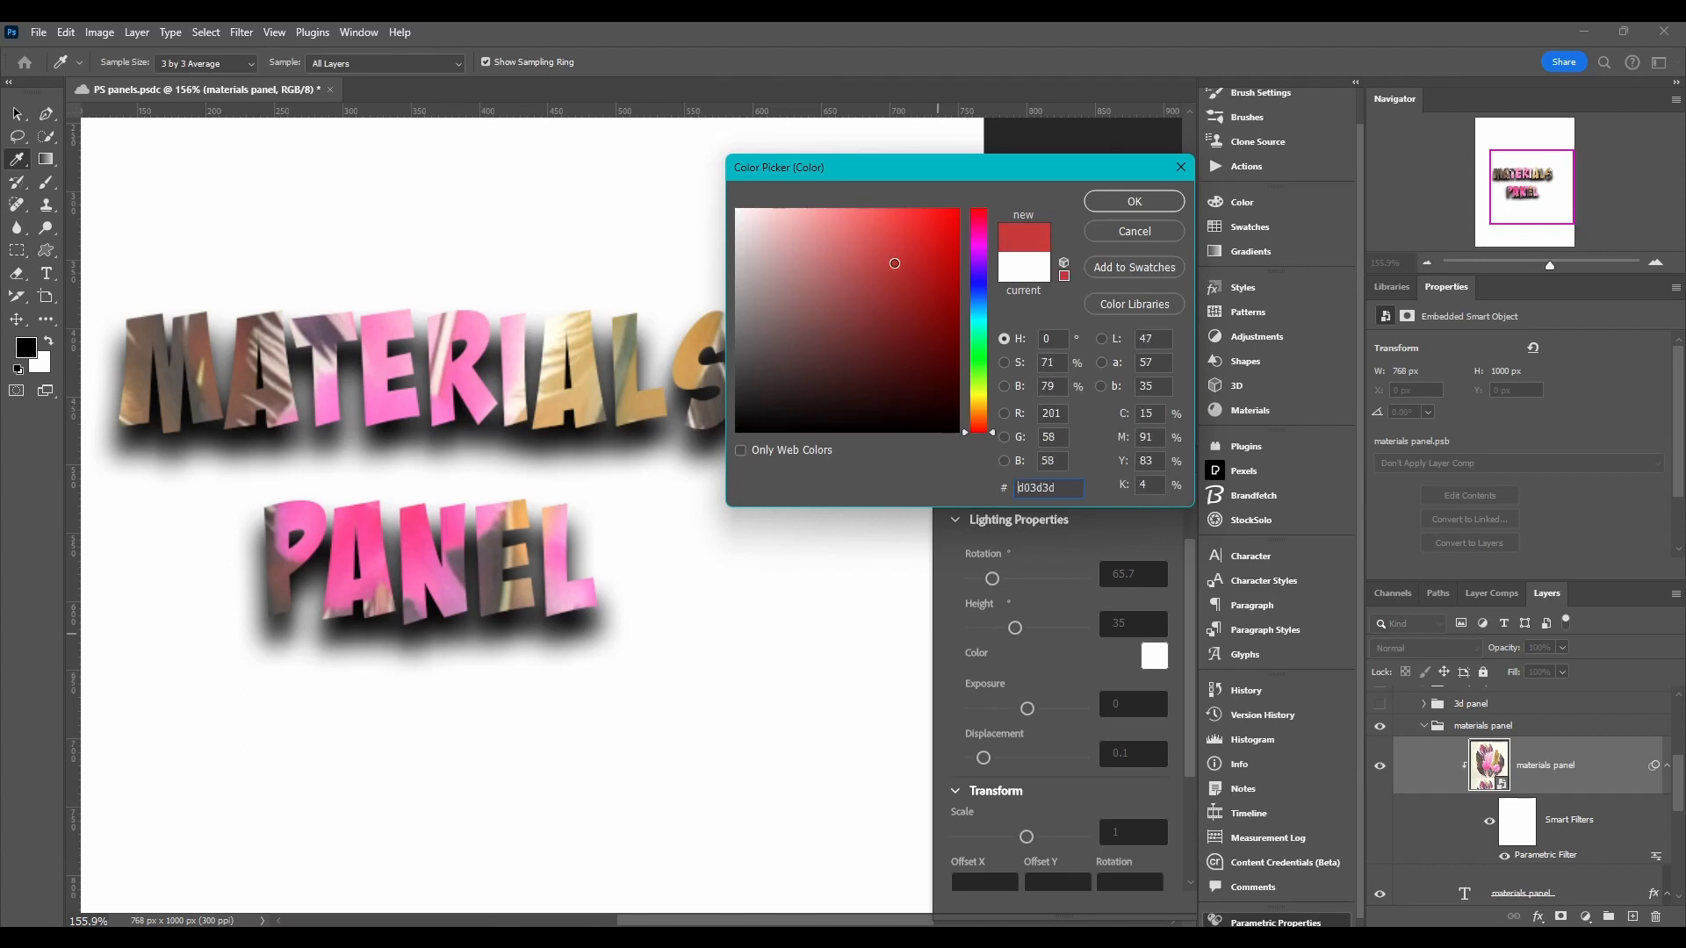
pyautogui.click(1185, 174)
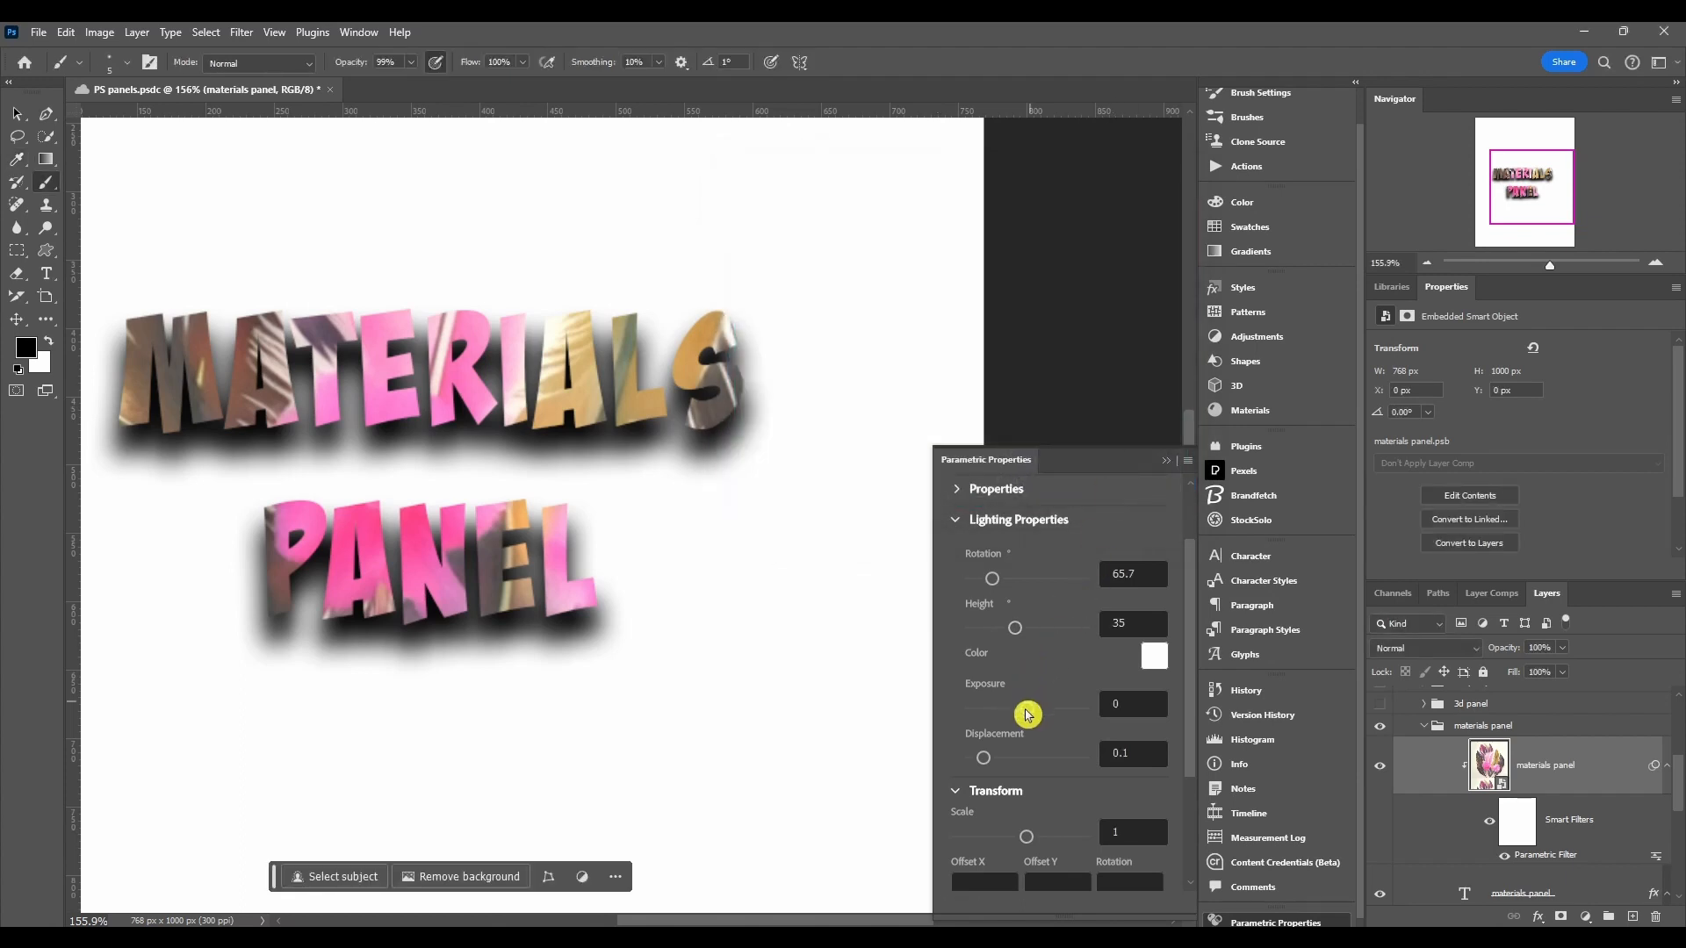
# Step: Collapse the Lighting Properties and Transform sections and examine the Technical Parameters Normal Format options
pyautogui.click(959, 526)
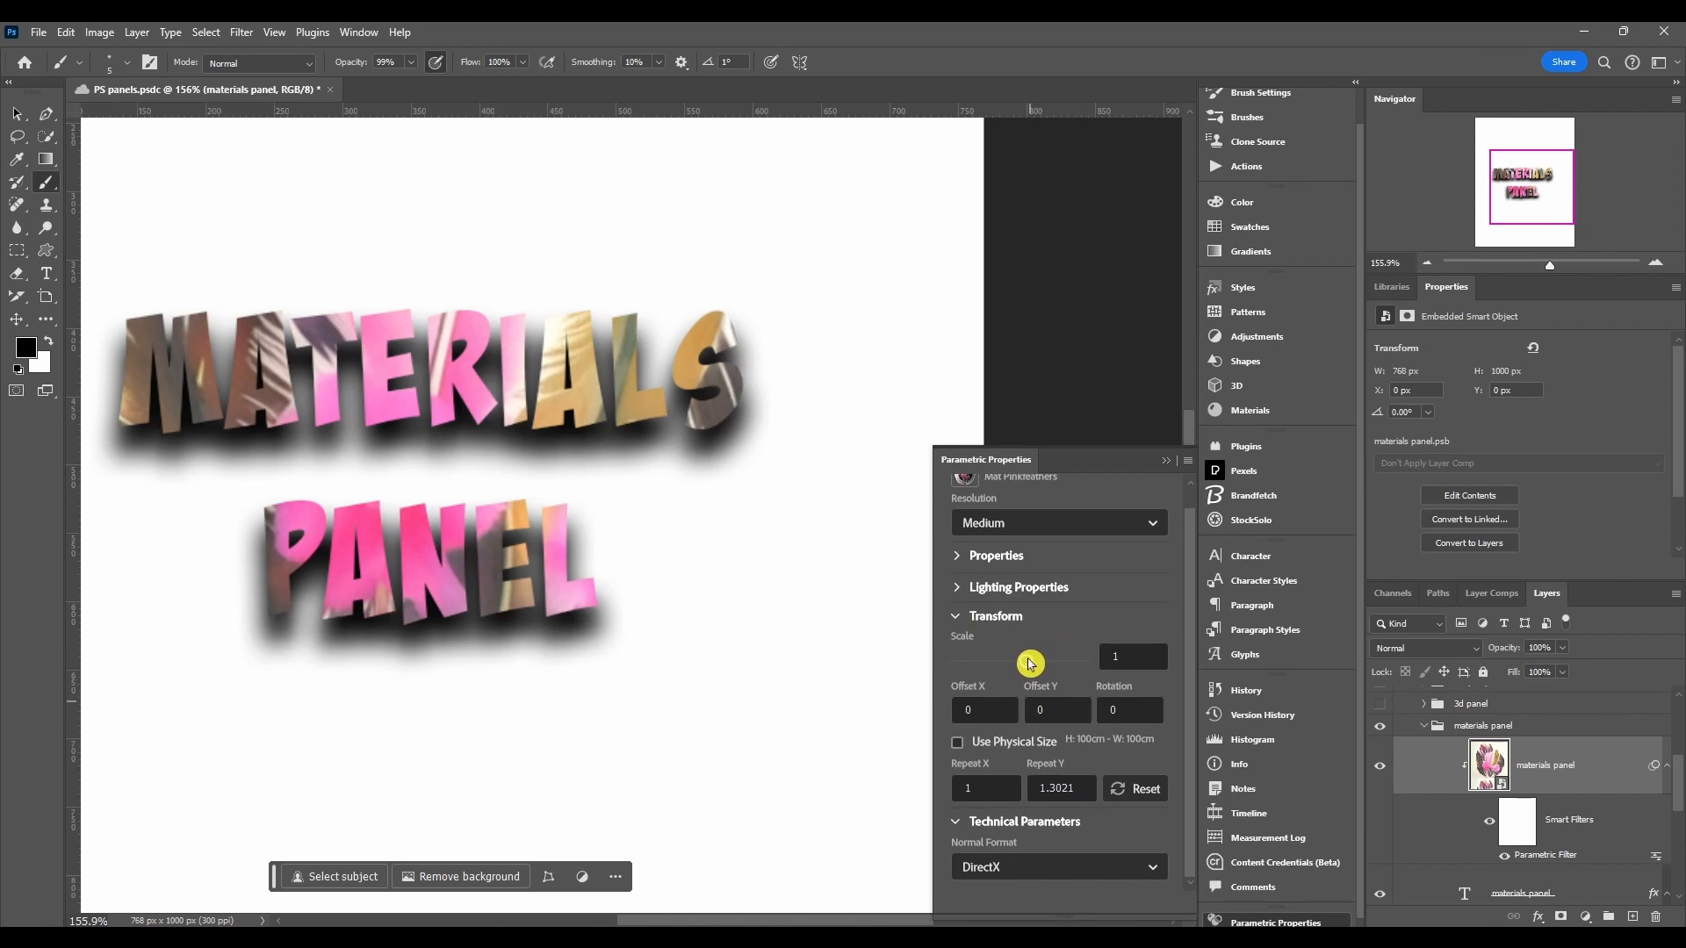
pyautogui.moveTo(1030, 663)
pyautogui.mouseDown()
pyautogui.moveTo(978, 665)
pyautogui.moveTo(1073, 662)
pyautogui.moveTo(1025, 663)
pyautogui.mouseUp()
pyautogui.click(956, 616)
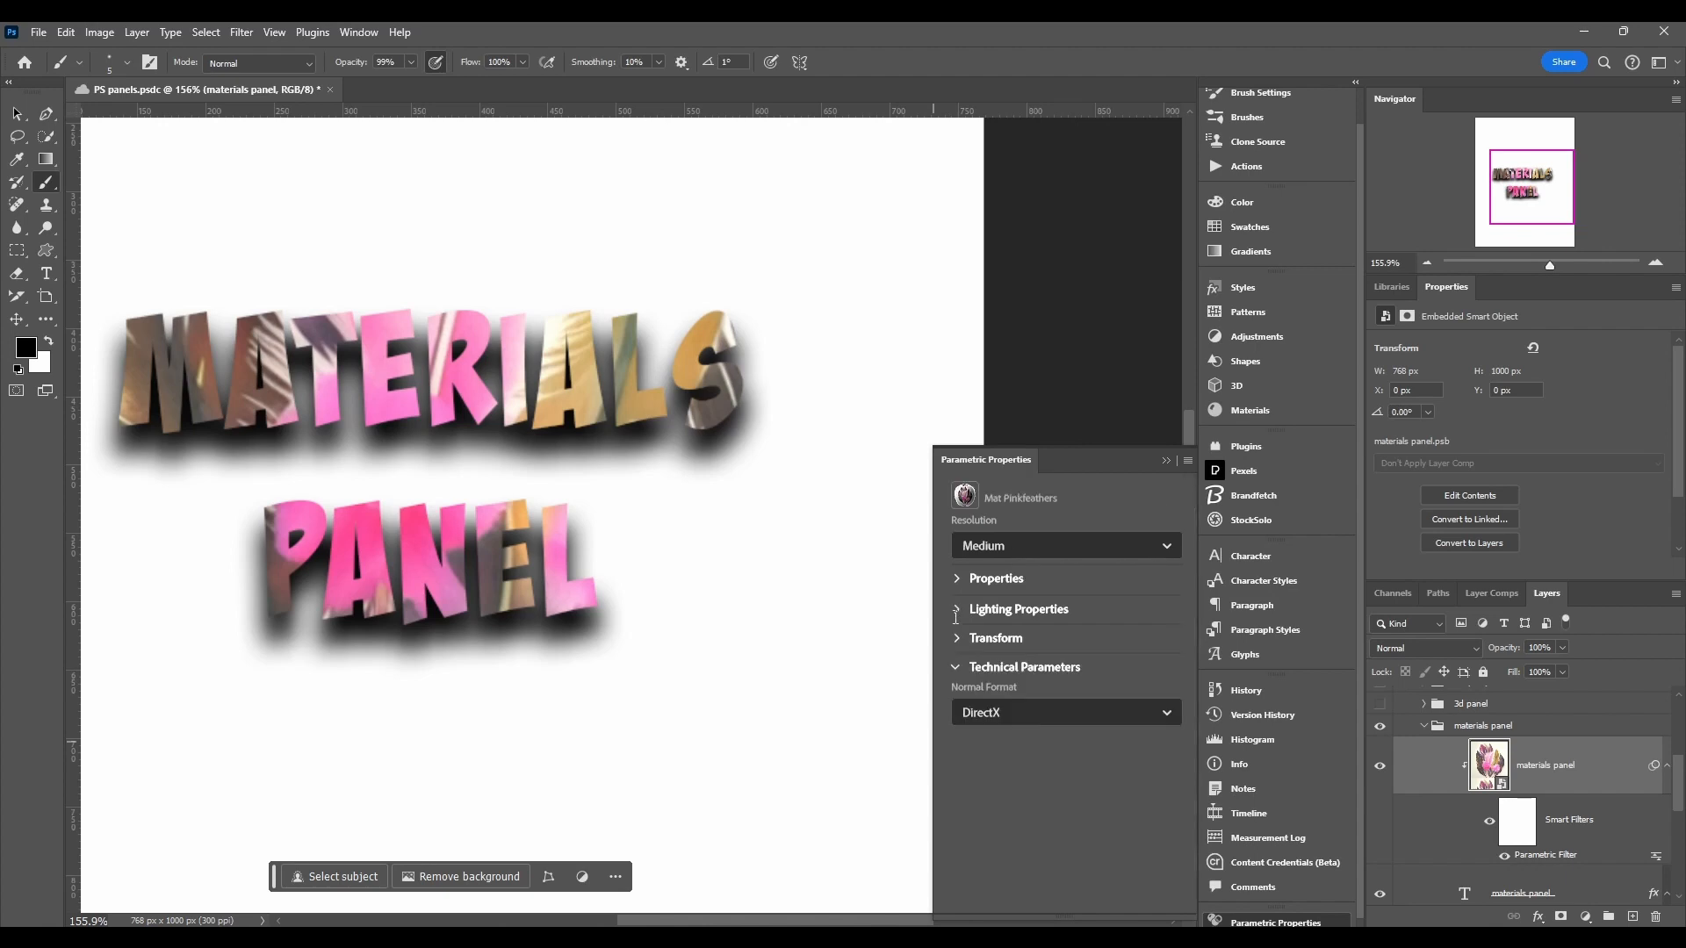
pyautogui.click(956, 667)
pyautogui.click(958, 670)
pyautogui.click(976, 703)
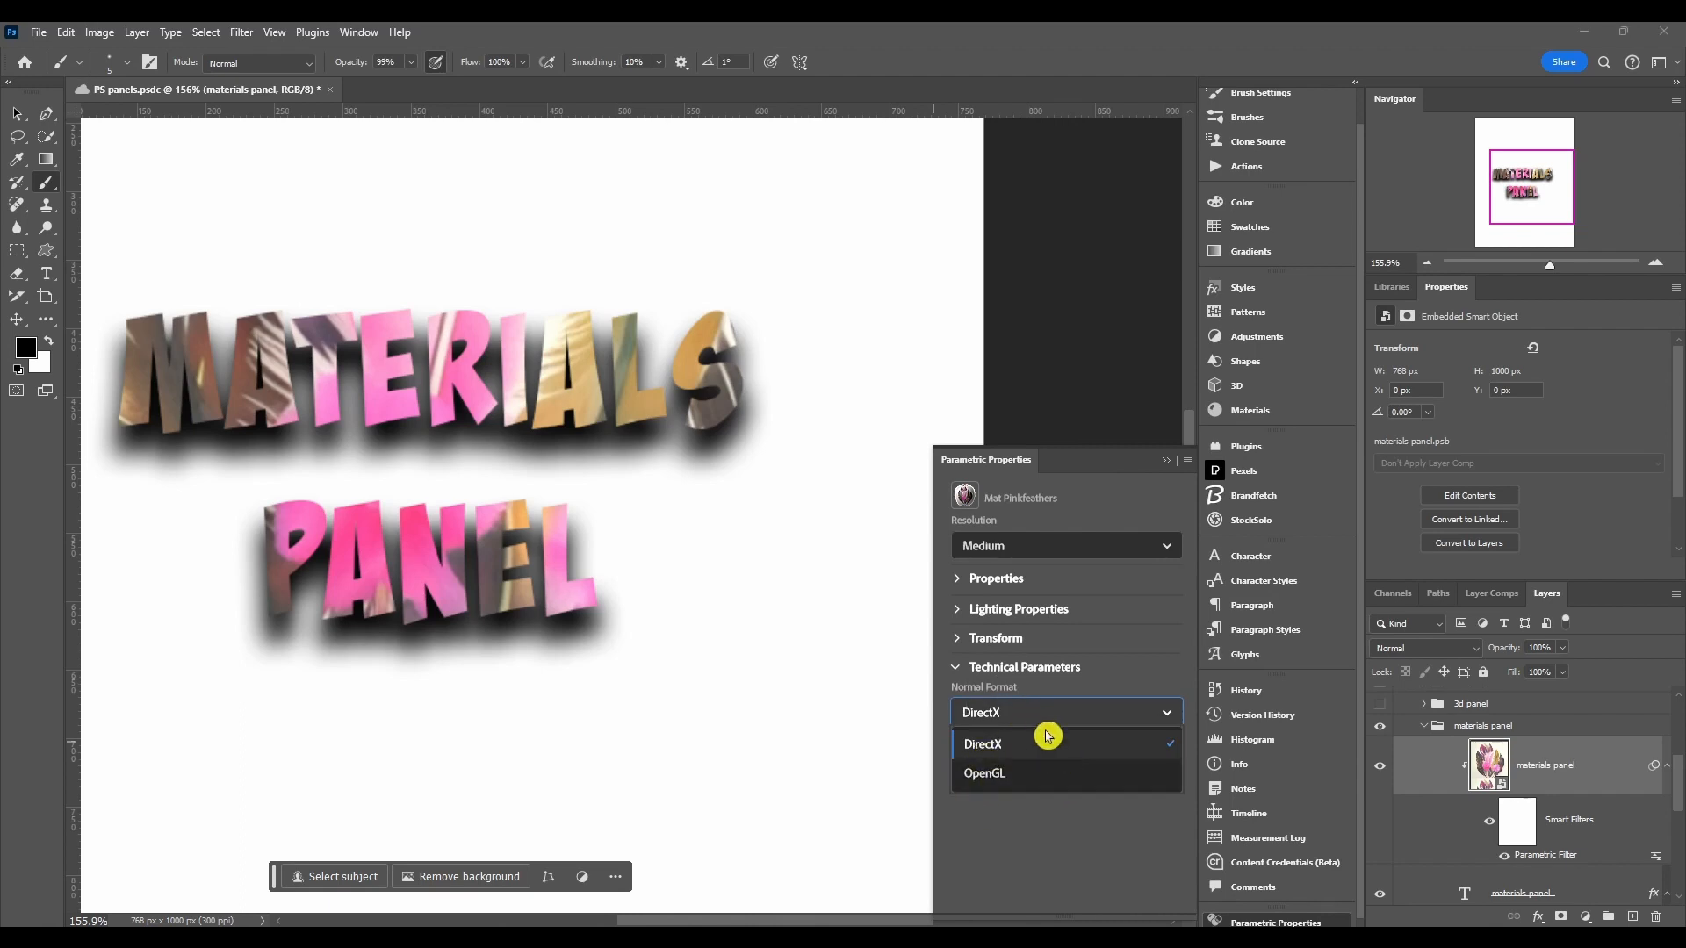
pyautogui.click(961, 670)
pyautogui.click(962, 670)
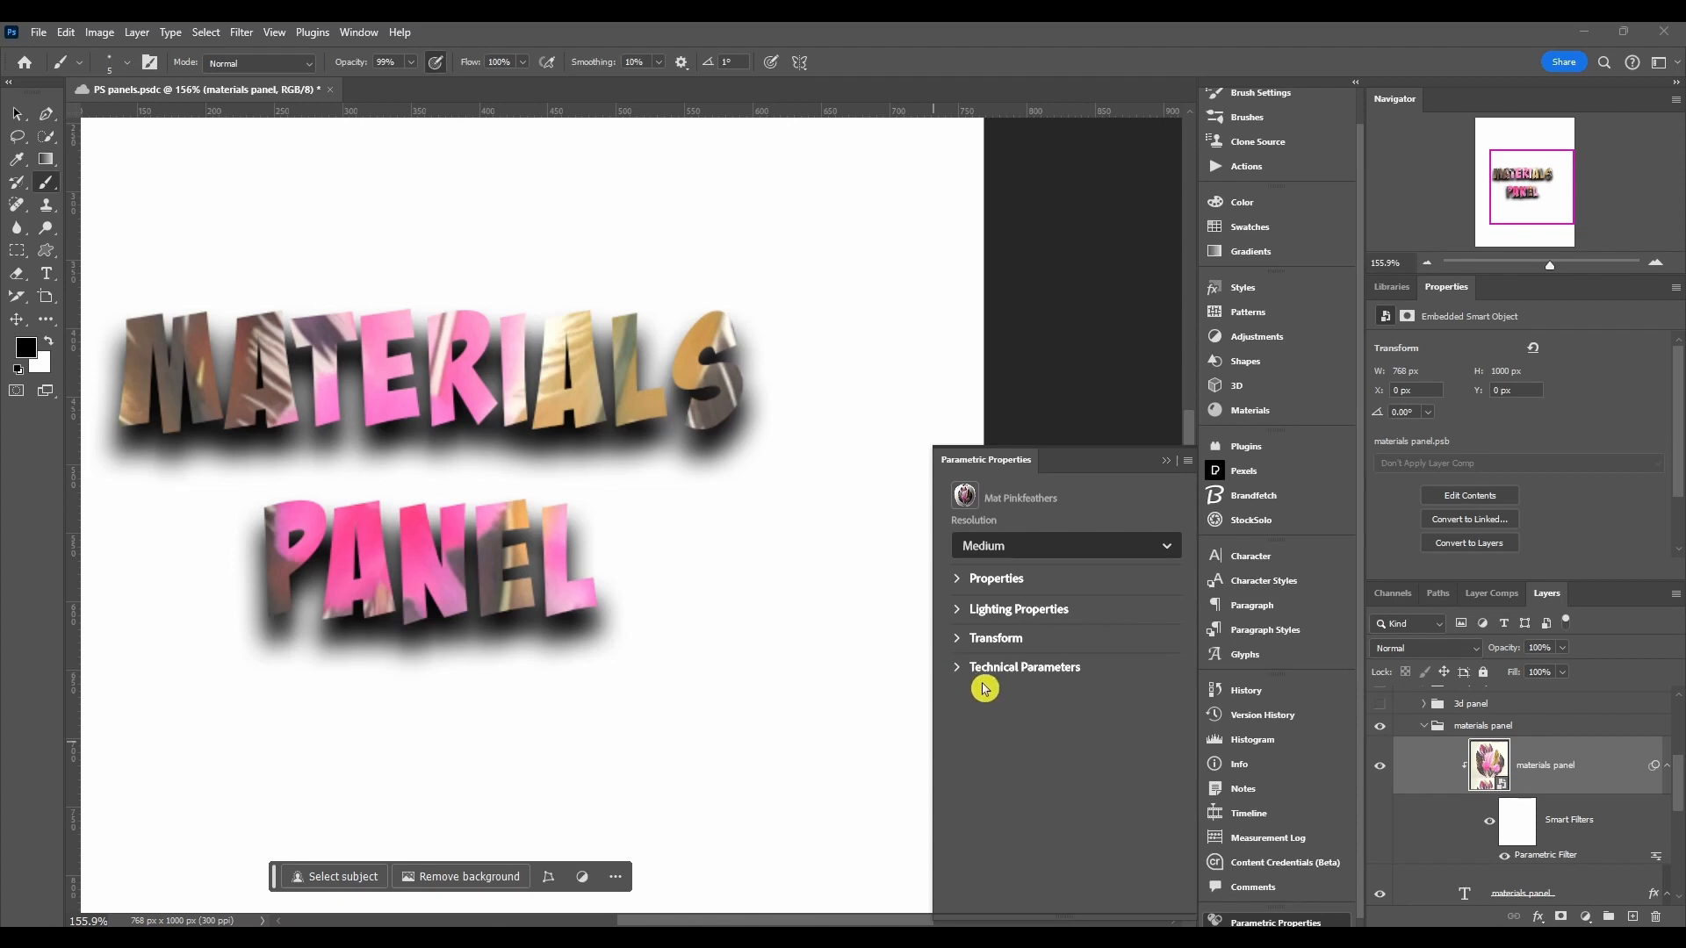
pyautogui.click(956, 670)
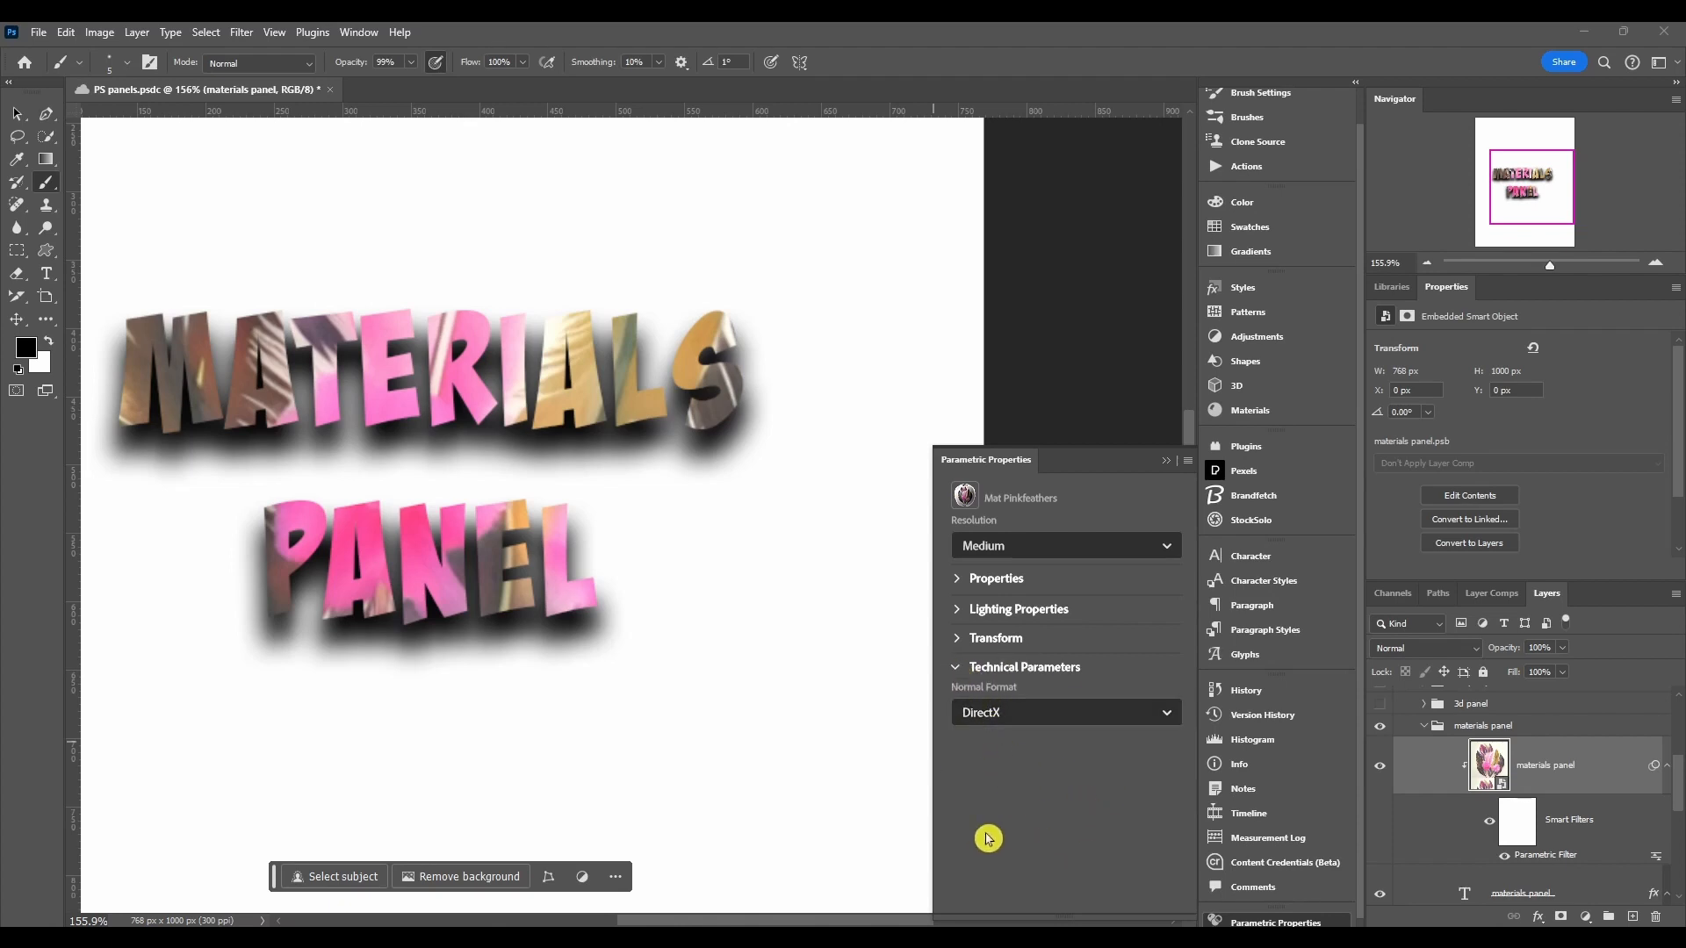
# Step: Open the Materials panel and apply the Brushed Ceramic material to the text
pyautogui.click(1262, 414)
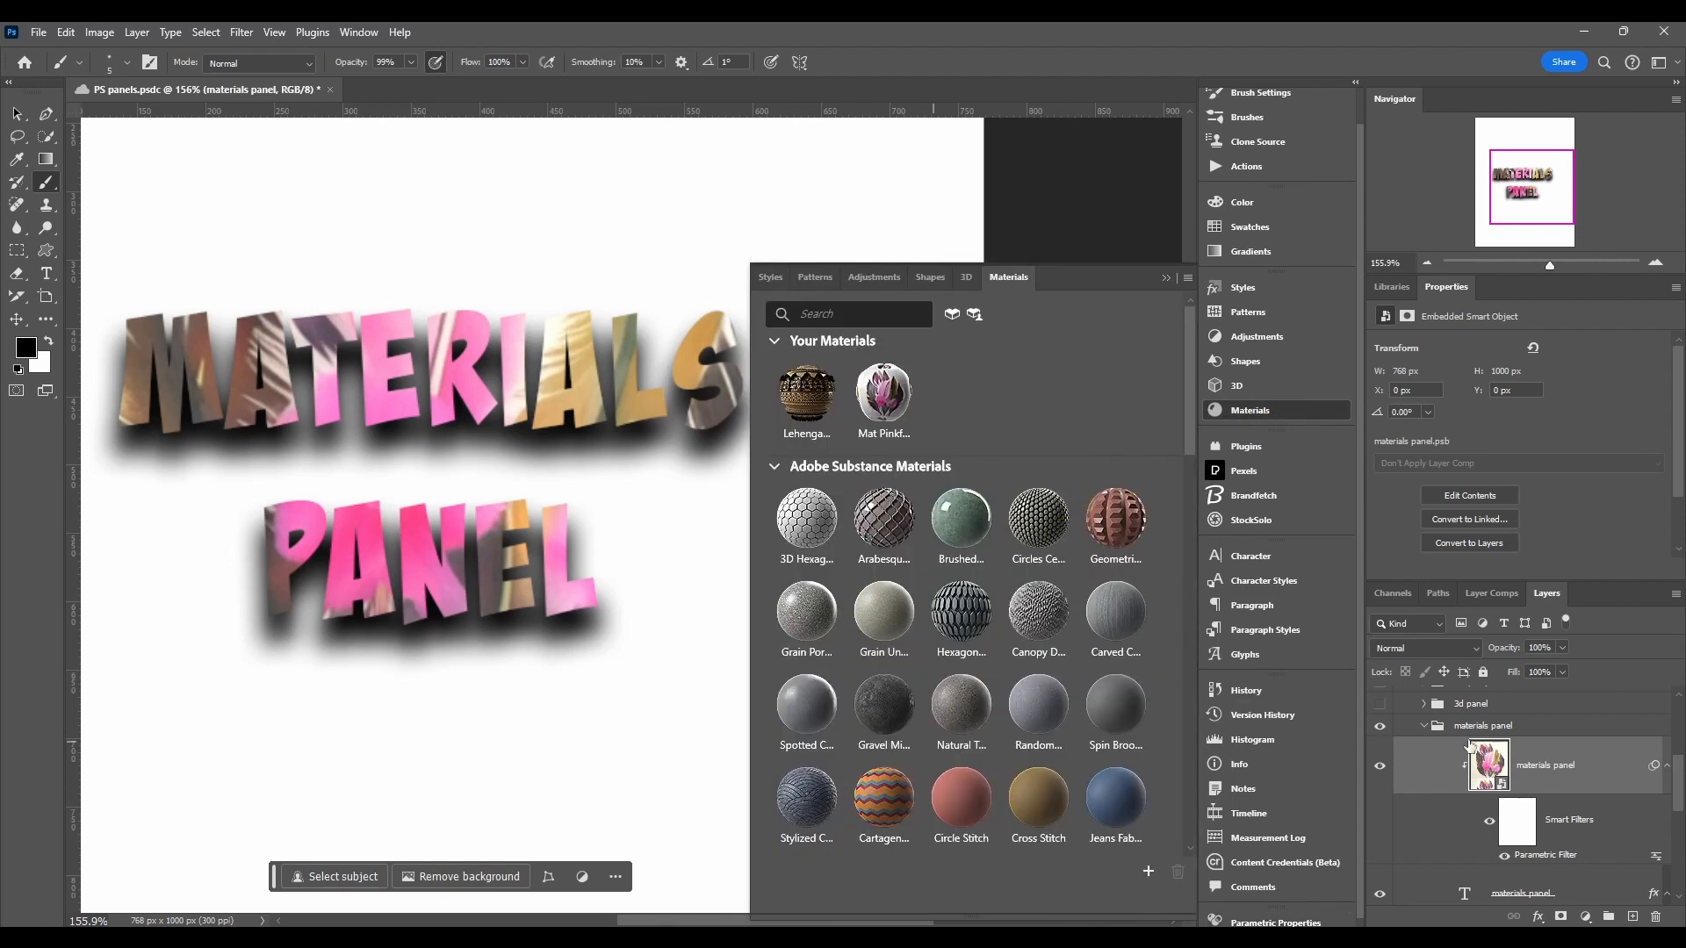
pyautogui.click(973, 529)
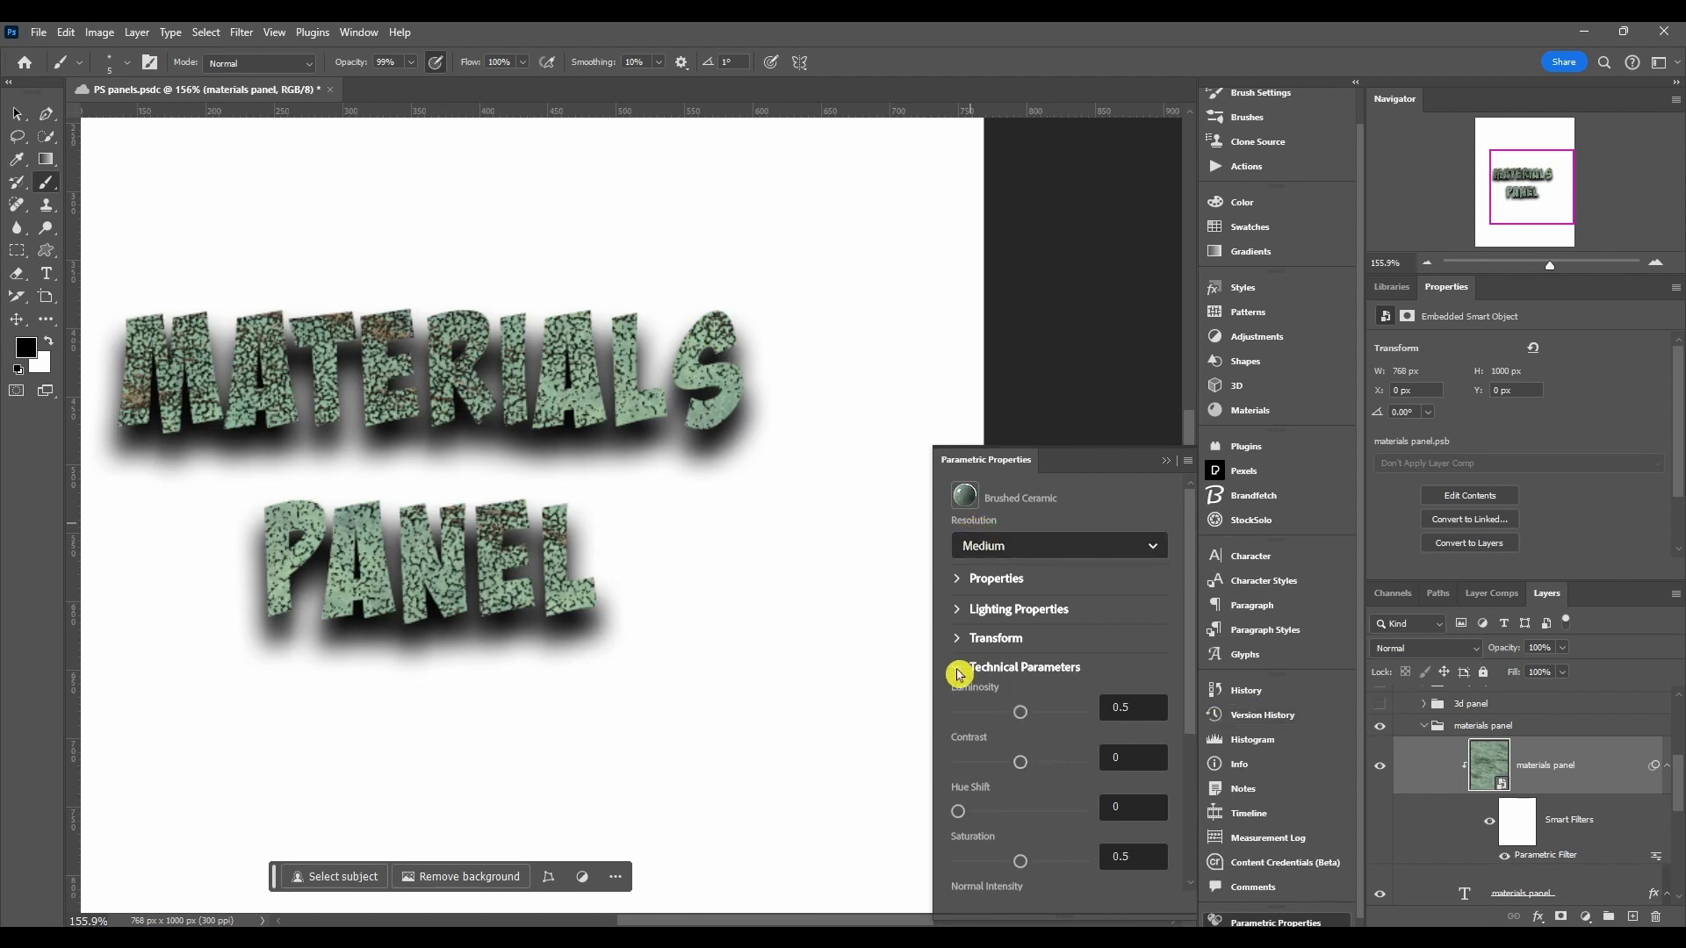
# Step: Set the Brushed Ceramic material's Hue Shift to 0.54 in Technical Parameters
pyautogui.scroll(-3, 1001, 802)
pyautogui.scroll(3, 1008, 802)
pyautogui.scroll(-1, 1008, 803)
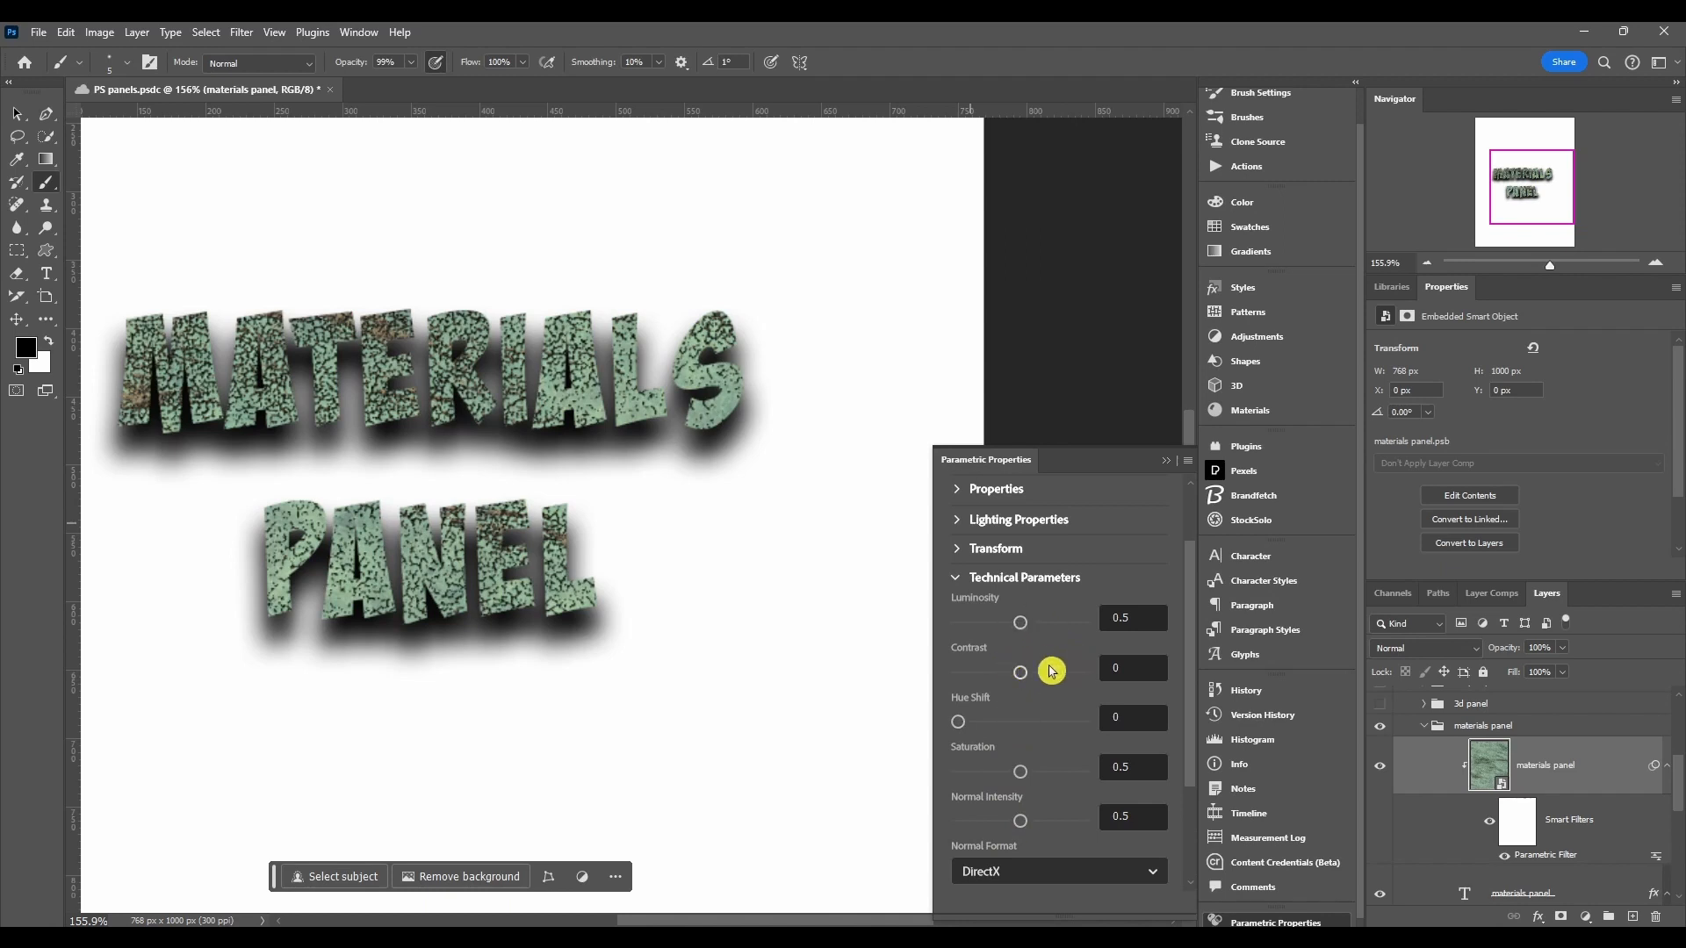
pyautogui.moveTo(957, 722); pyautogui.dragTo(1026, 722)
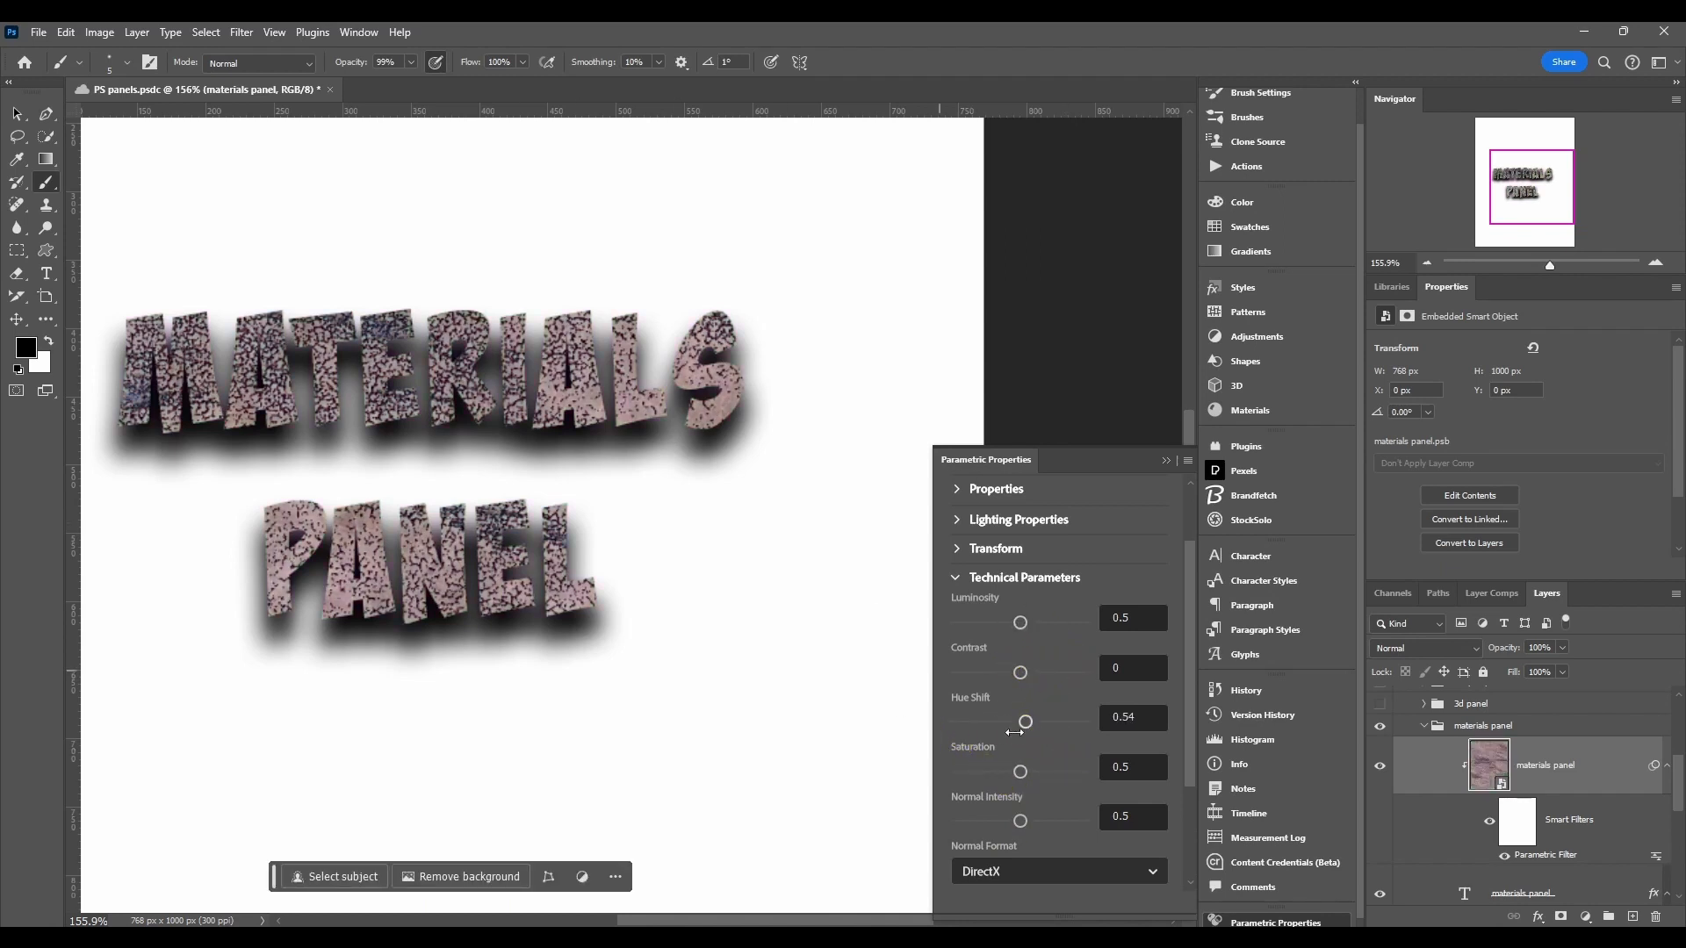
pyautogui.scroll(-3, 991, 762)
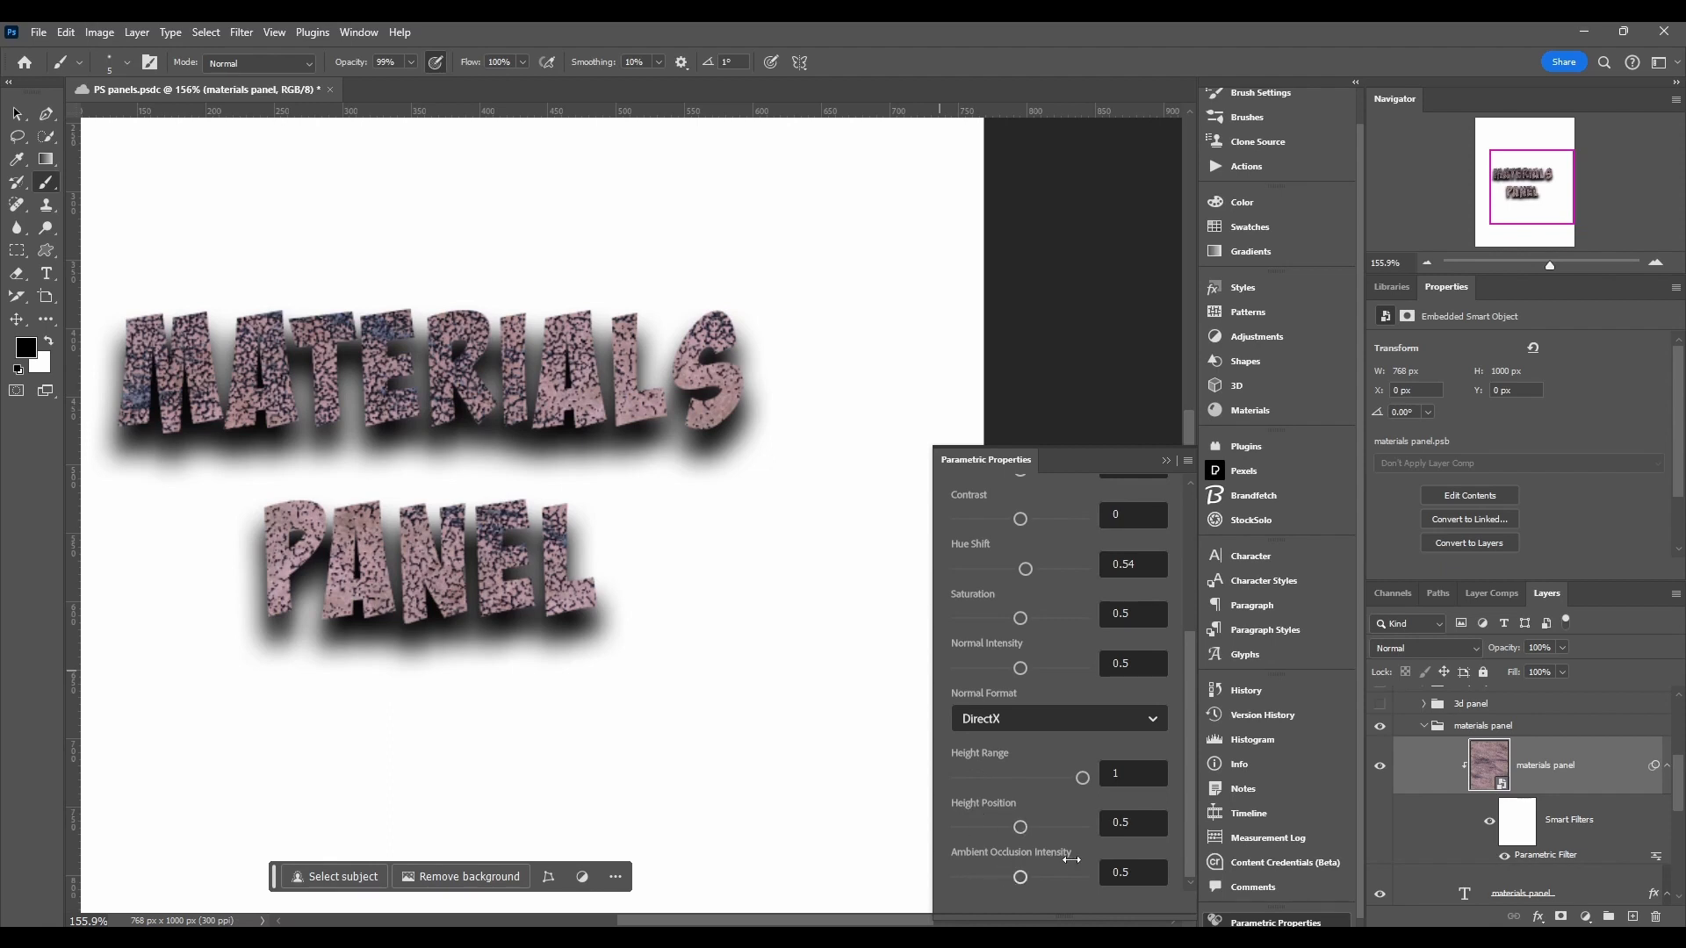
pyautogui.scroll(3, 1072, 860)
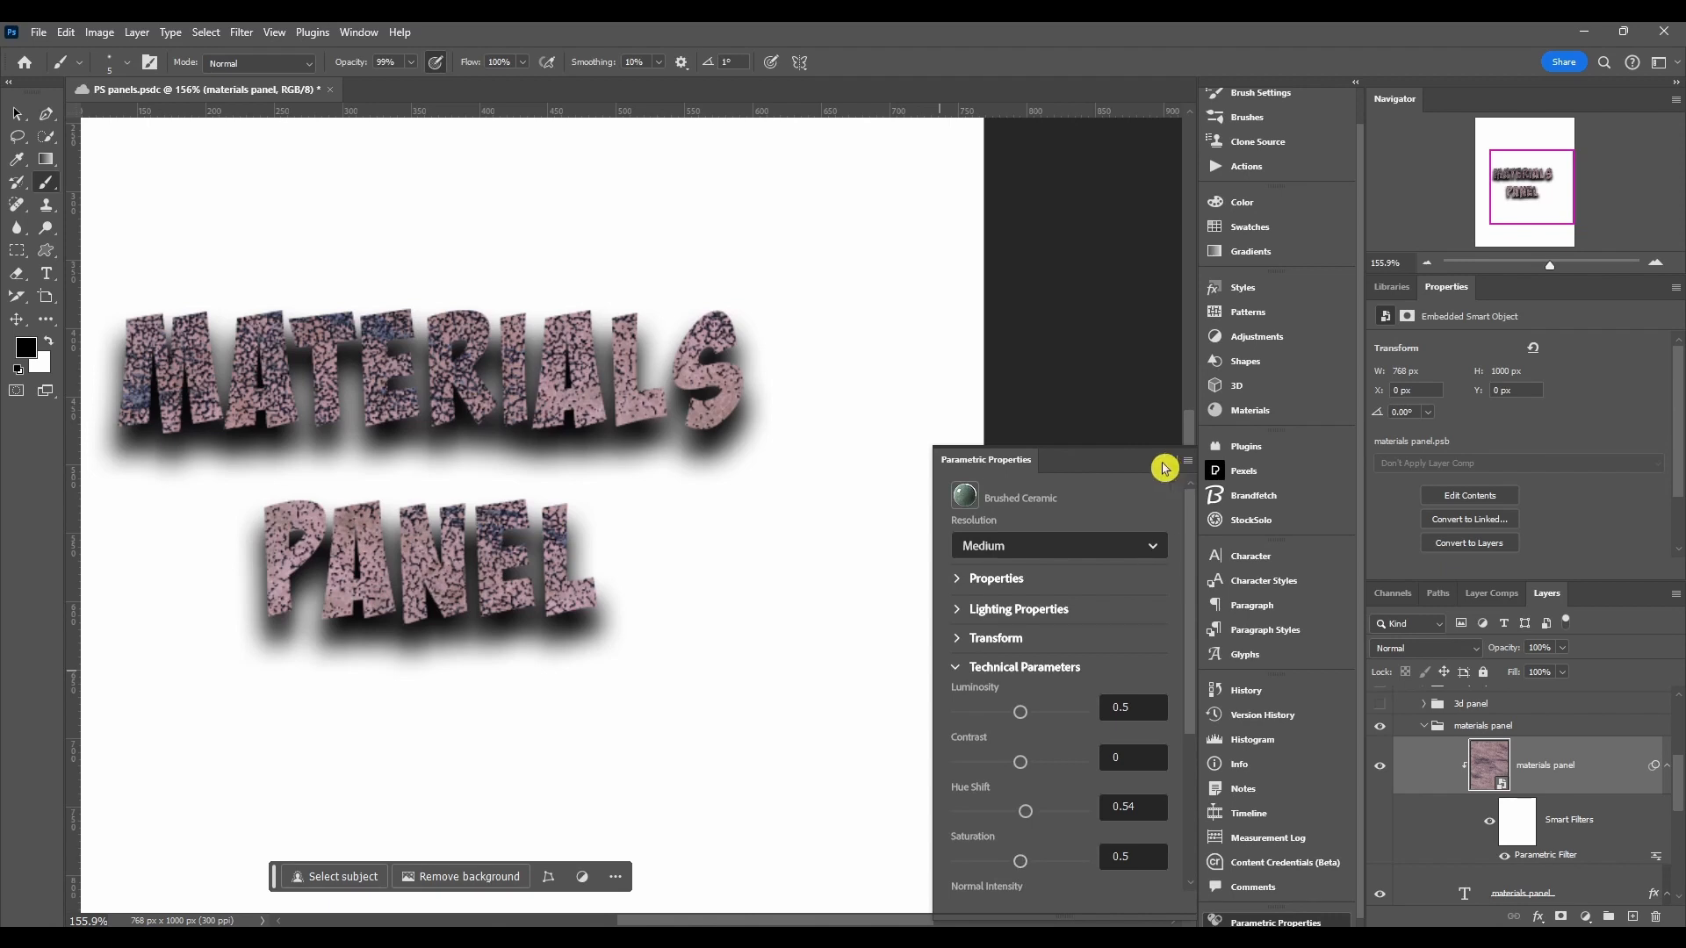
# Step: Open About Substance Materials from the Materials panel menu, read the version notes and close the dialog
pyautogui.click(1251, 413)
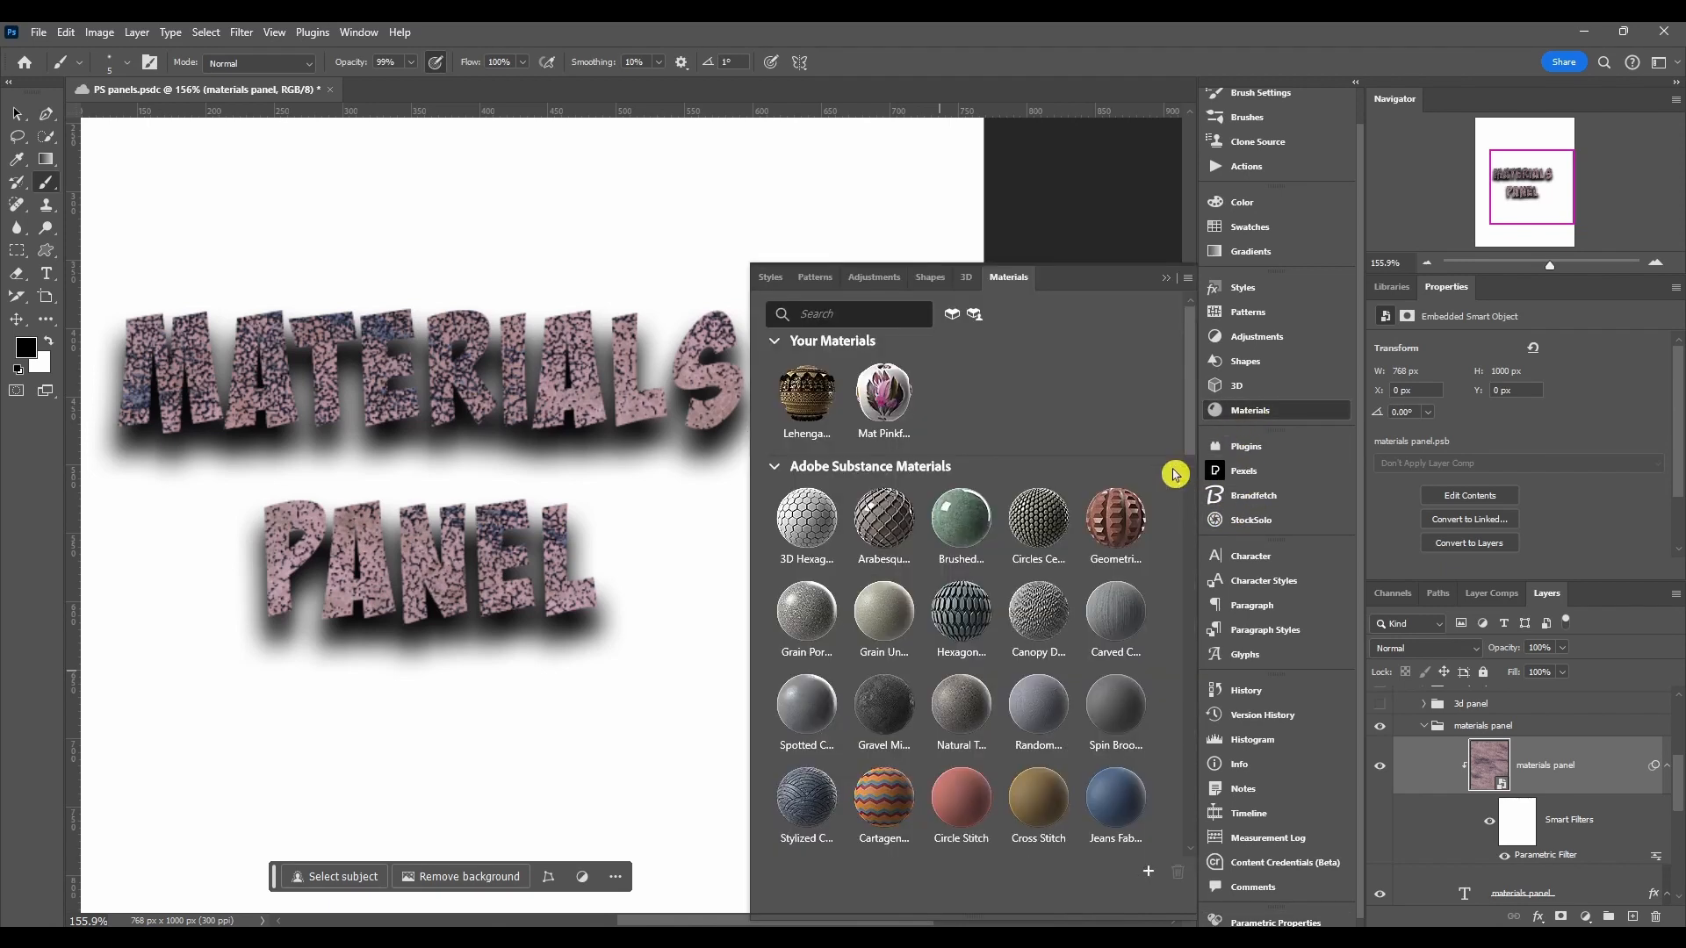
pyautogui.click(1187, 278)
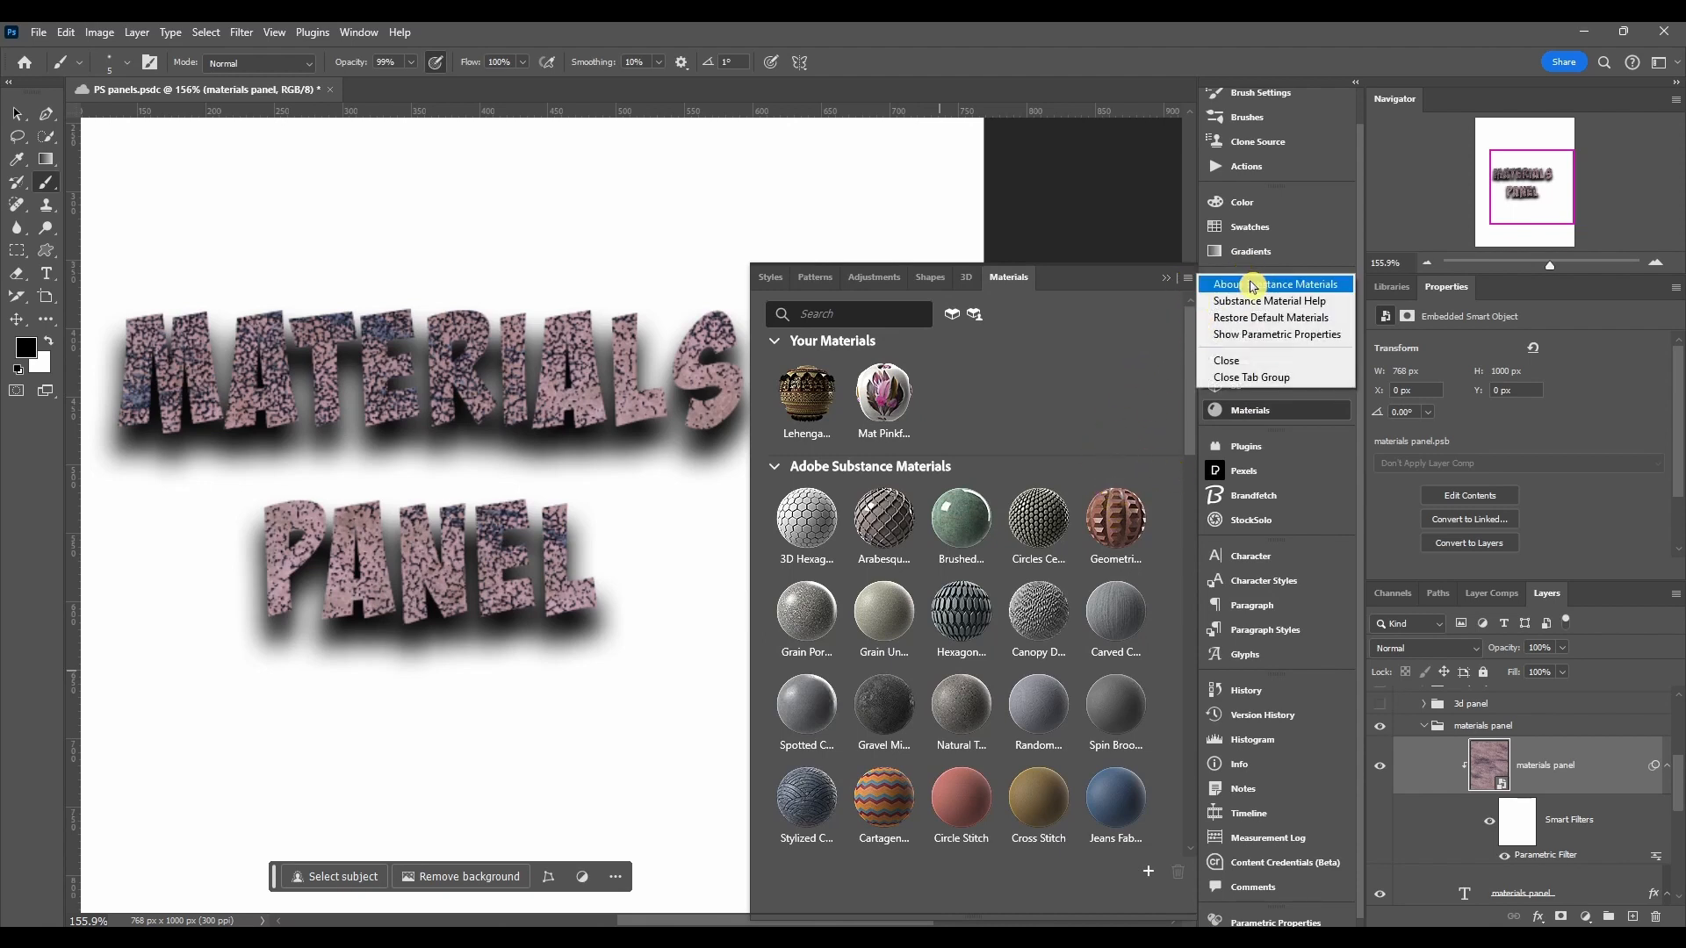
pyautogui.click(1300, 290)
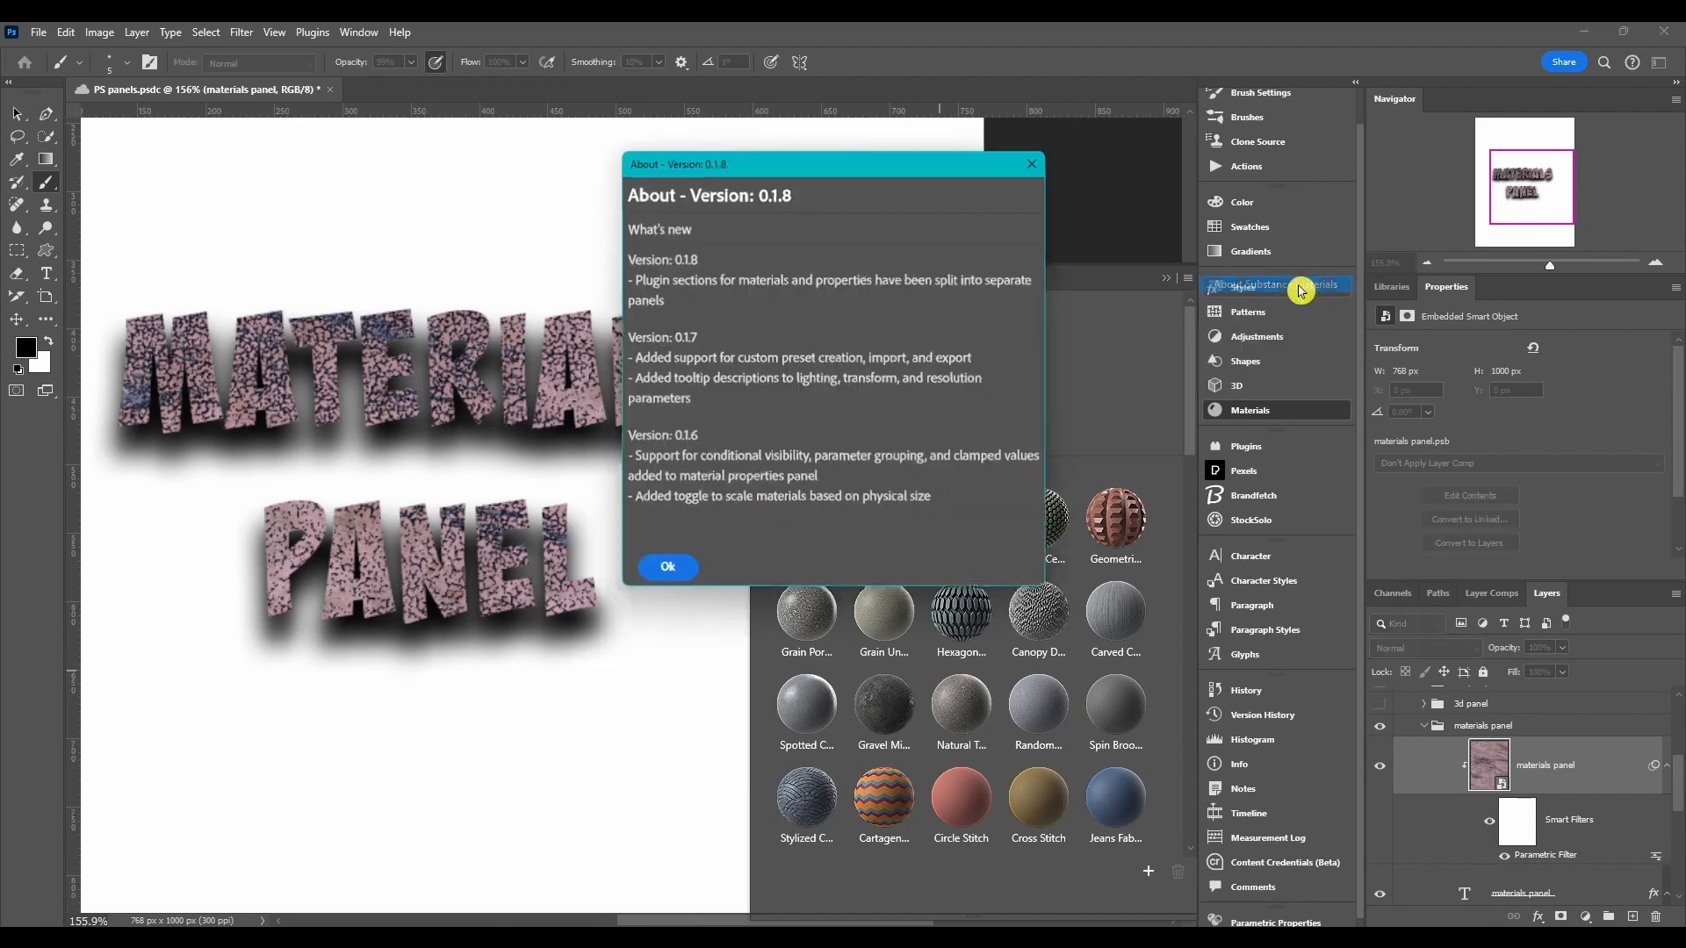
pyautogui.moveTo(812, 241); pyautogui.dragTo(768, 246)
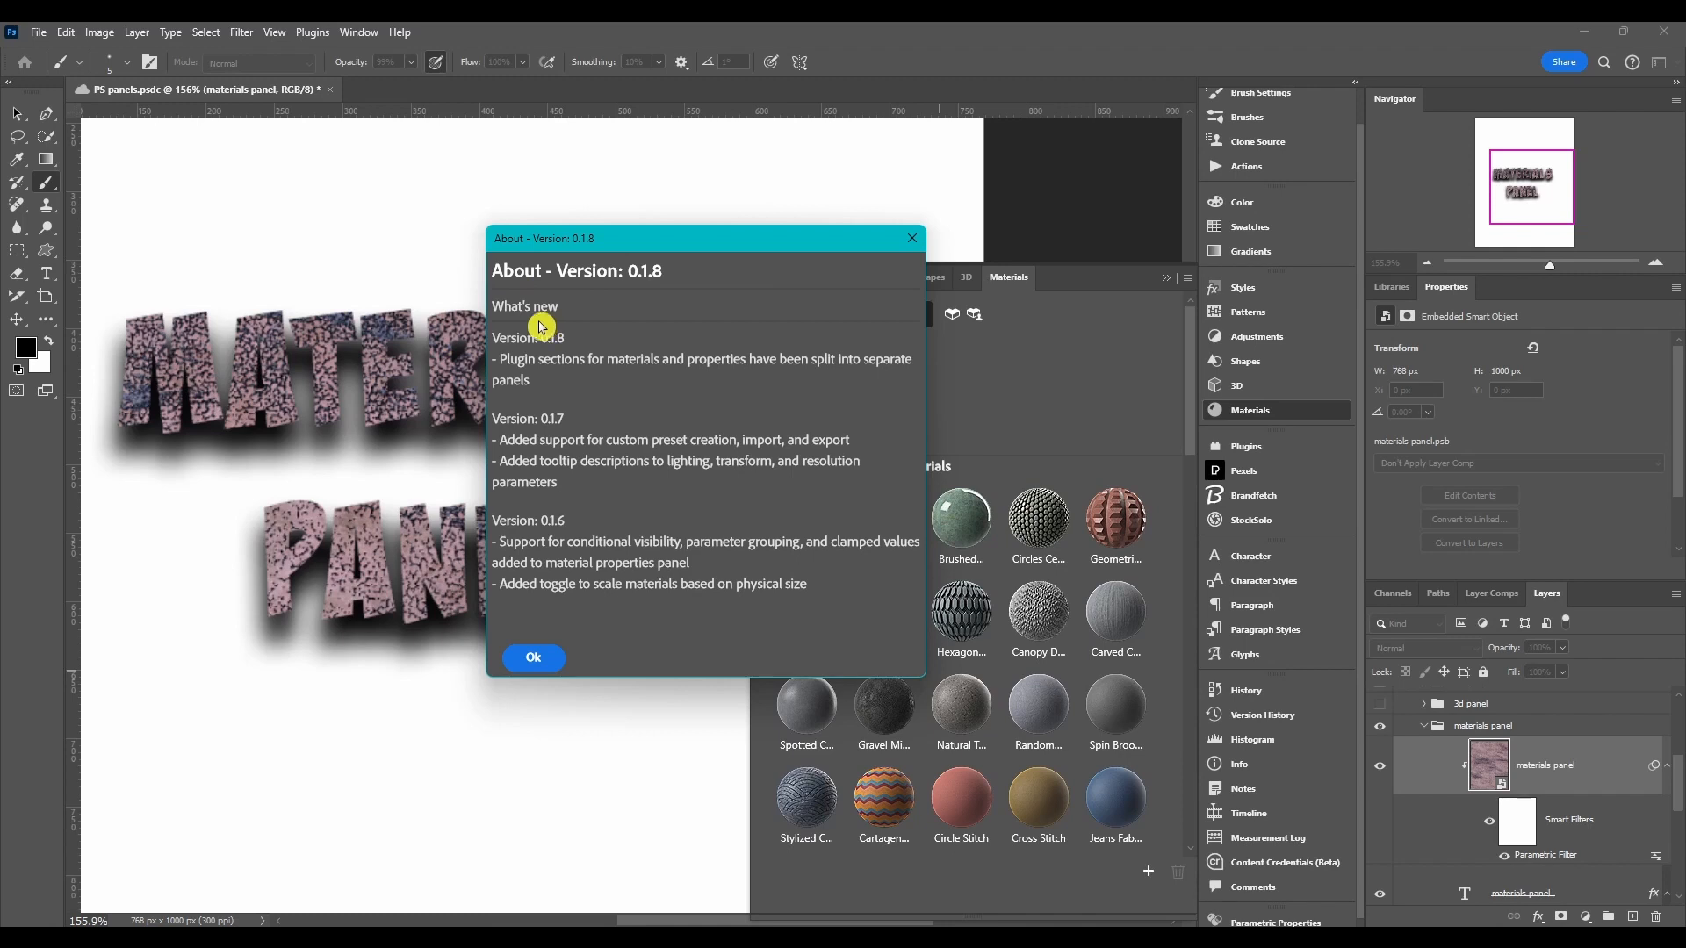
pyautogui.click(538, 661)
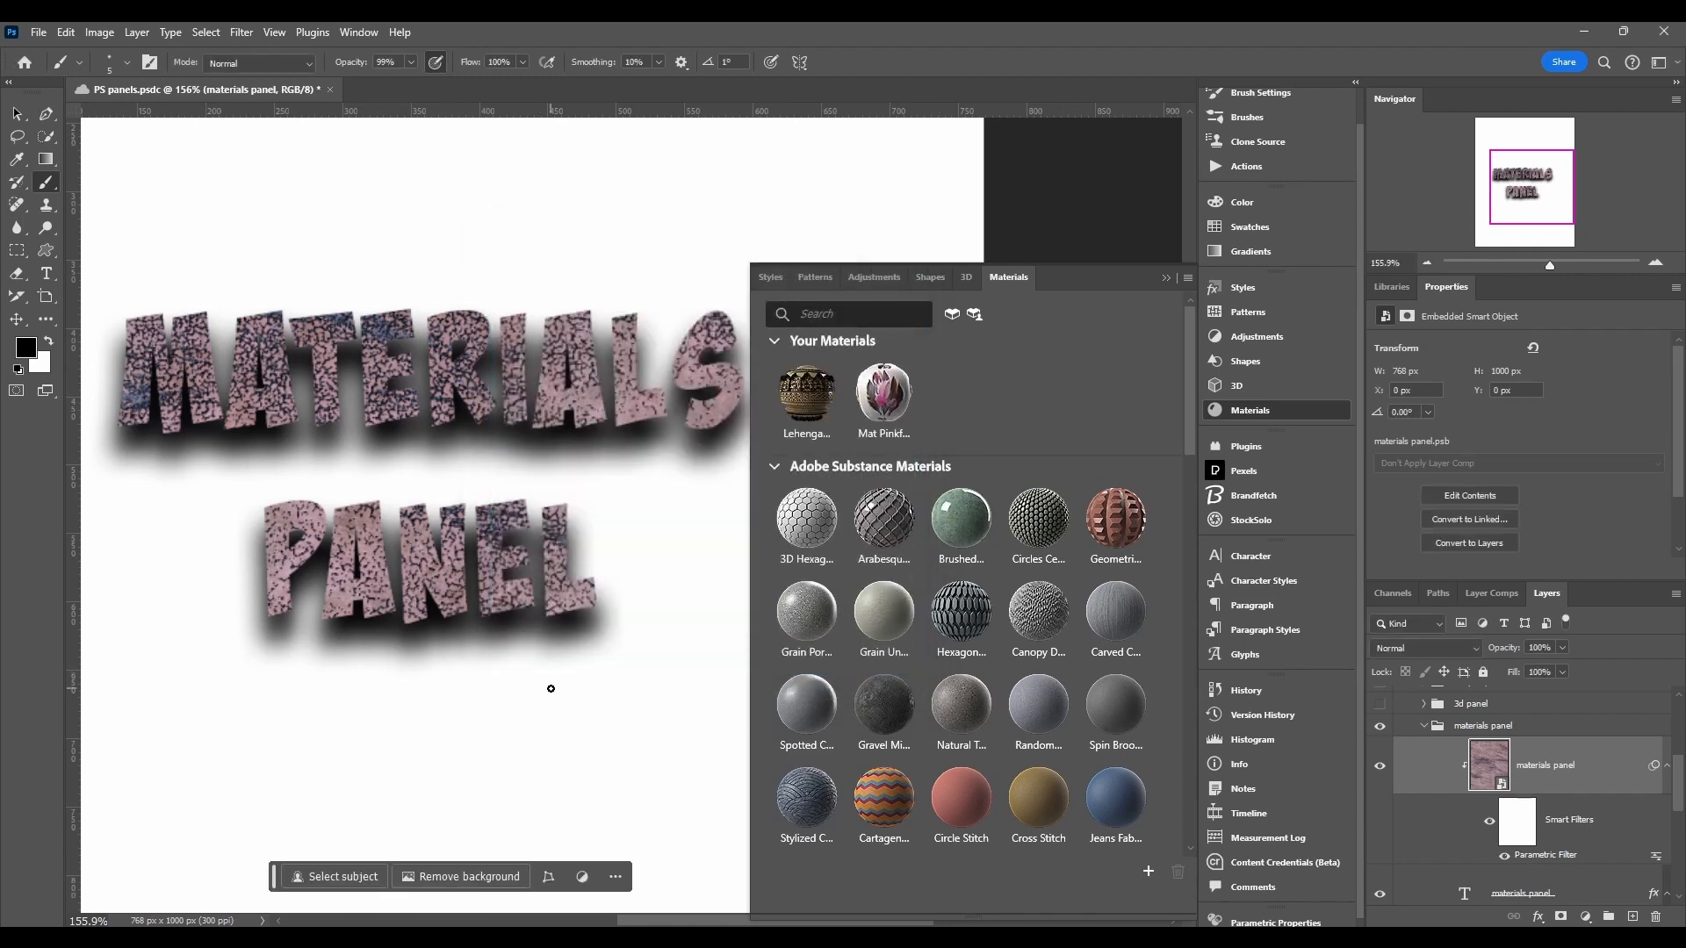
# Step: Open Substance Material Help and read through the Substance 3D materials for Photoshop help page
pyautogui.click(1188, 278)
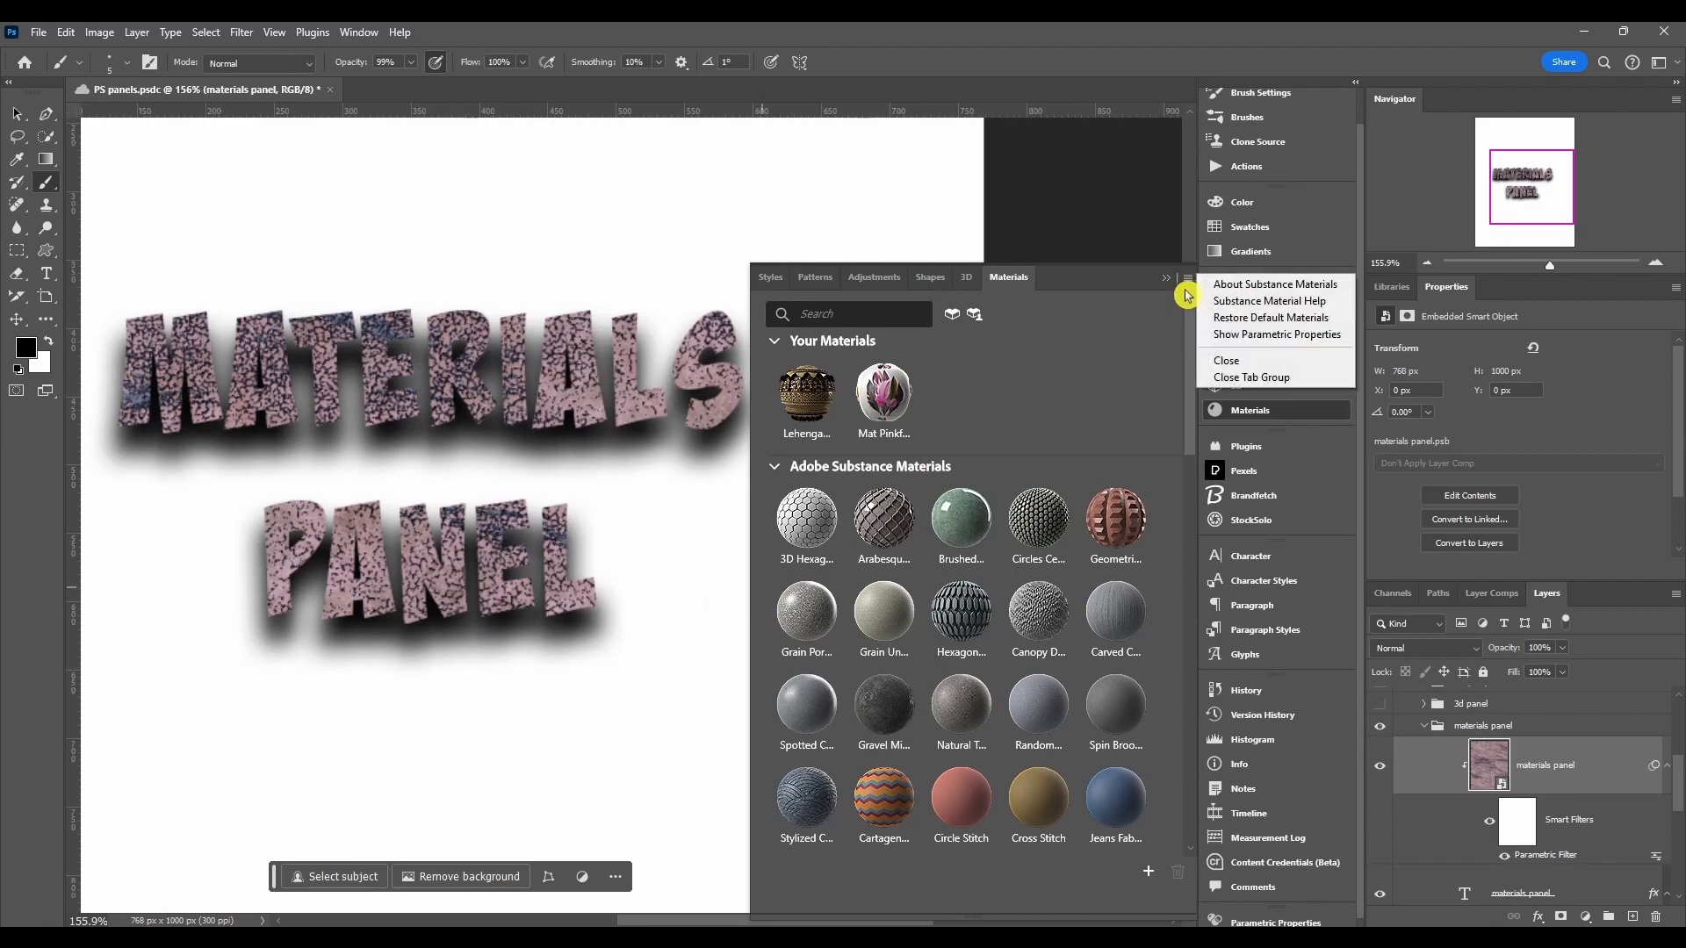
pyautogui.click(1264, 302)
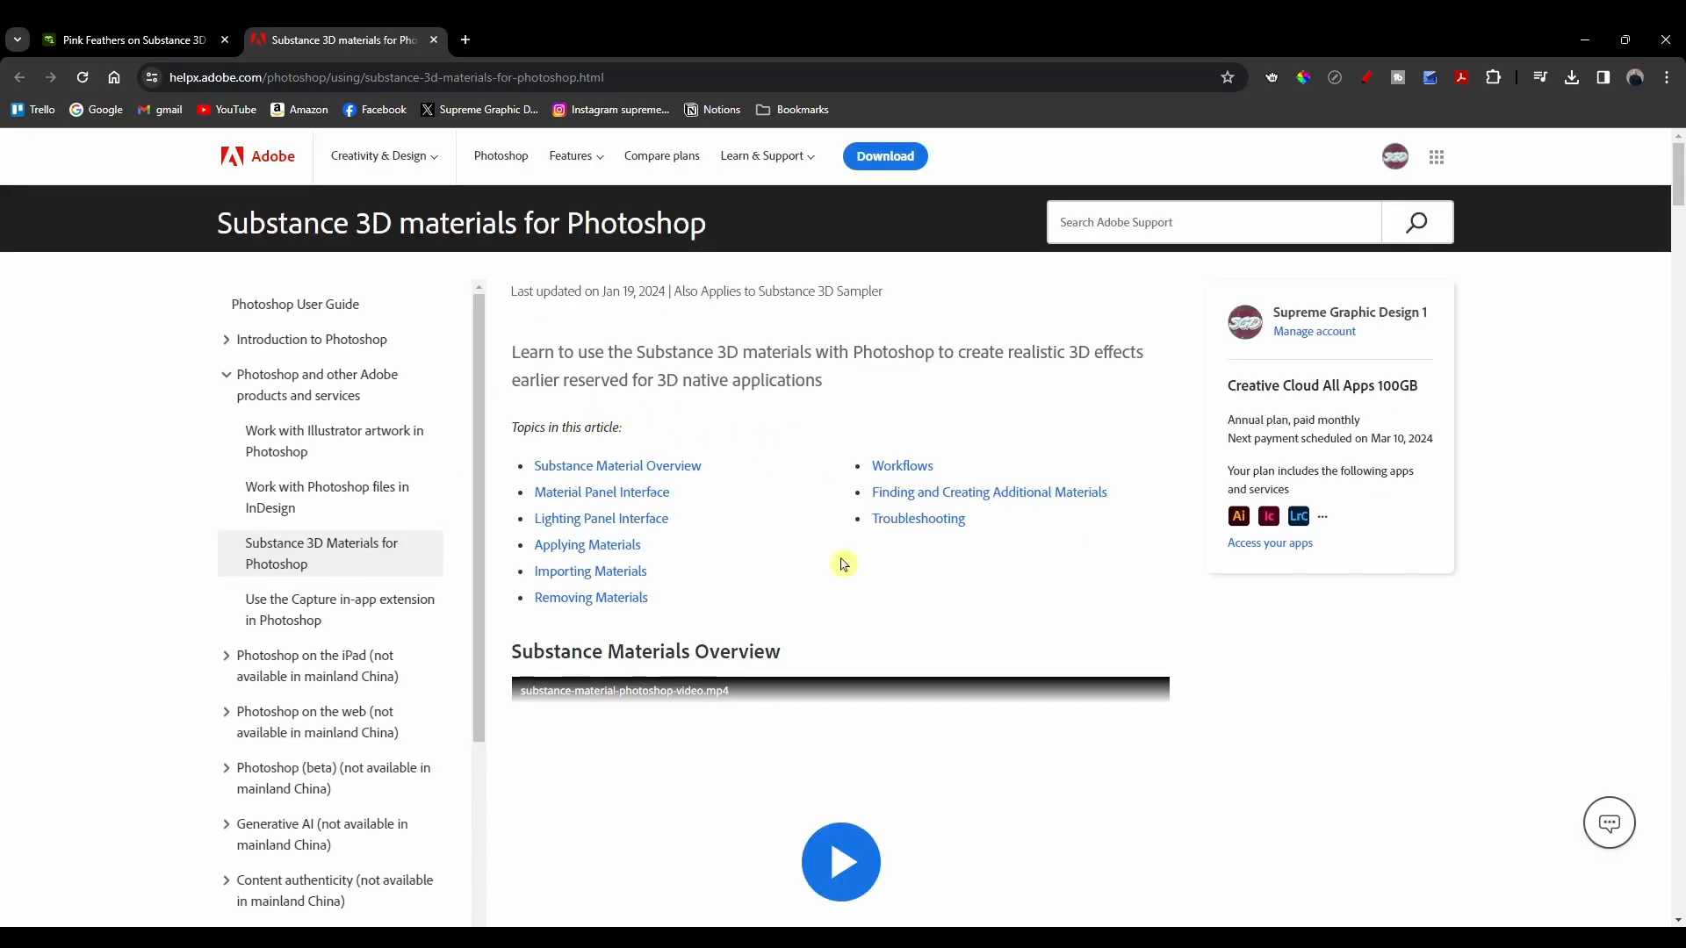
pyautogui.scroll(-5, 764, 613)
pyautogui.scroll(5, 764, 613)
pyautogui.scroll(-2, 764, 613)
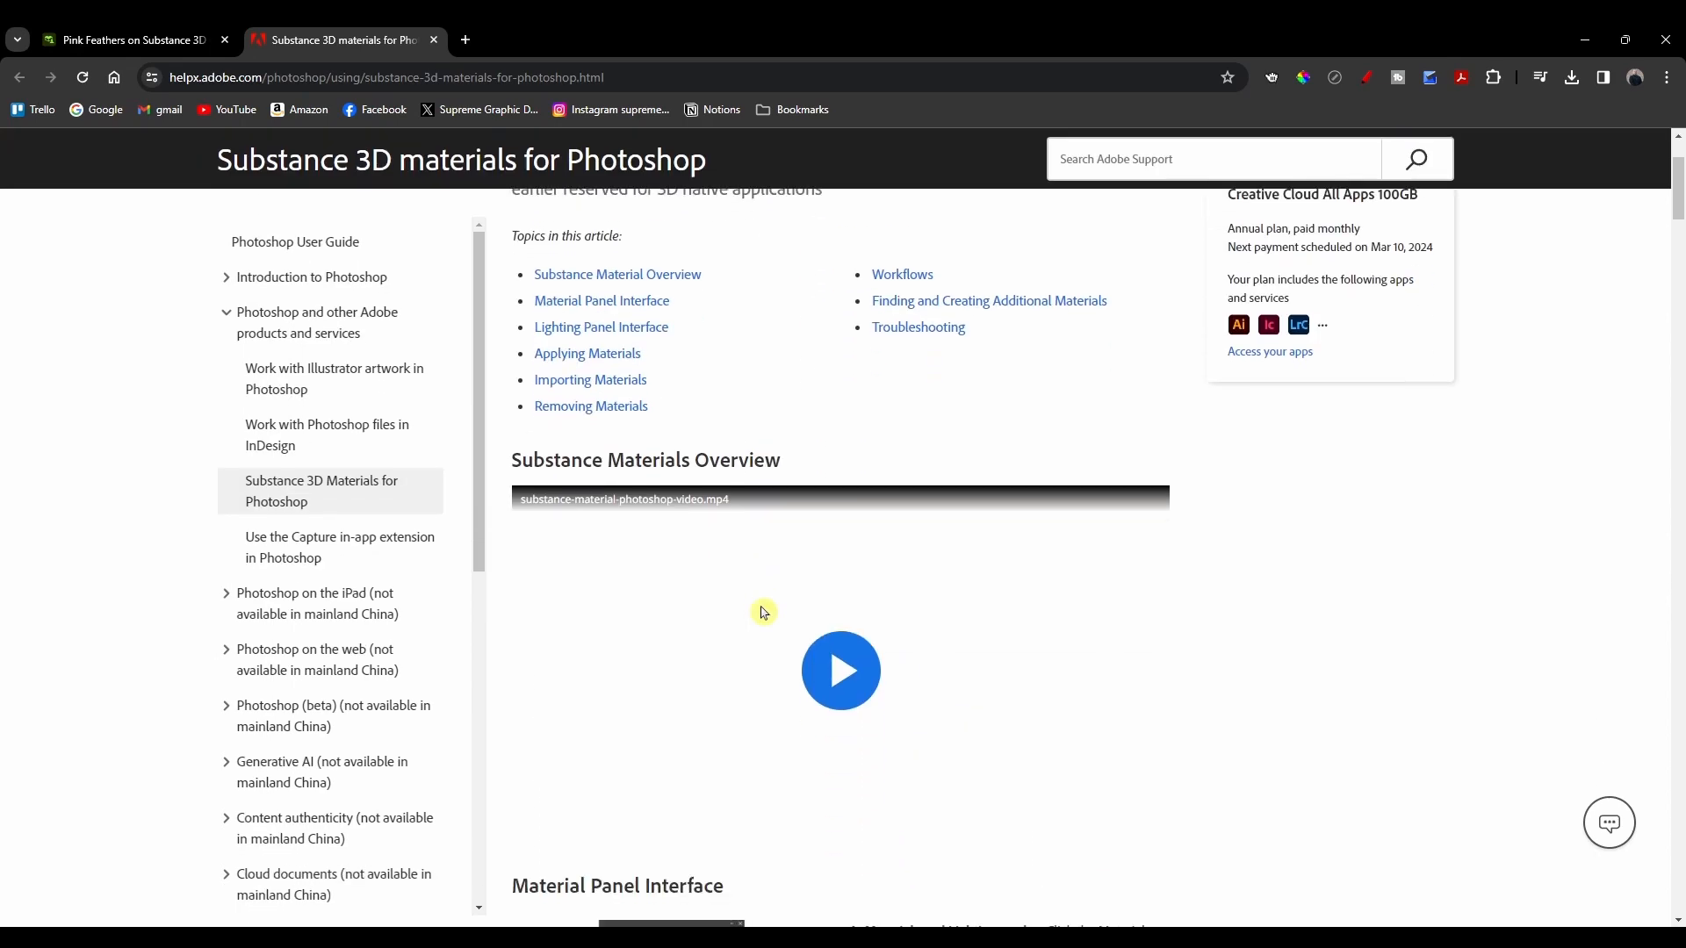
pyautogui.scroll(-7, 764, 613)
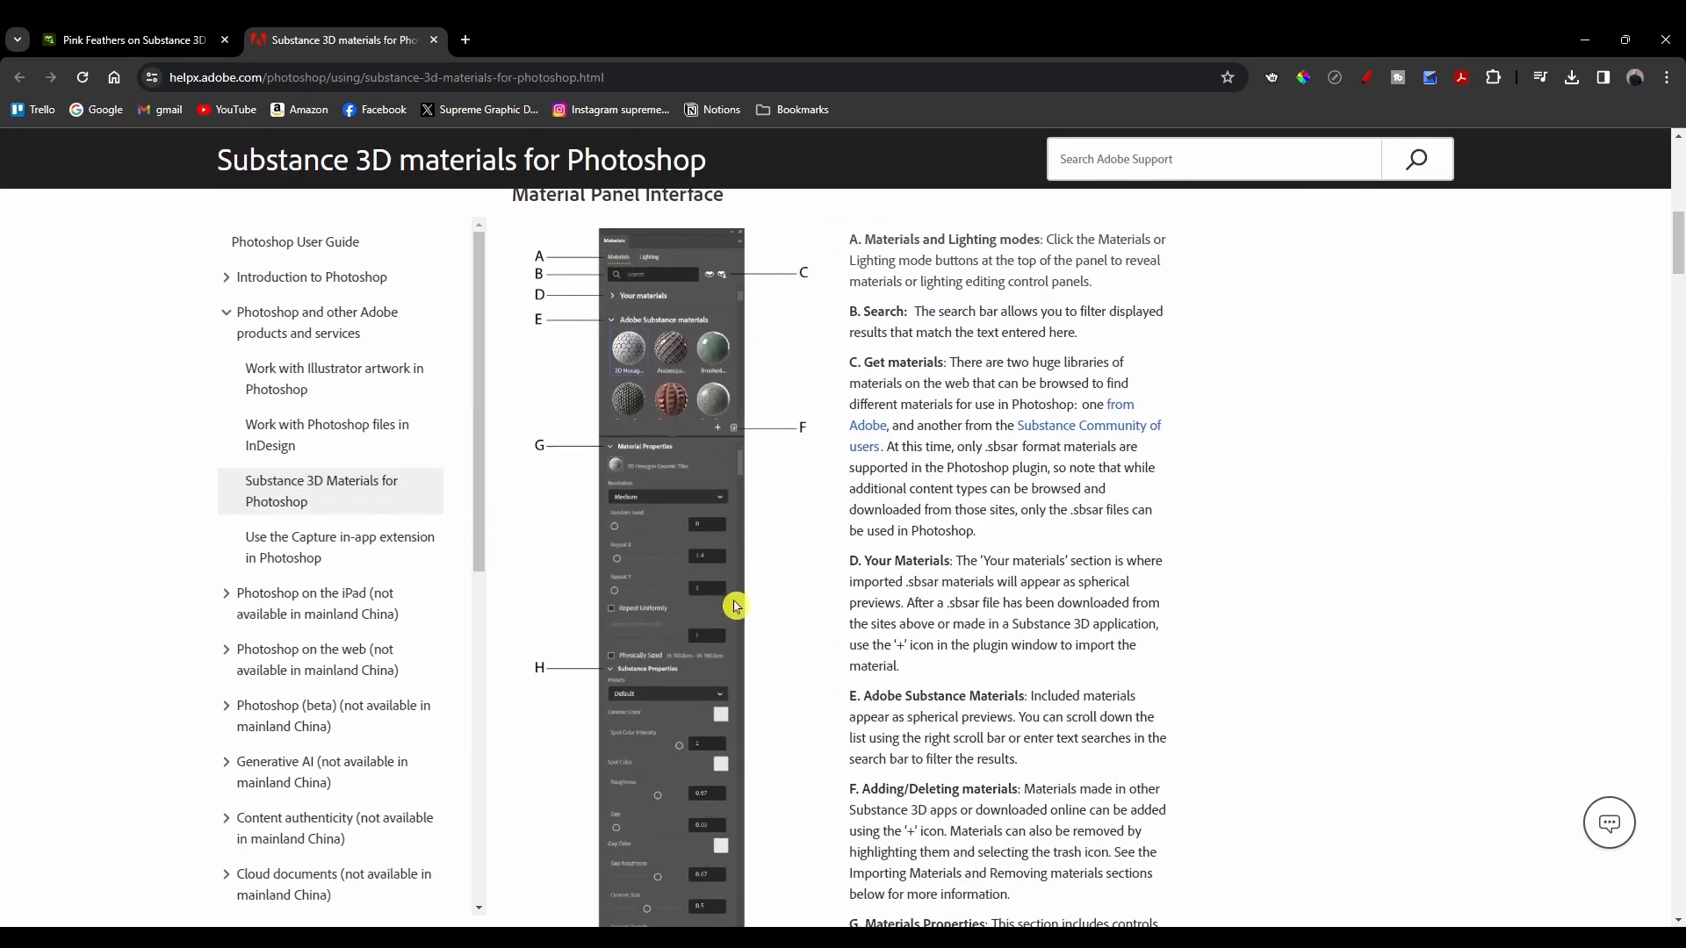
pyautogui.scroll(-6, 735, 606)
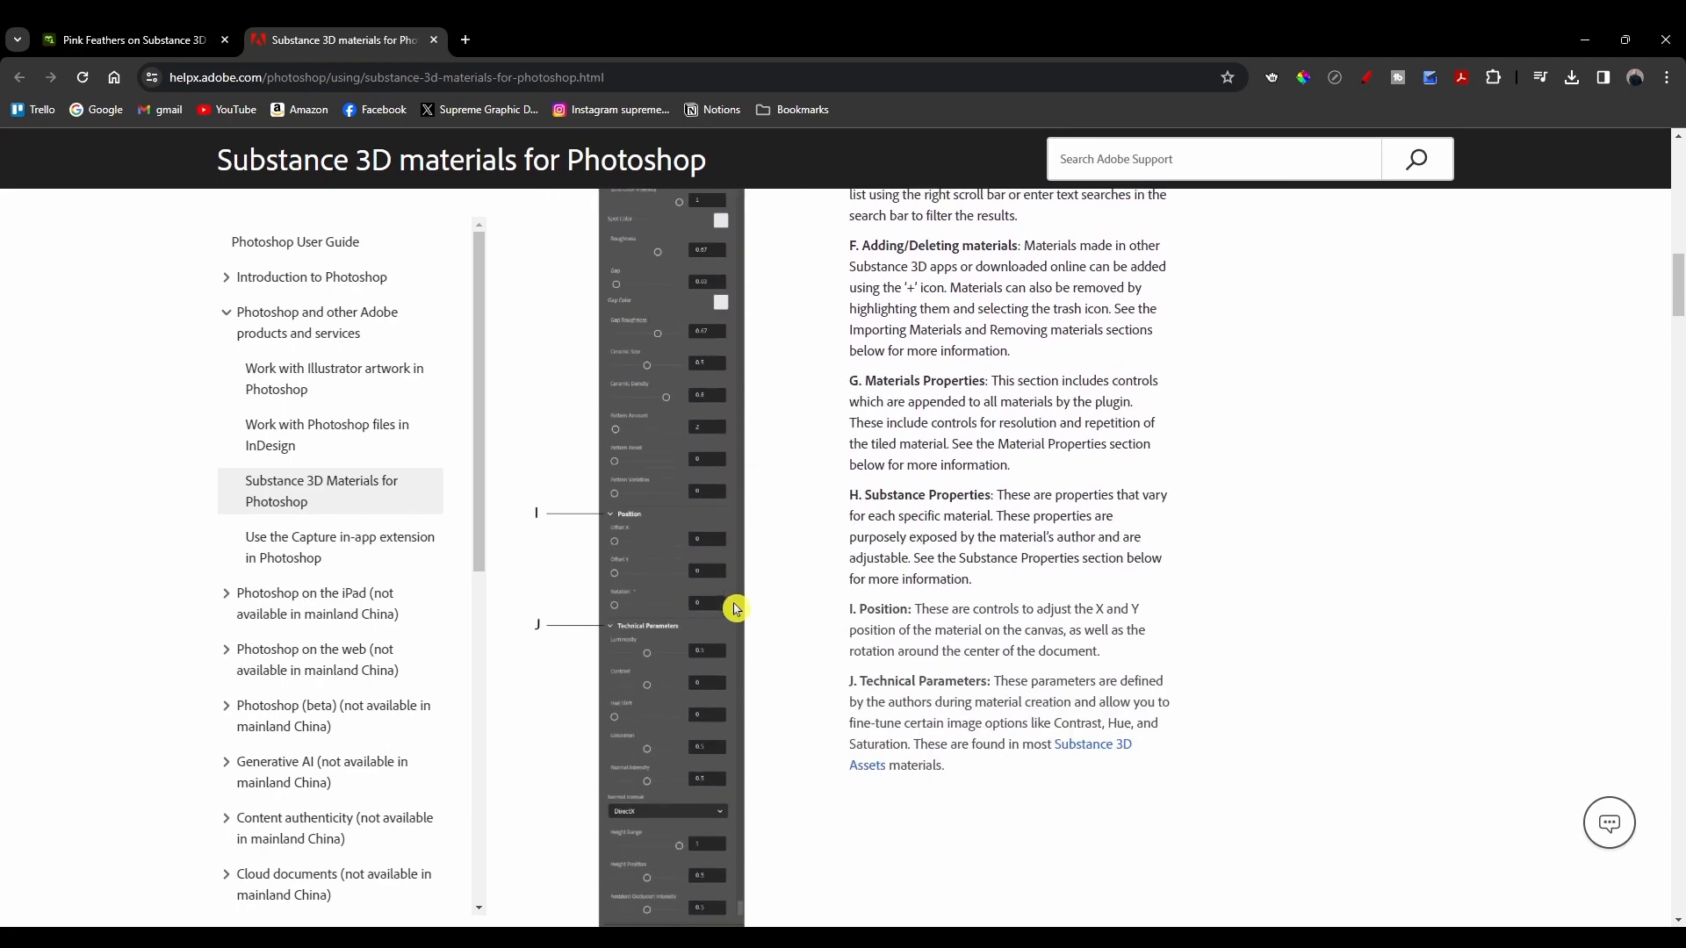
pyautogui.scroll(7, 734, 608)
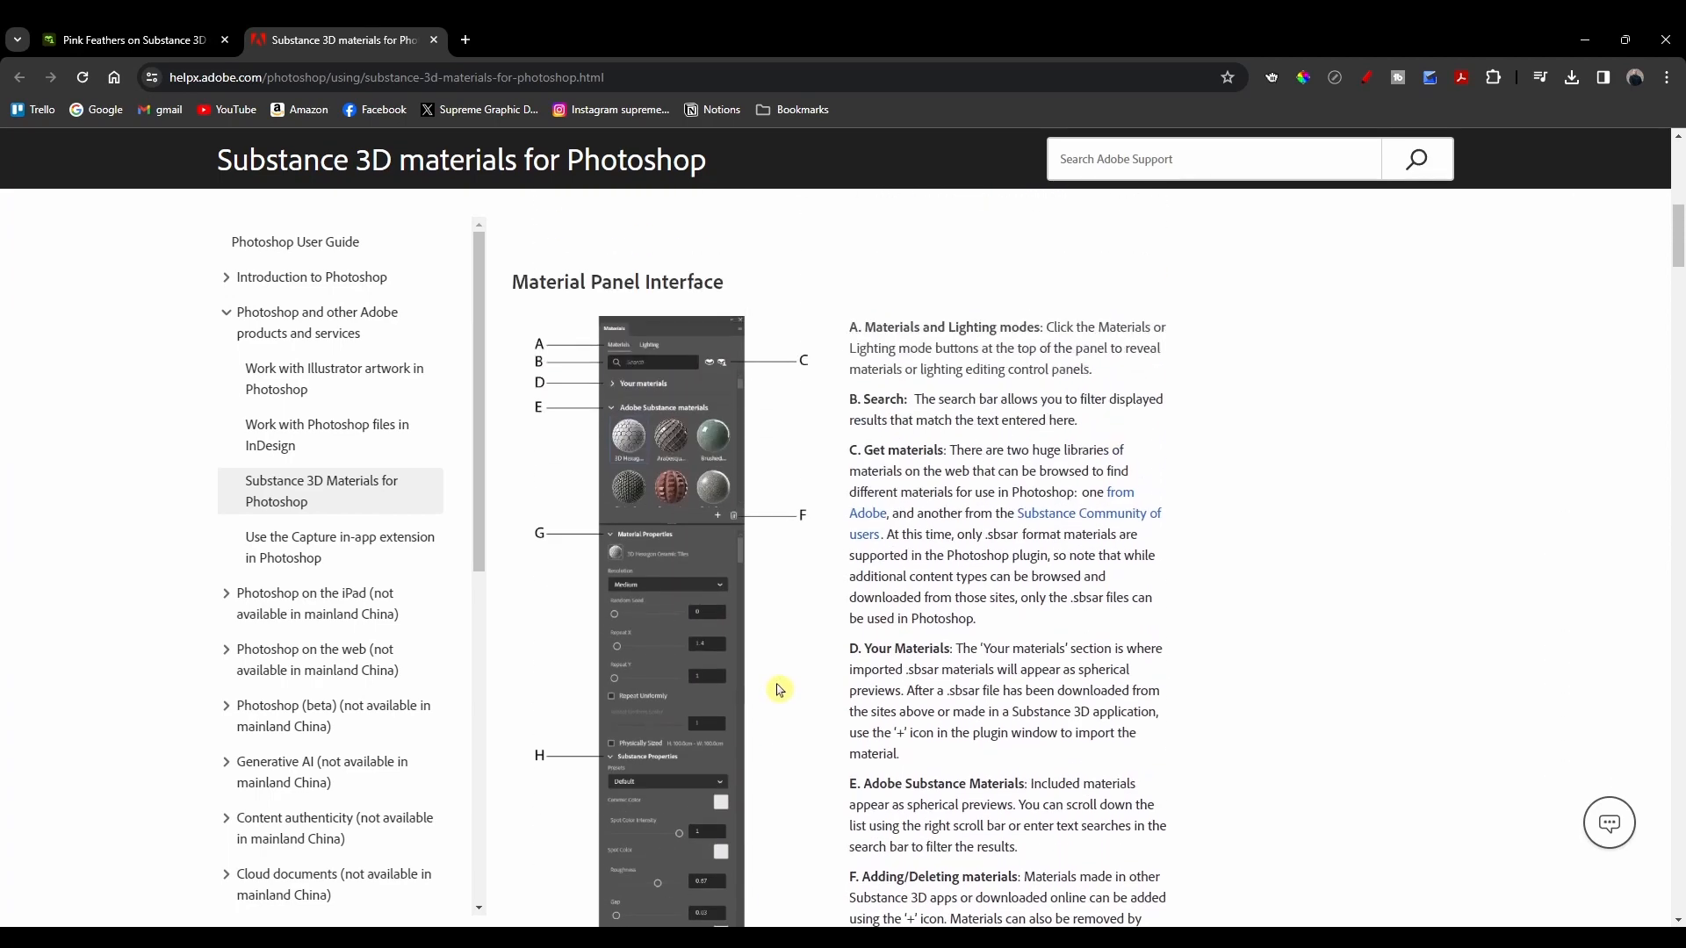
pyautogui.scroll(-10, 784, 659)
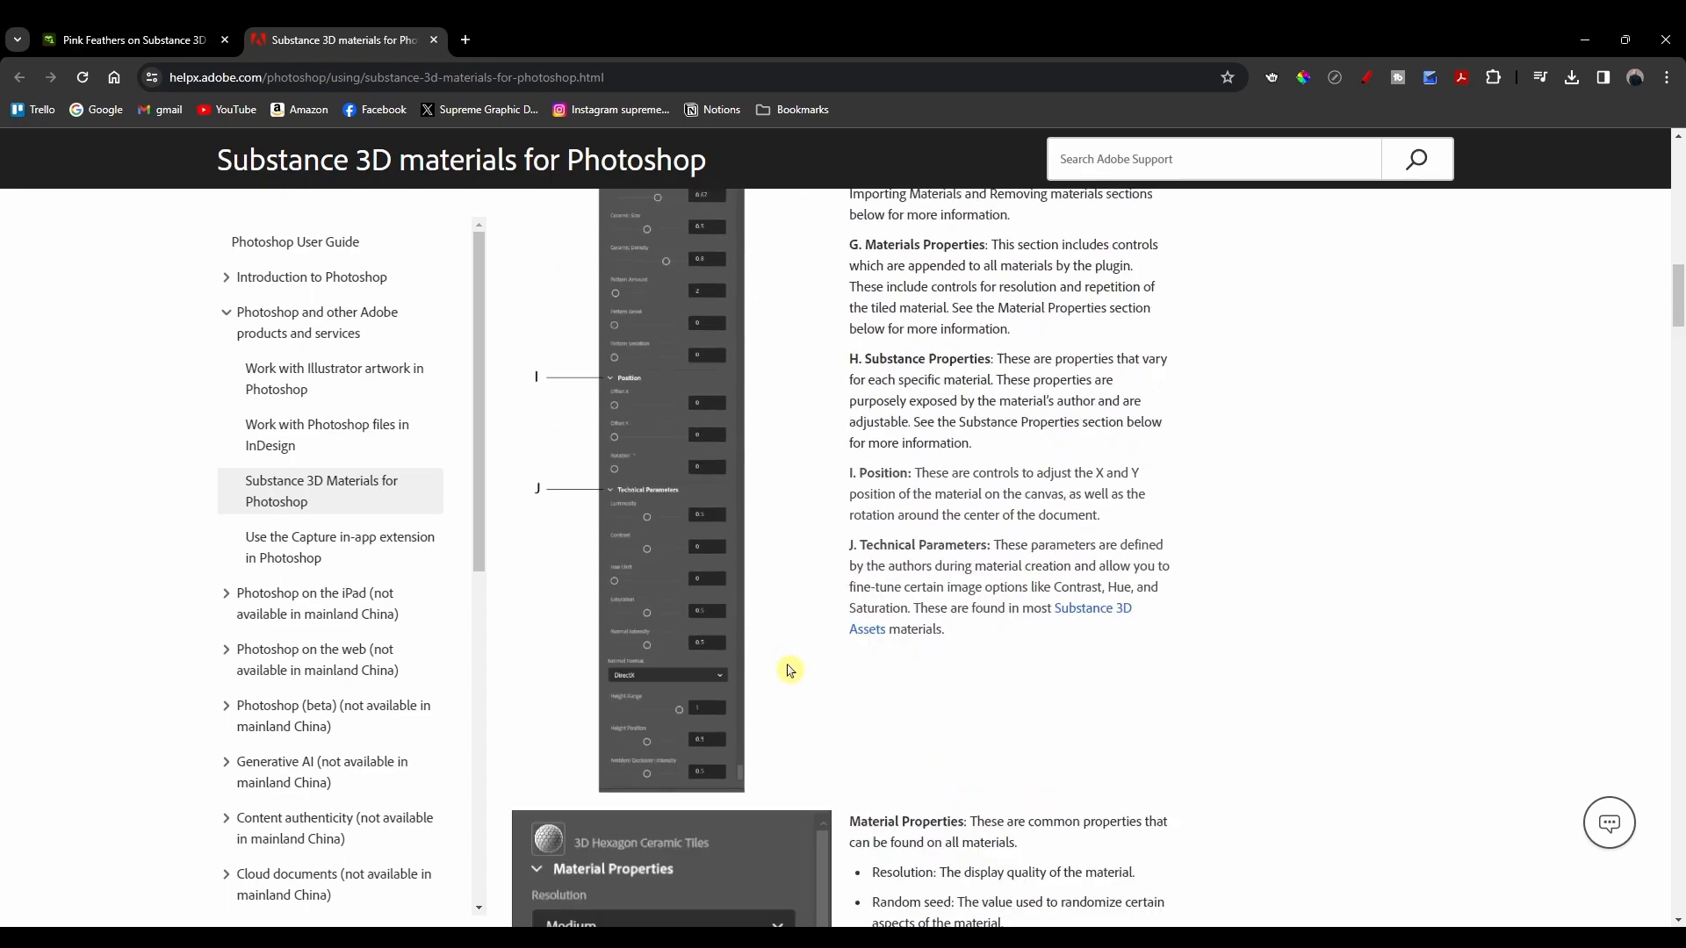
pyautogui.scroll(-10, 790, 672)
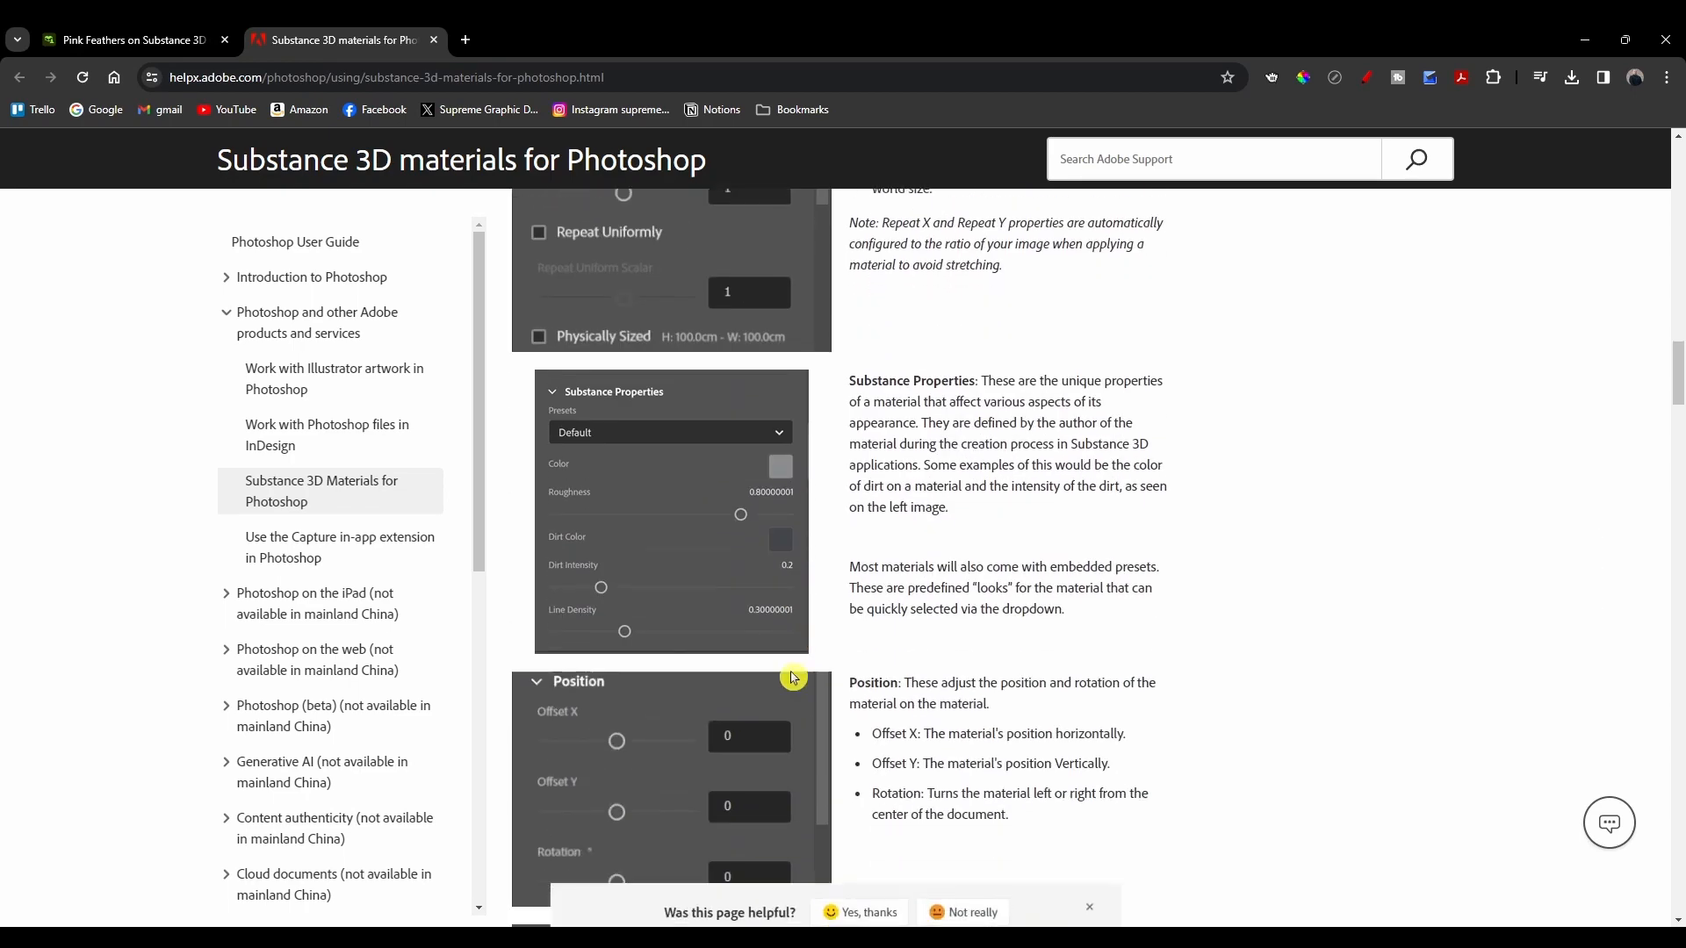
pyautogui.scroll(-10, 794, 679)
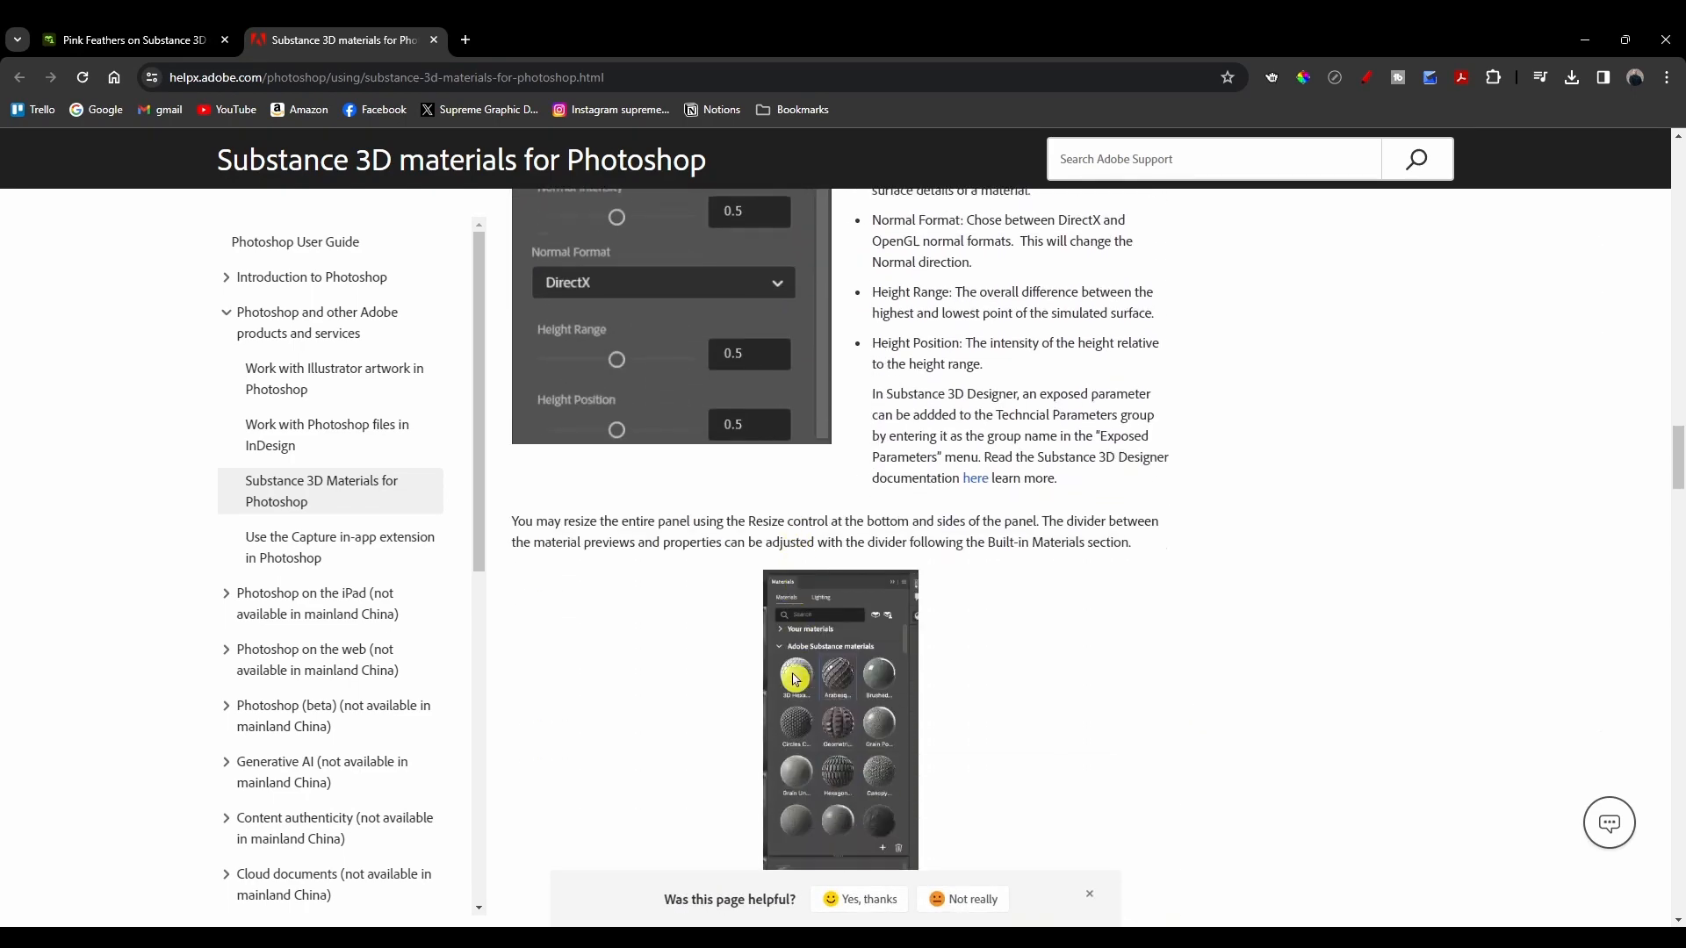
pyautogui.scroll(-10, 795, 679)
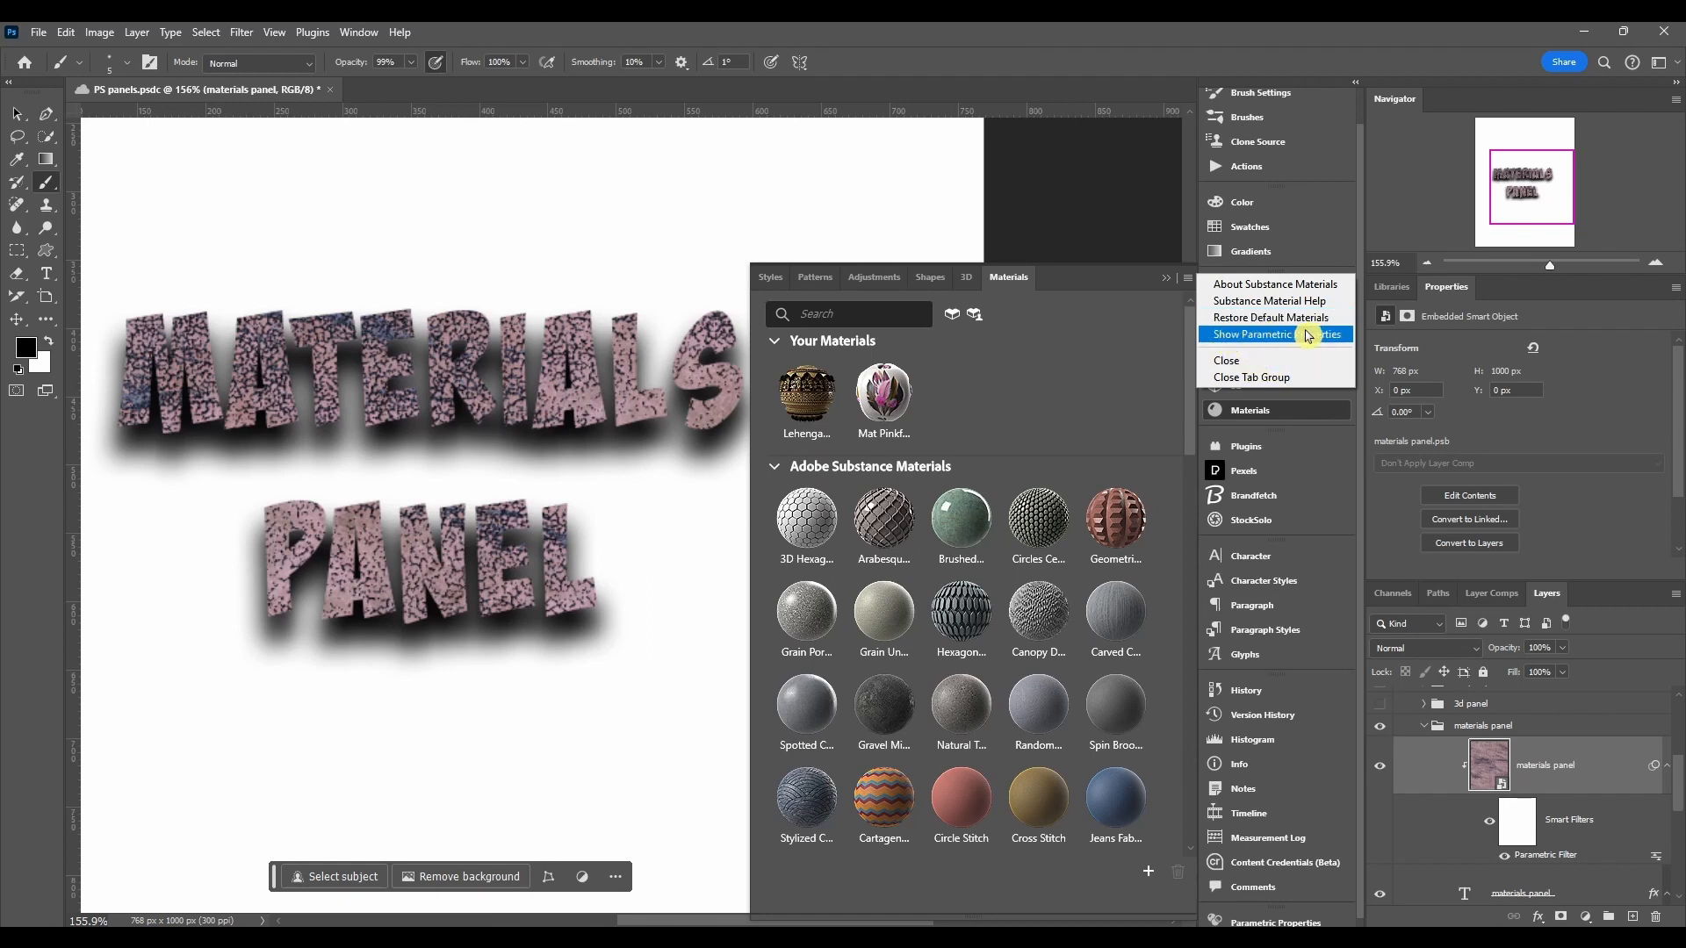
# Step: Show Parametric Properties from the Materials panel menu and dock it as a panel beside Materials
pyautogui.click(1260, 334)
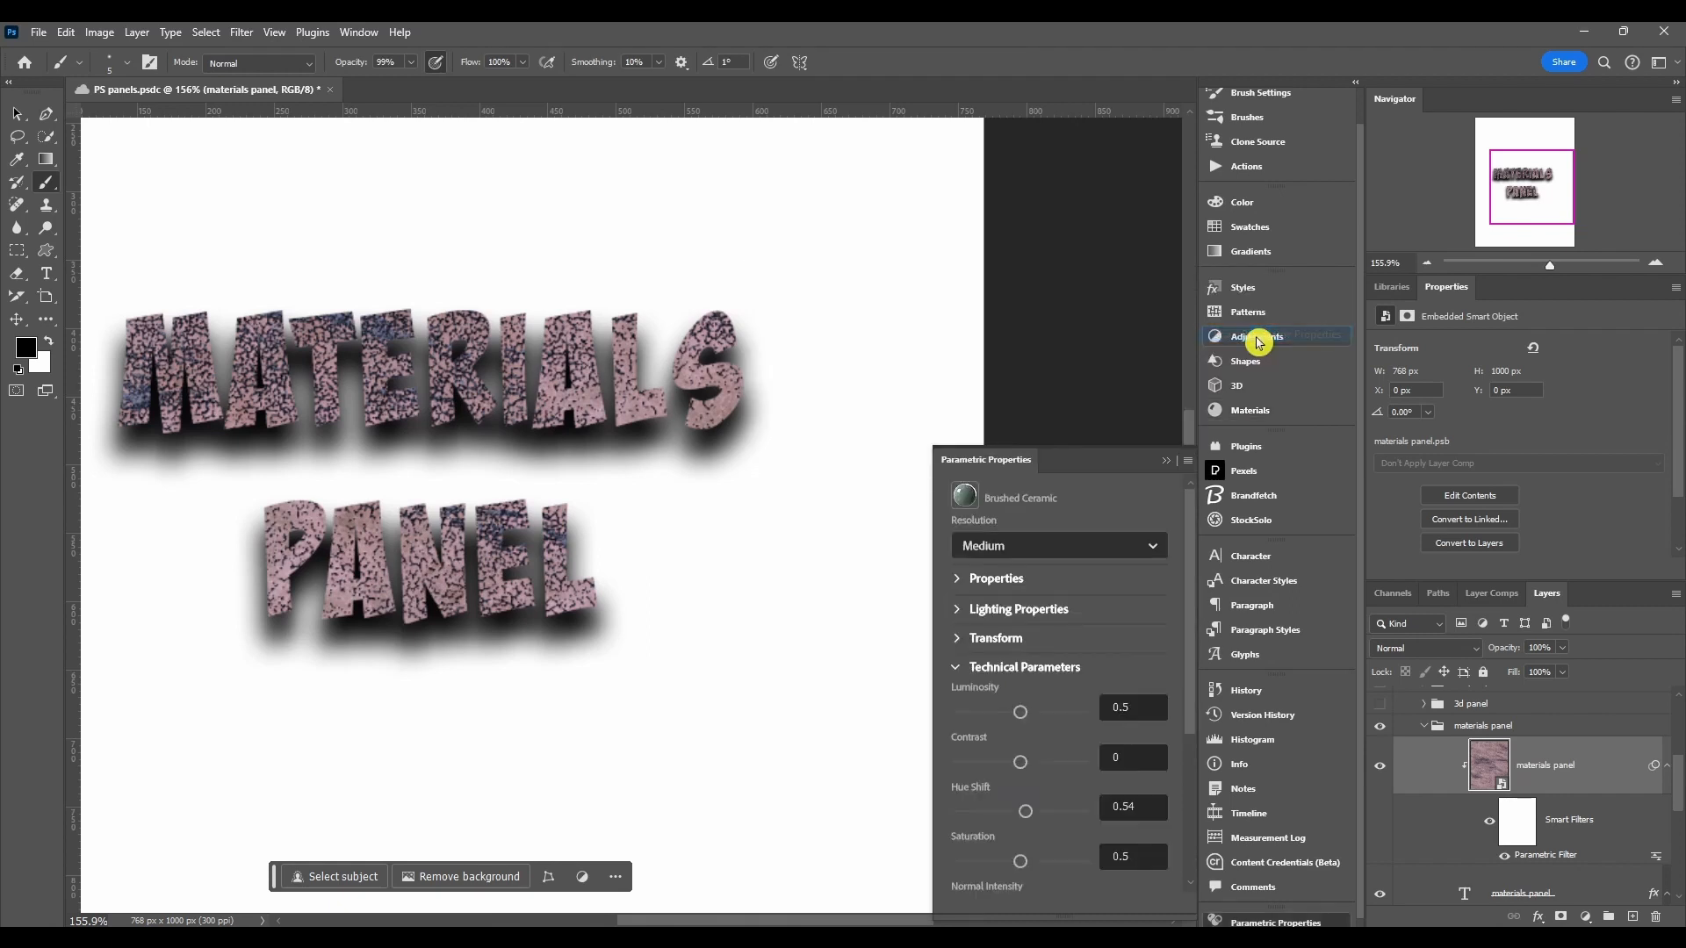
pyautogui.moveTo(1073, 460)
pyautogui.mouseDown()
pyautogui.moveTo(1016, 475)
pyautogui.moveTo(1084, 466)
pyautogui.mouseUp()
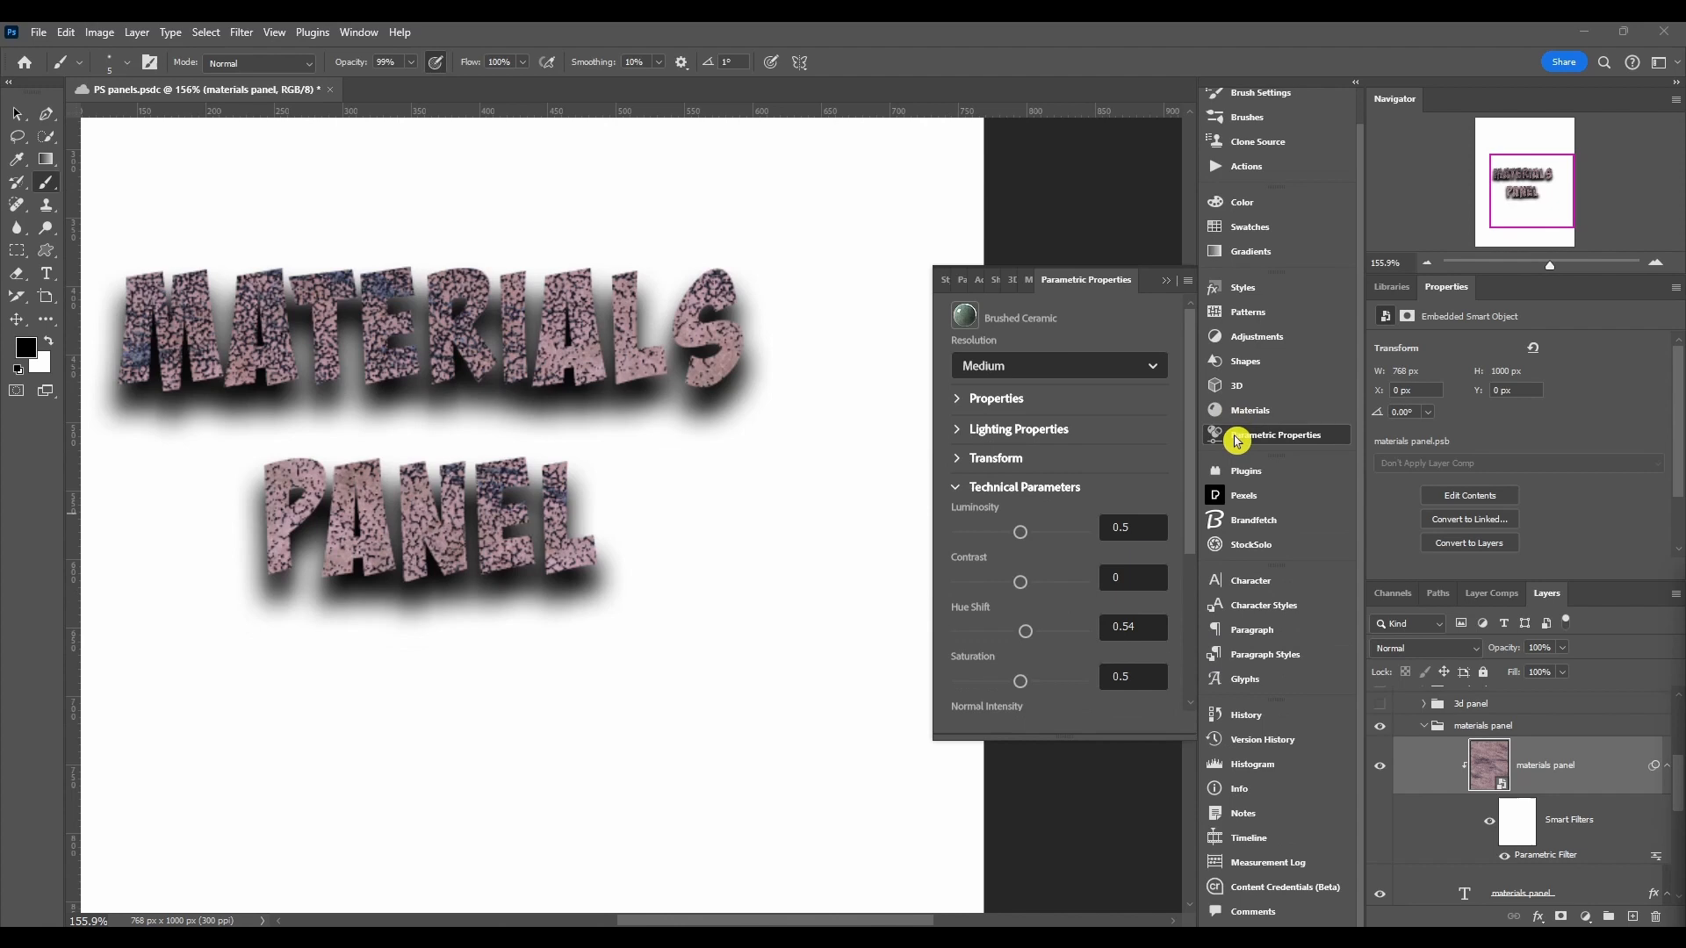
pyautogui.click(1236, 441)
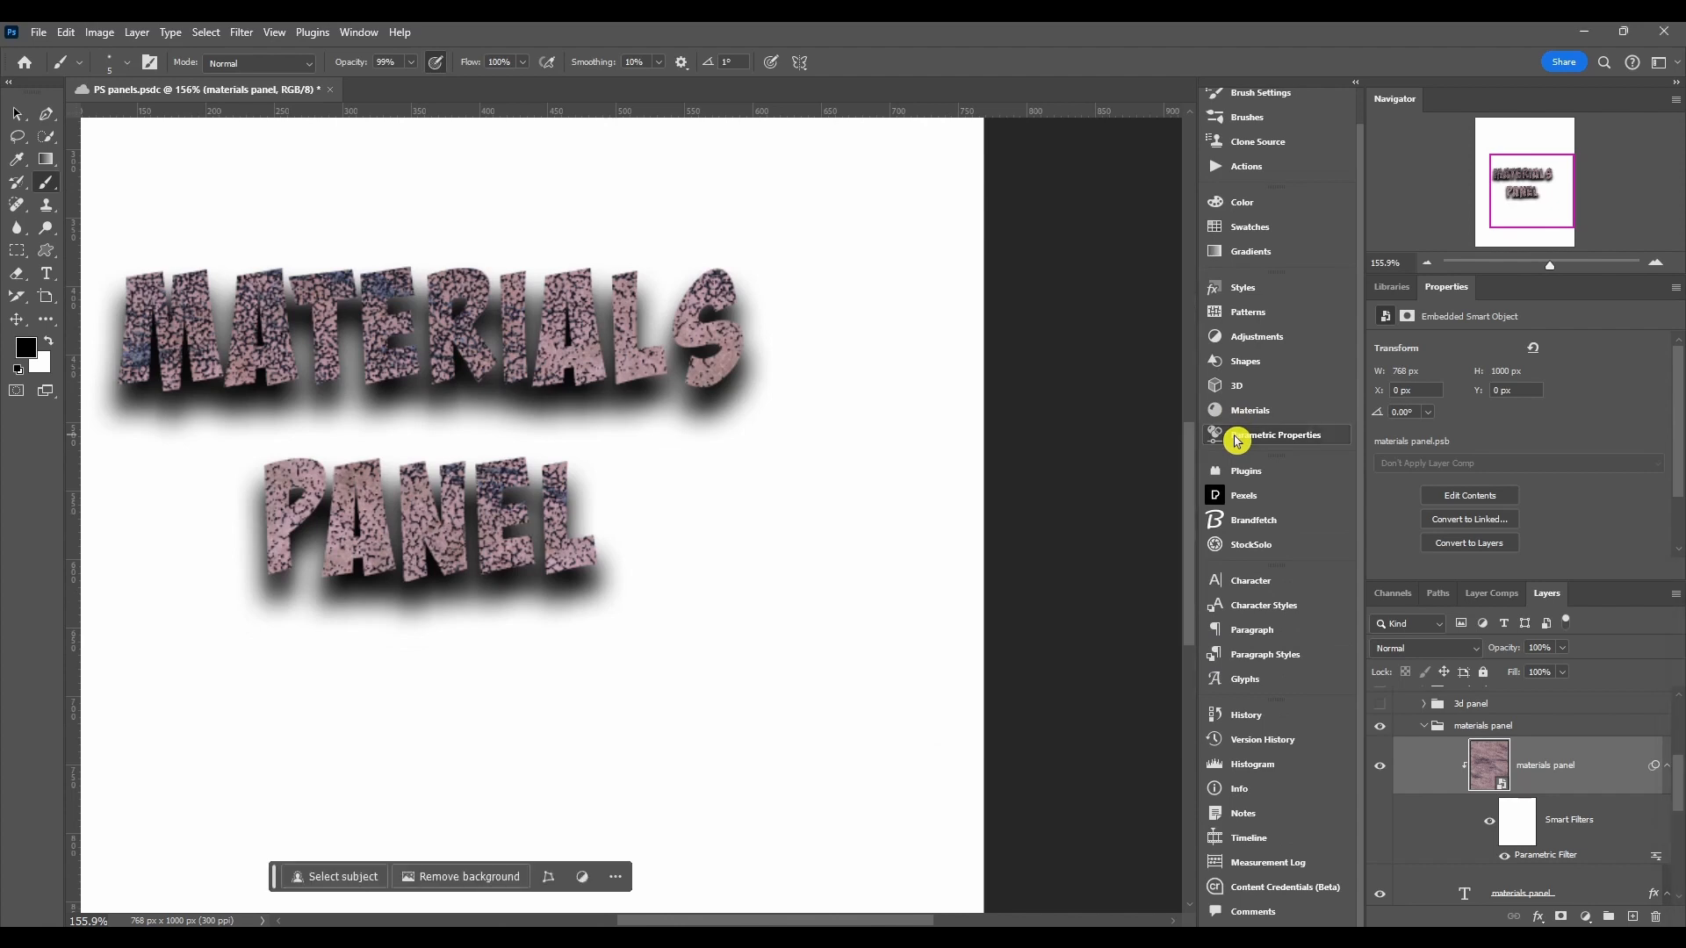
pyautogui.click(1232, 438)
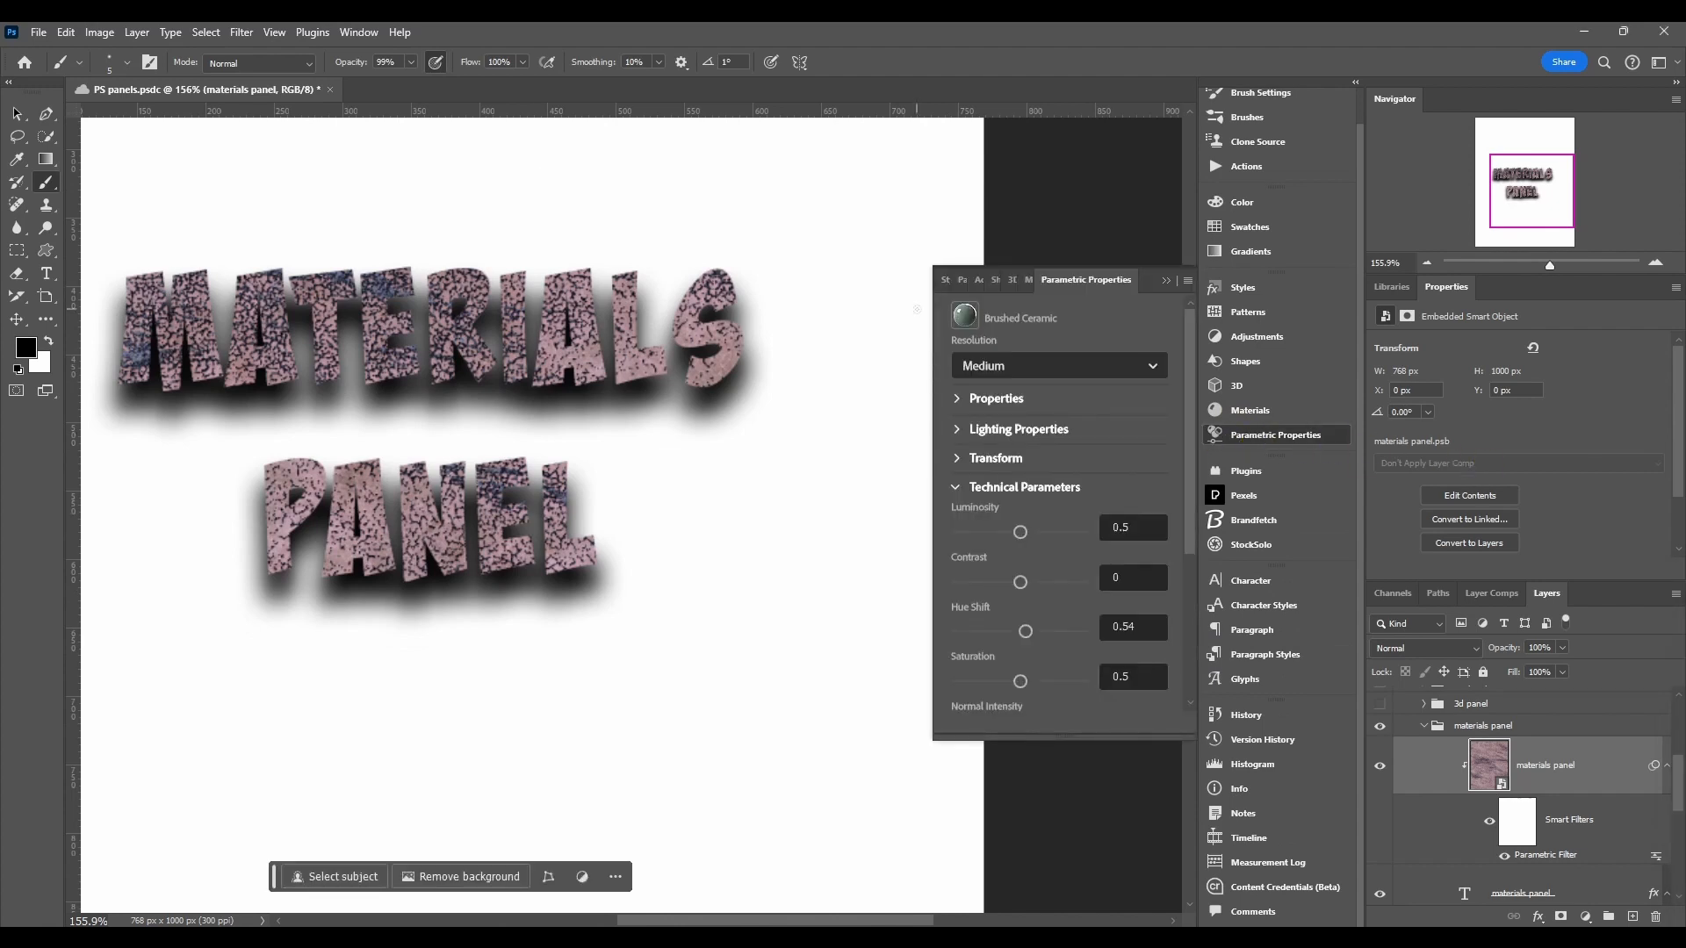
# Step: Review the Window menu and the Materials panel menu options
pyautogui.click(360, 33)
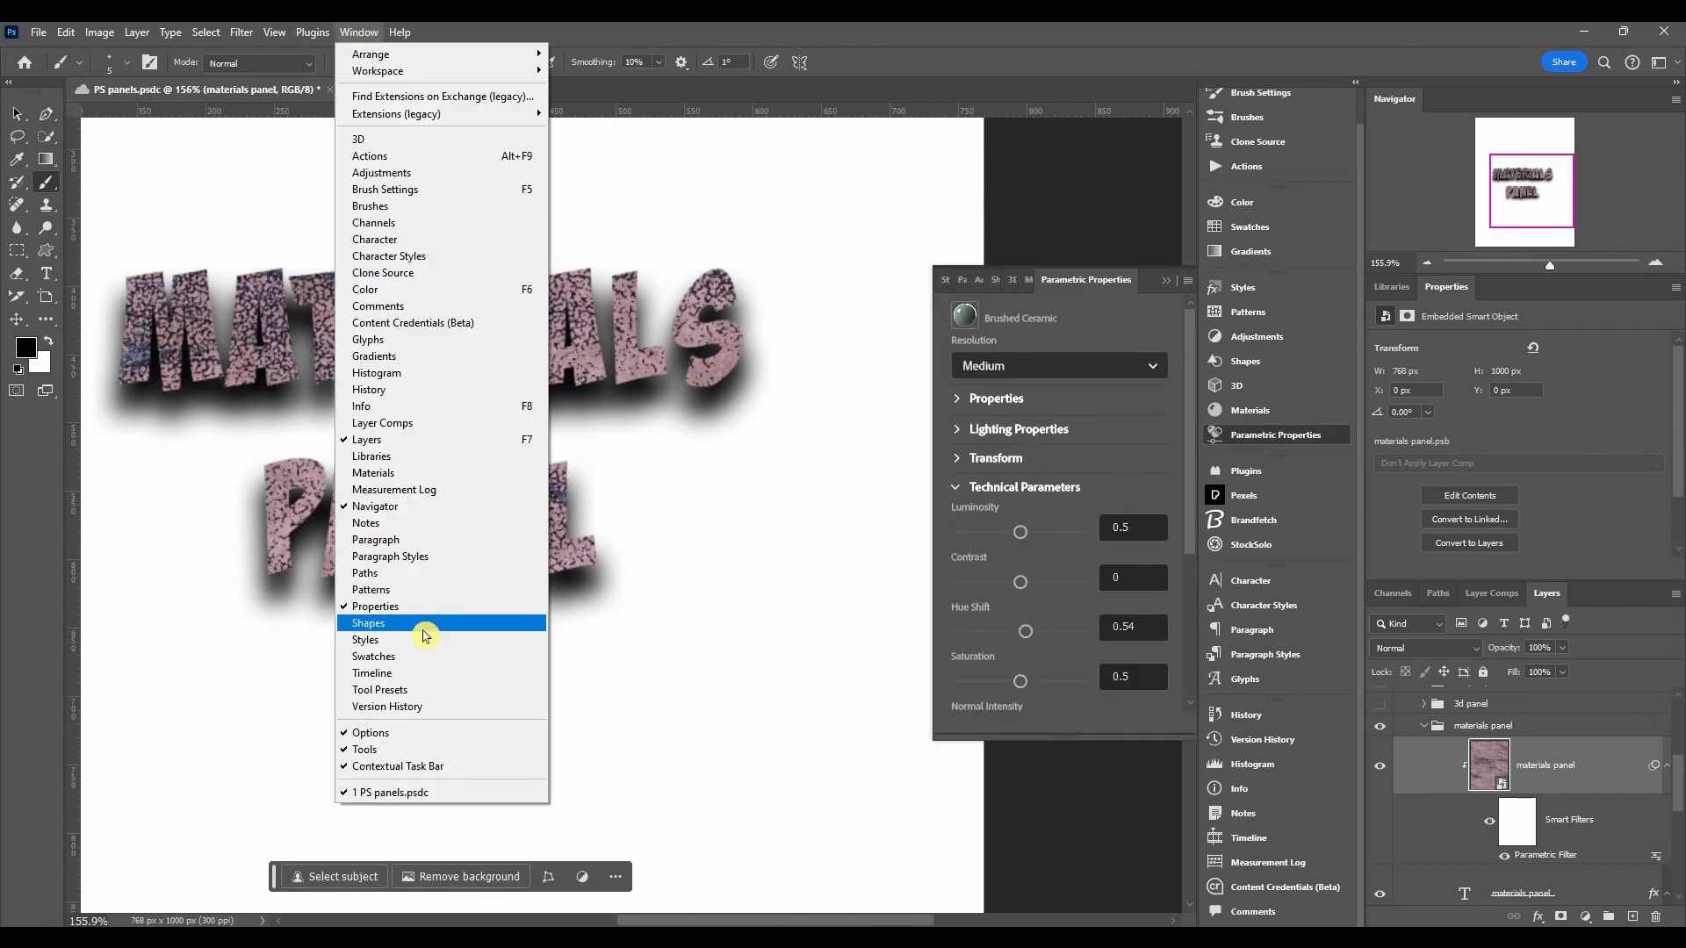
pyautogui.click(370, 32)
pyautogui.click(1217, 411)
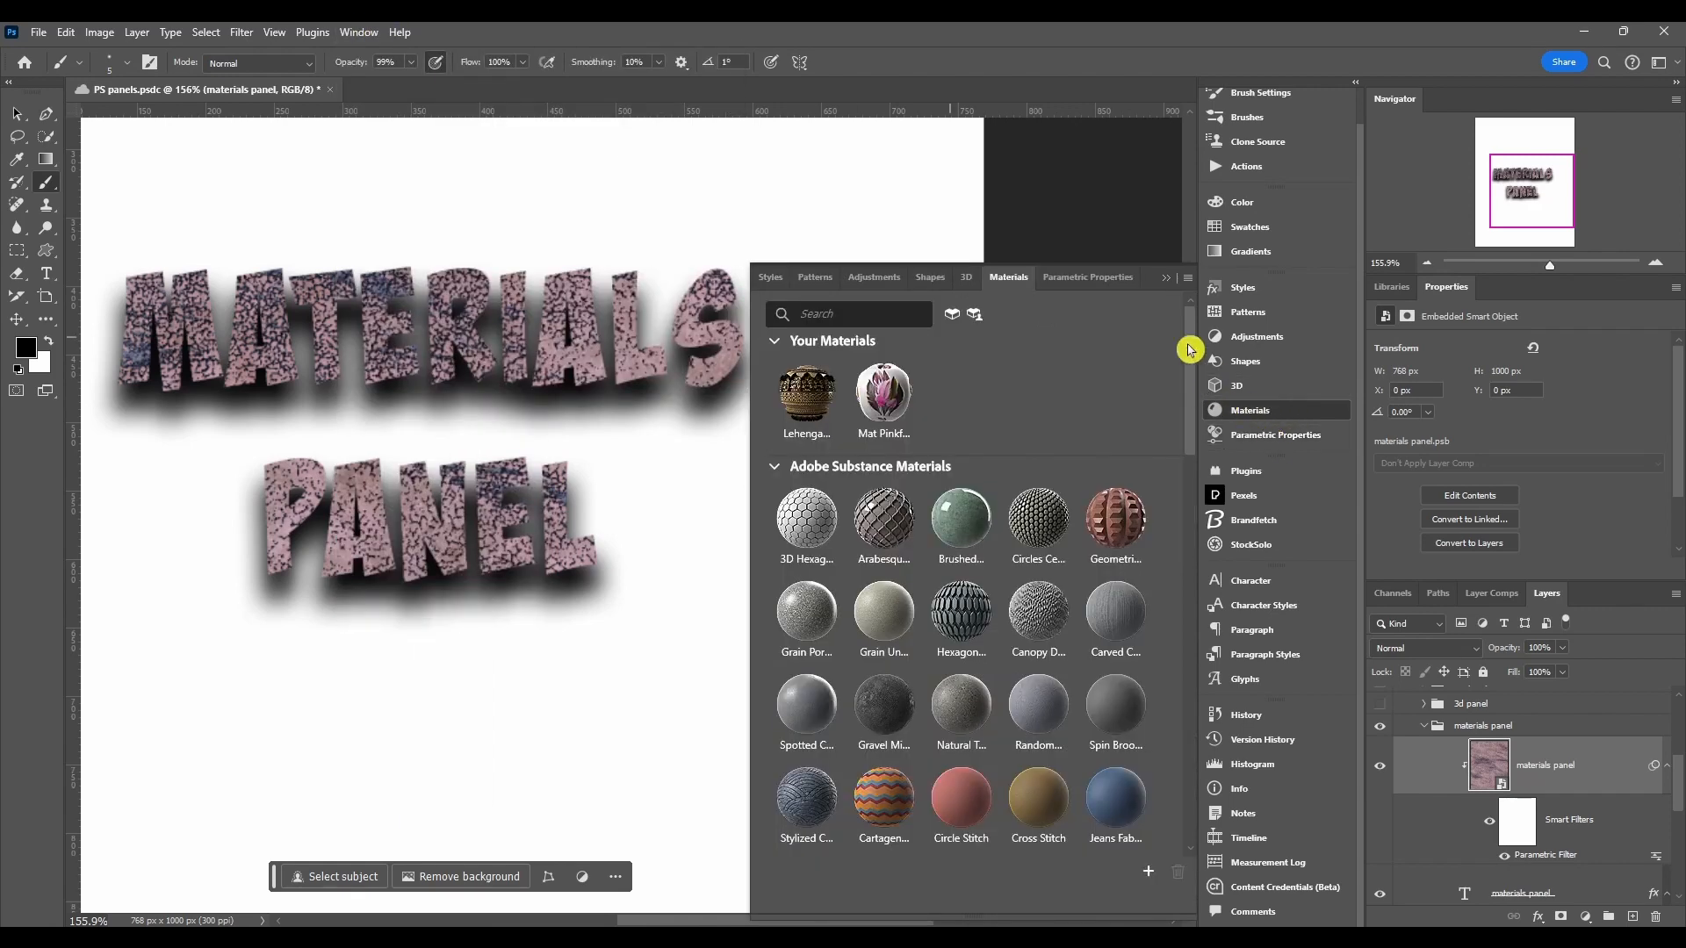
pyautogui.click(1187, 277)
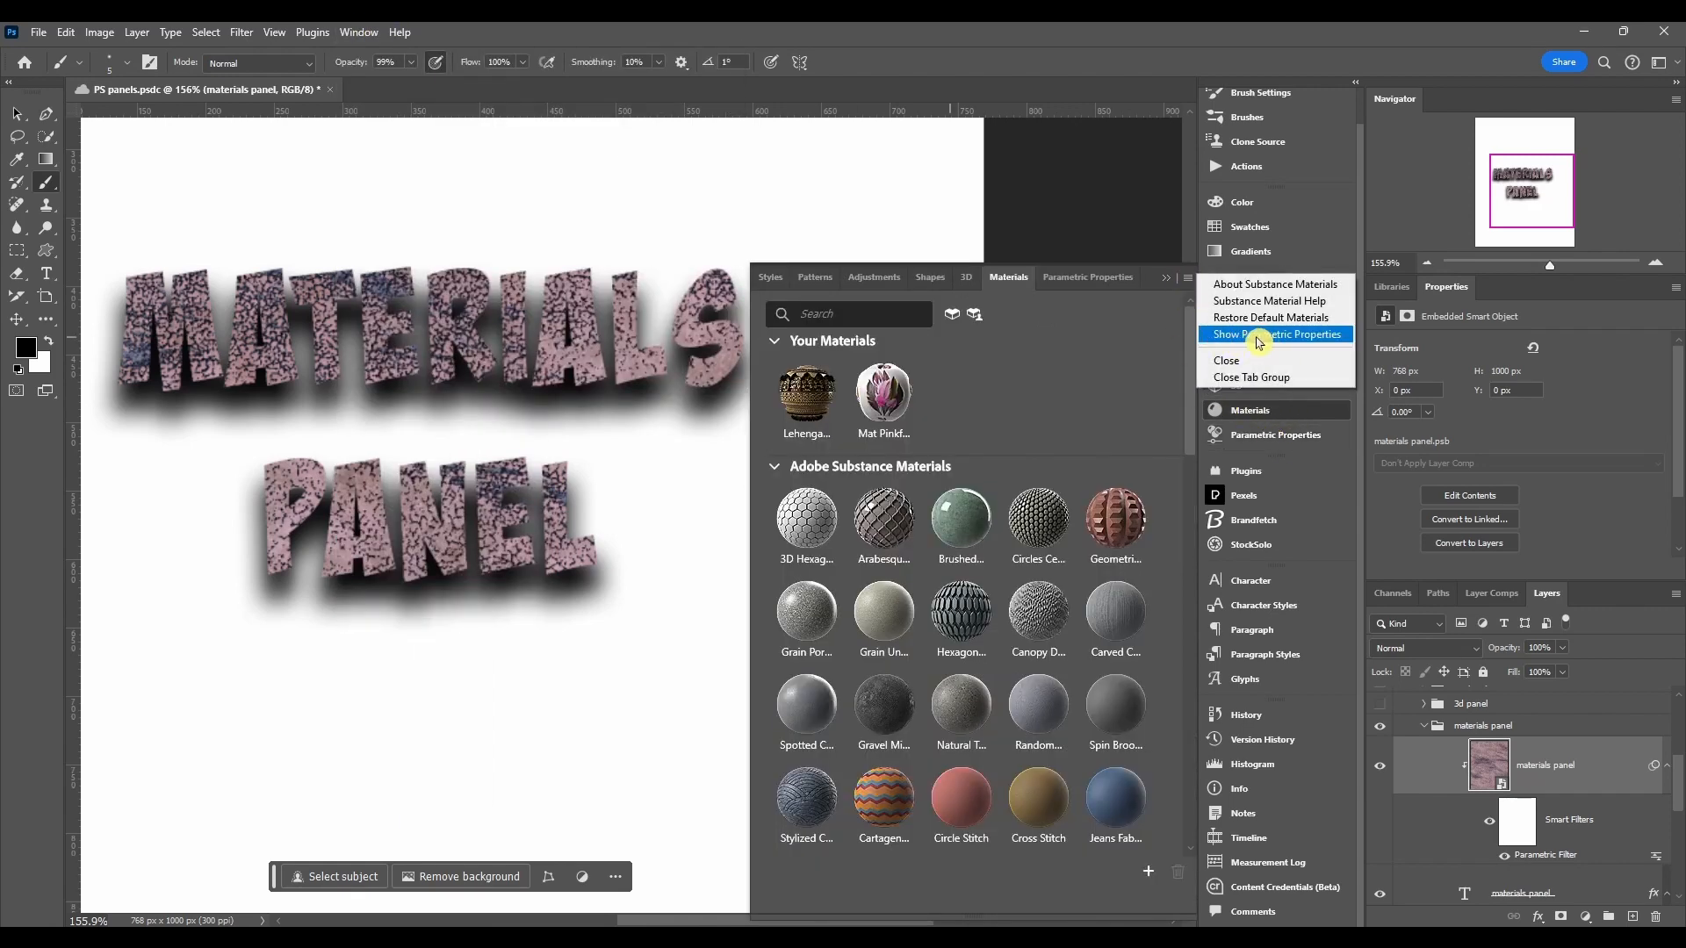
pyautogui.click(1189, 279)
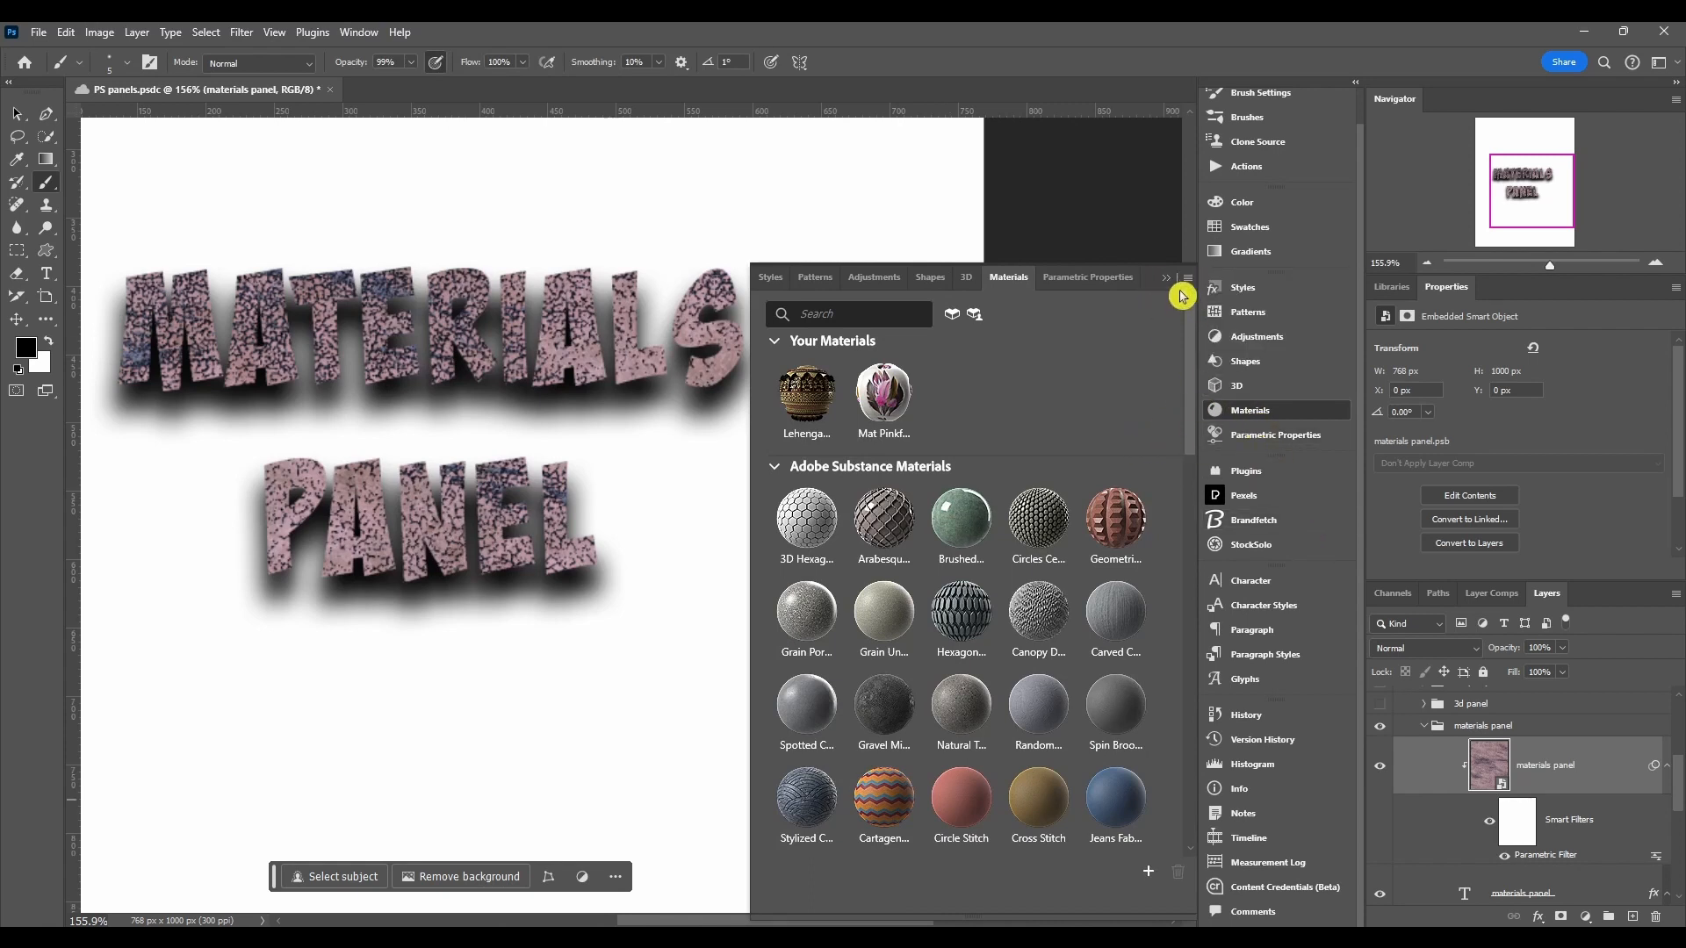
pyautogui.click(1187, 277)
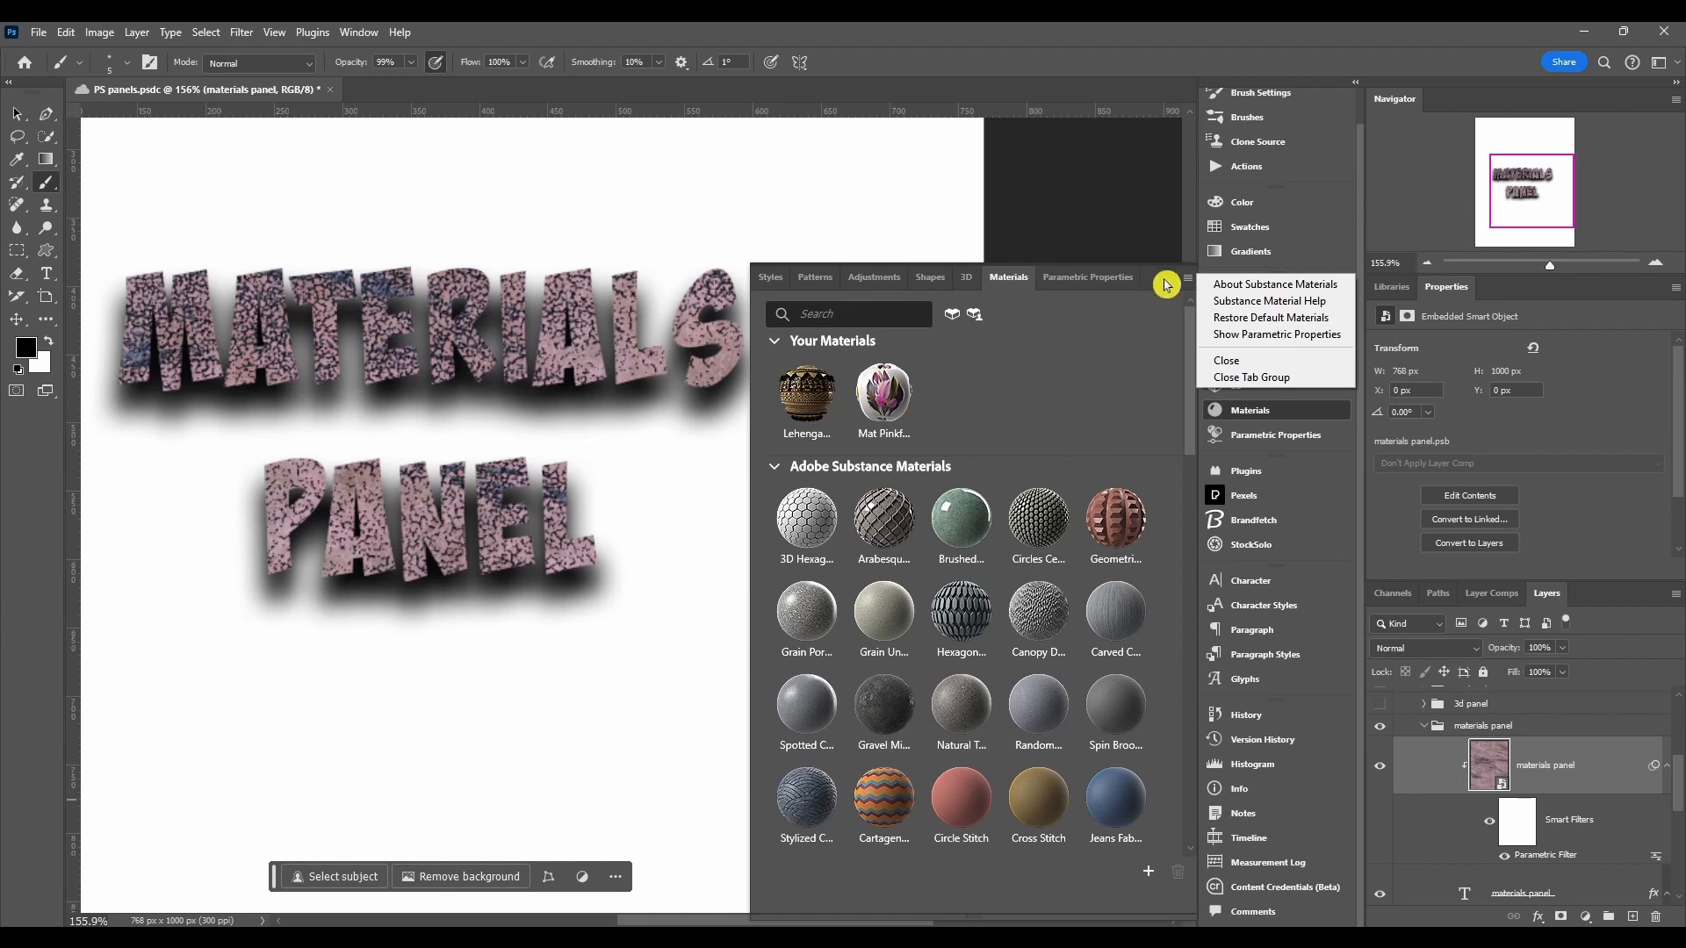
pyautogui.click(355, 35)
pyautogui.click(355, 35)
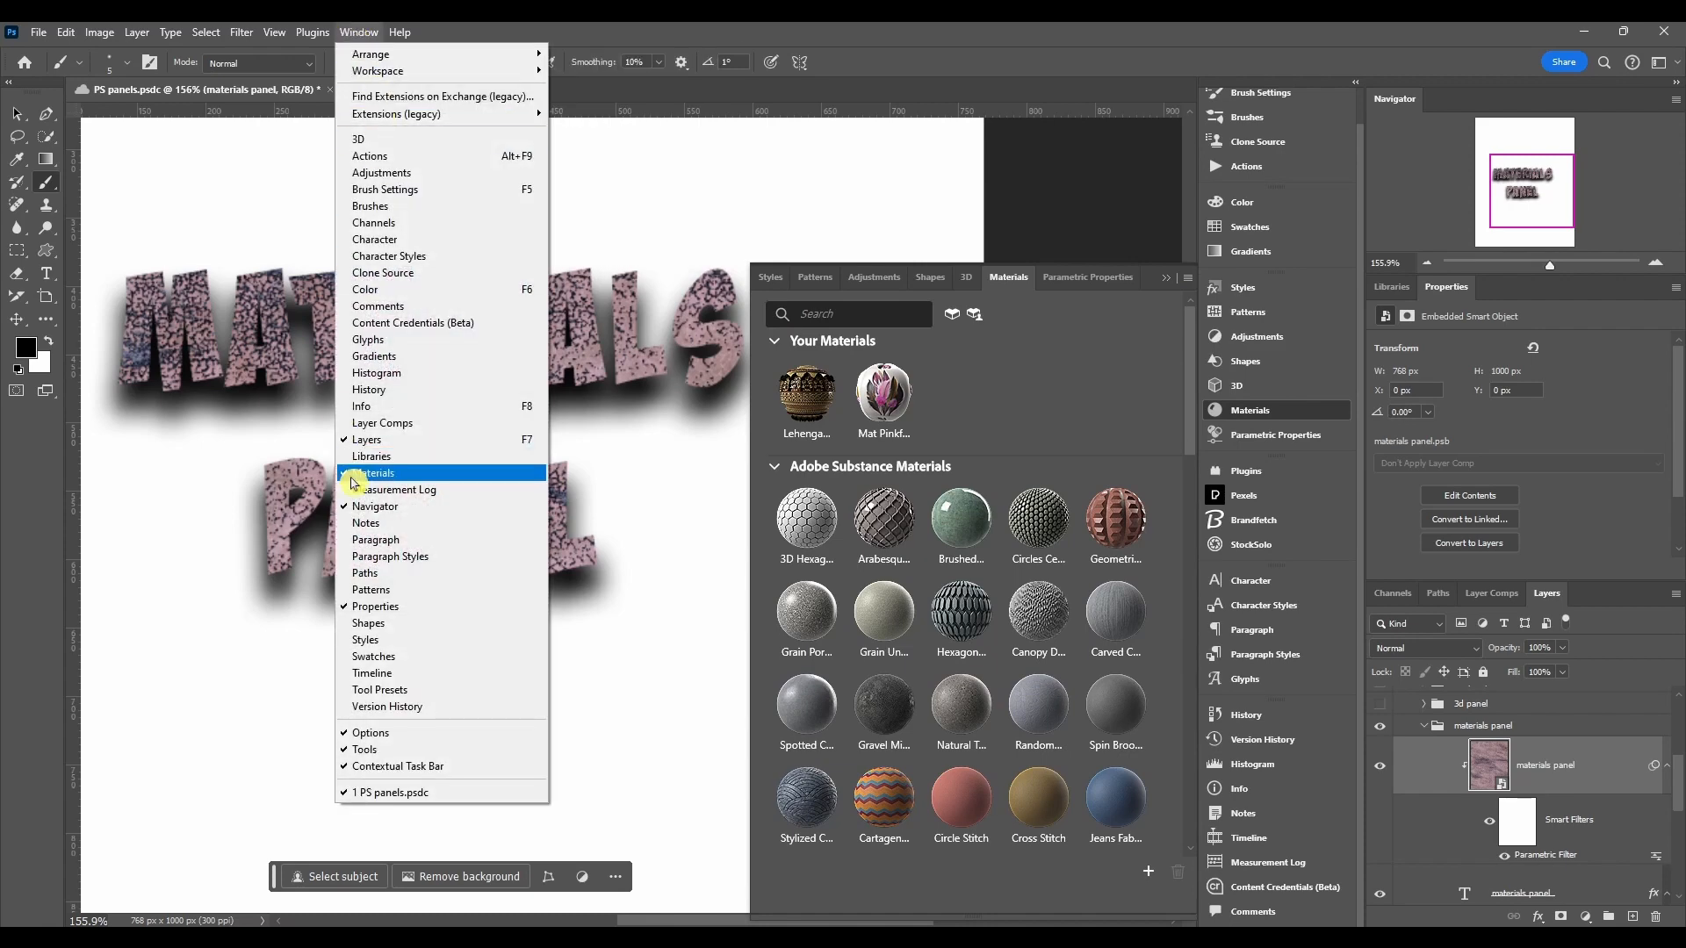
pyautogui.click(1285, 412)
pyautogui.click(1285, 412)
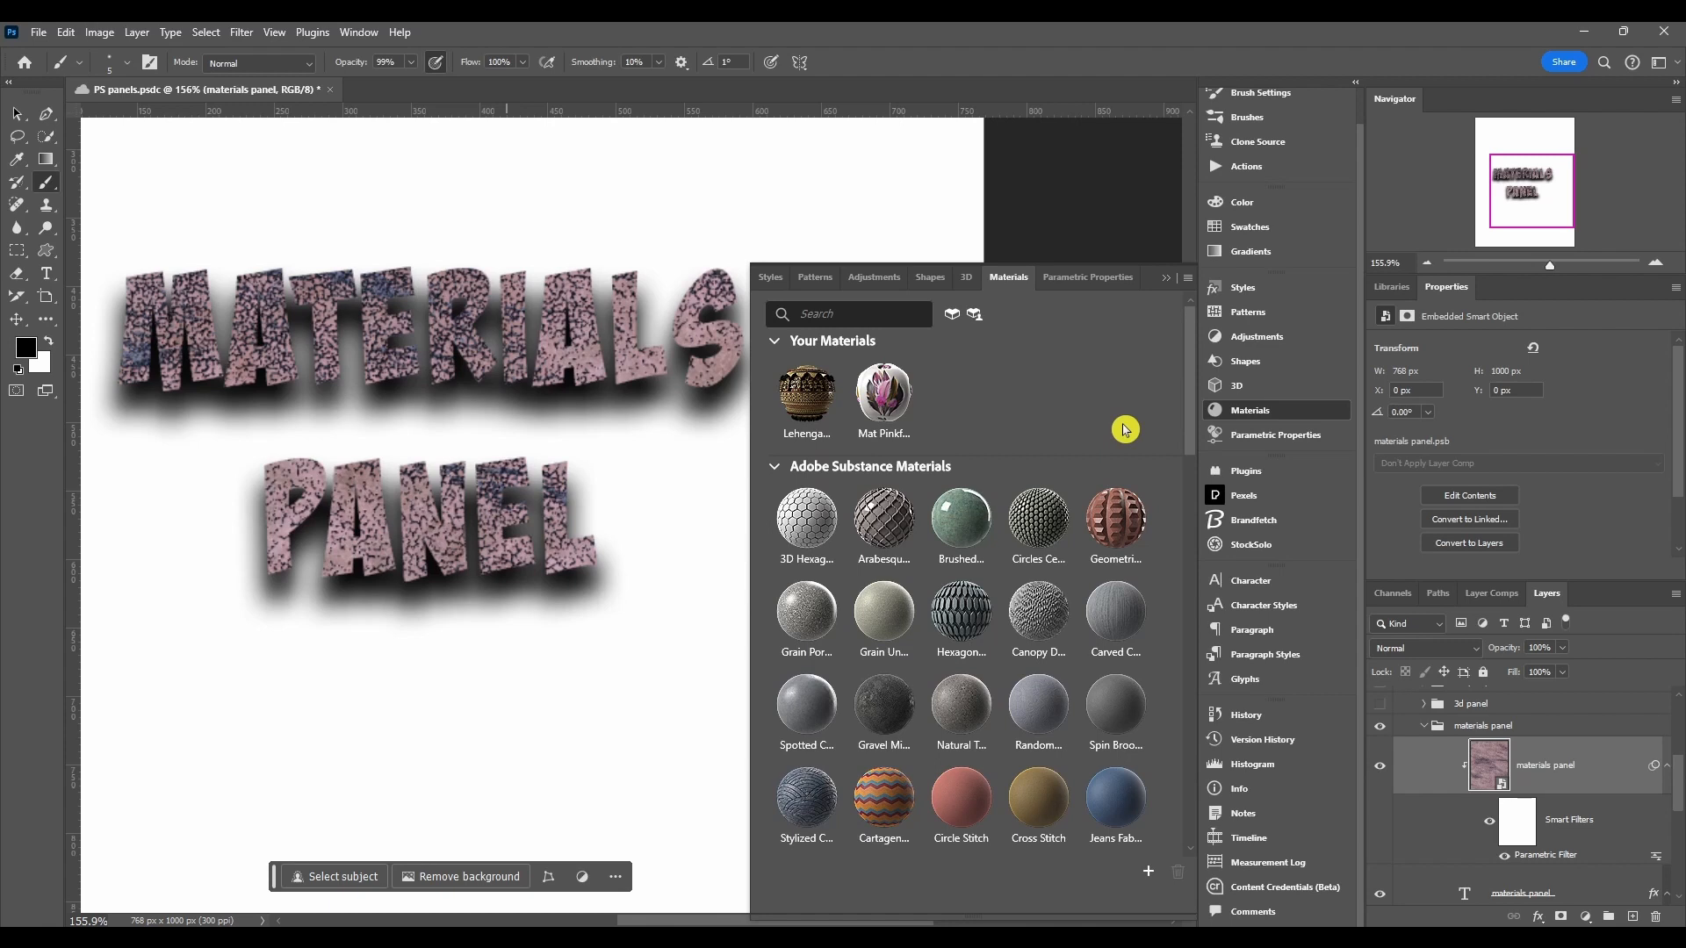
# Step: Open the Parametric Properties panel and lengthen it slightly to reveal Normal Intensity
pyautogui.click(1275, 435)
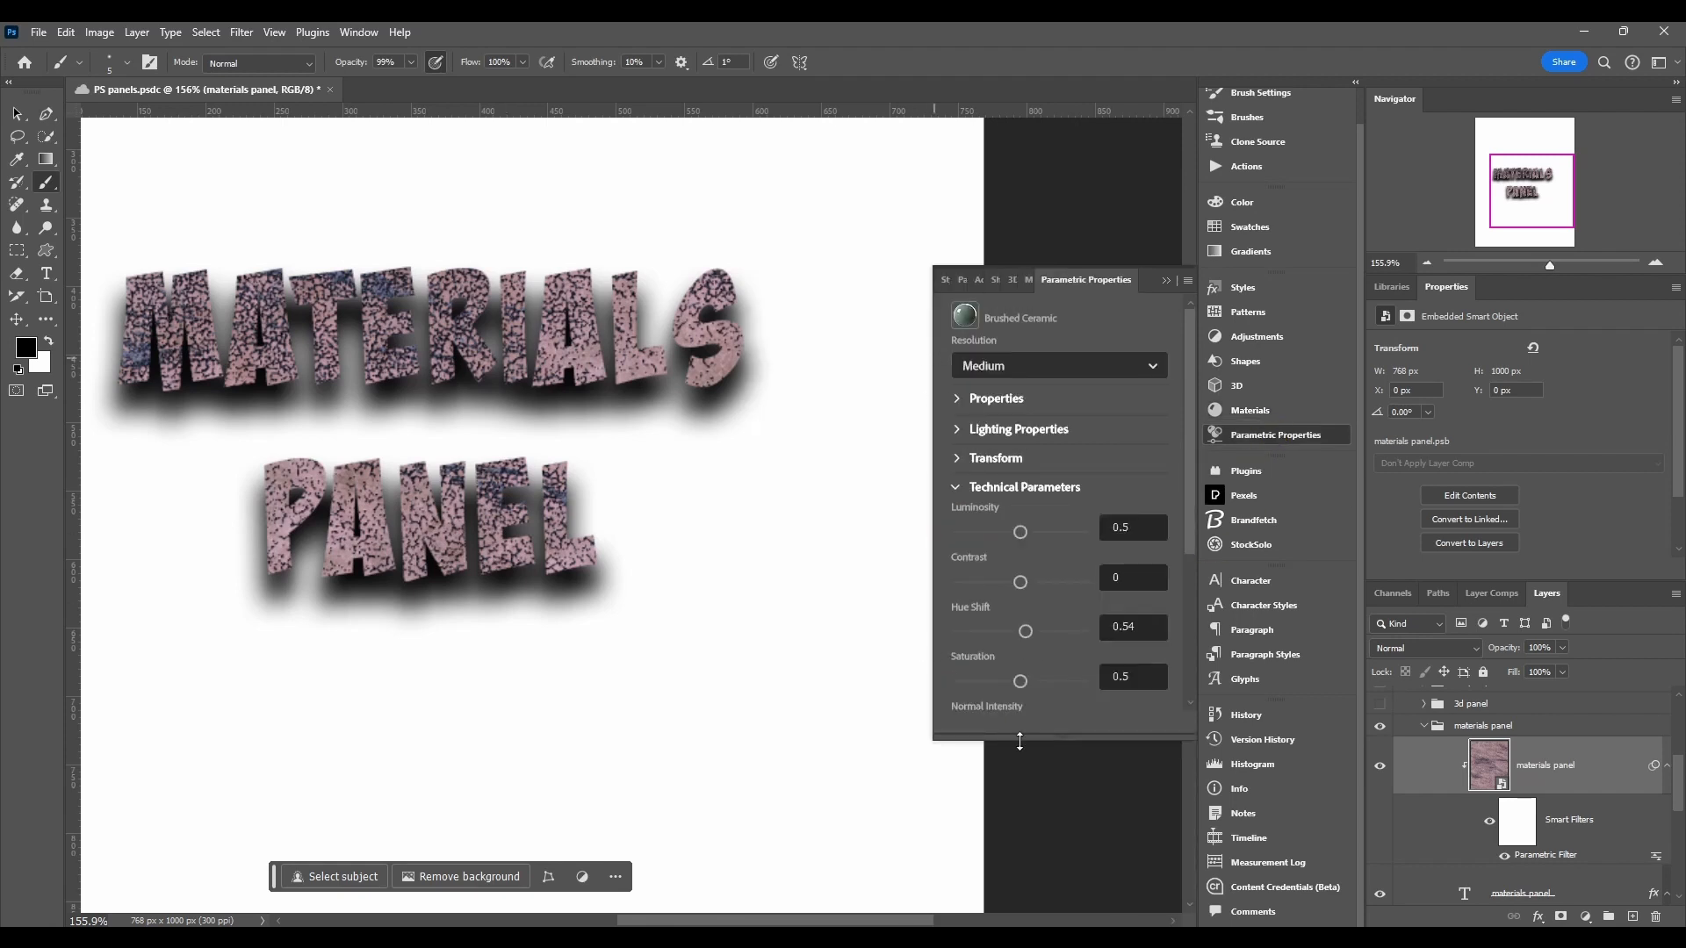
pyautogui.moveTo(1017, 748); pyautogui.dragTo(1020, 778)
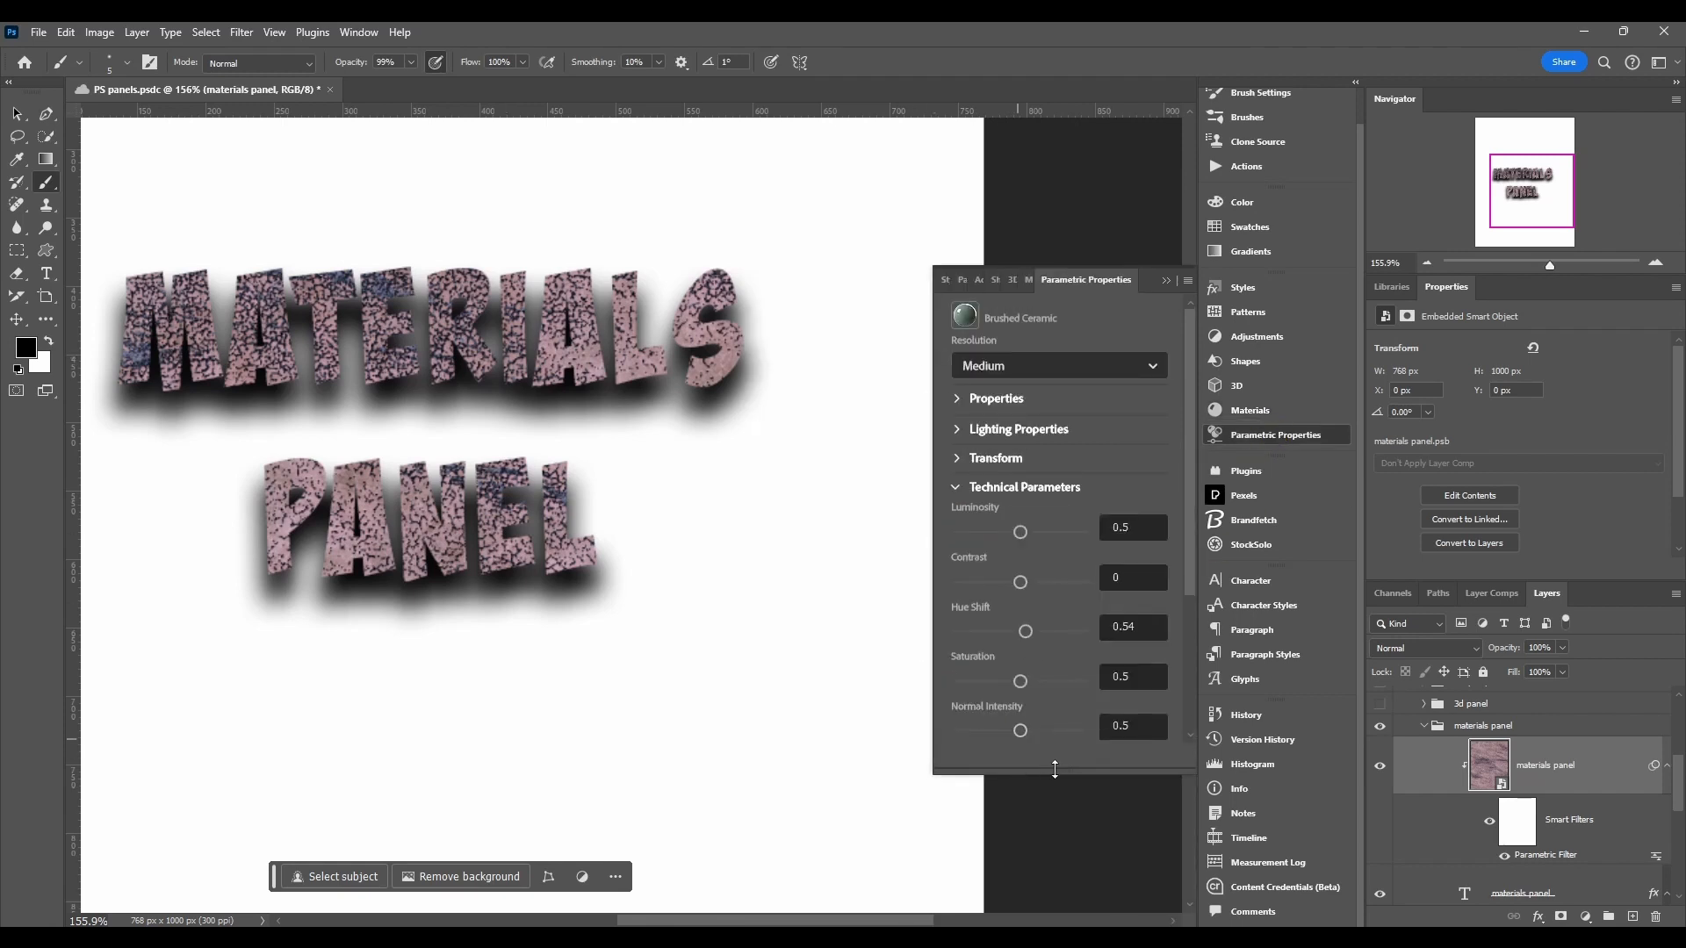